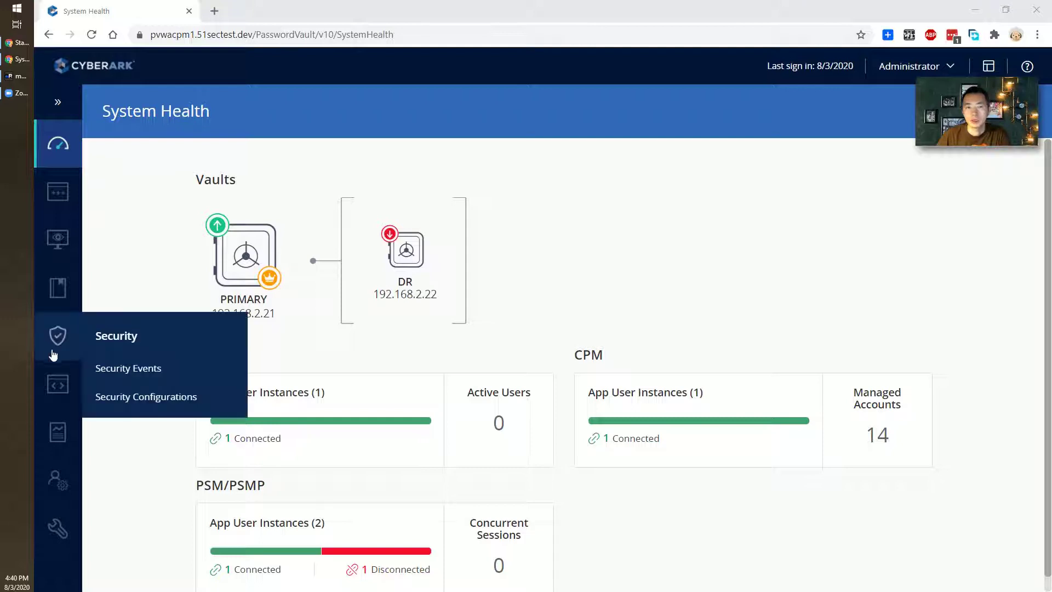
# Step: Open the privileged Accounts list in CyberArk PVWA
pyautogui.scroll(-1, 394, 390)
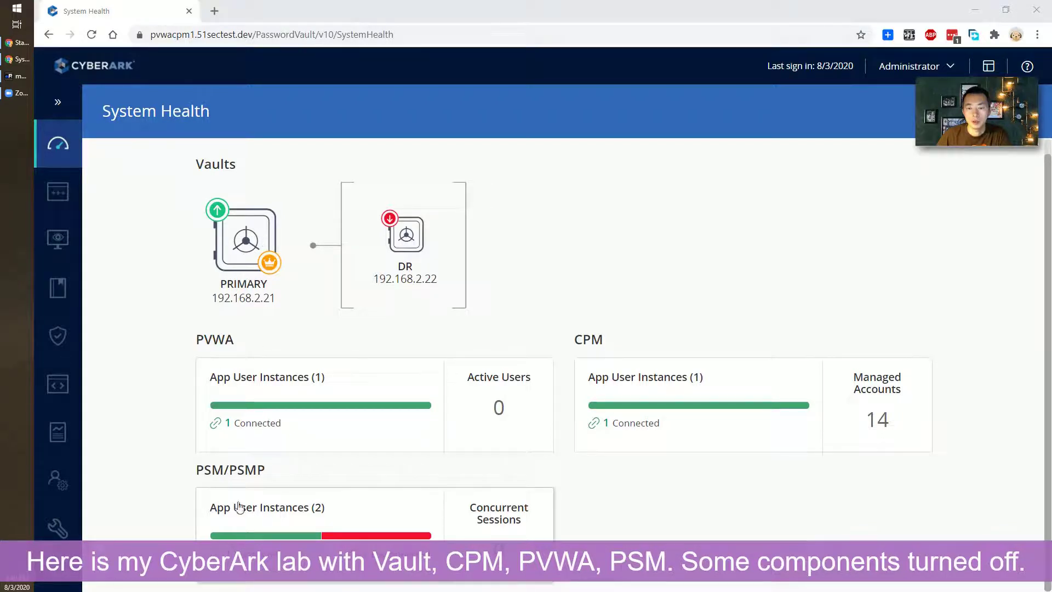
pyautogui.moveTo(416, 235)
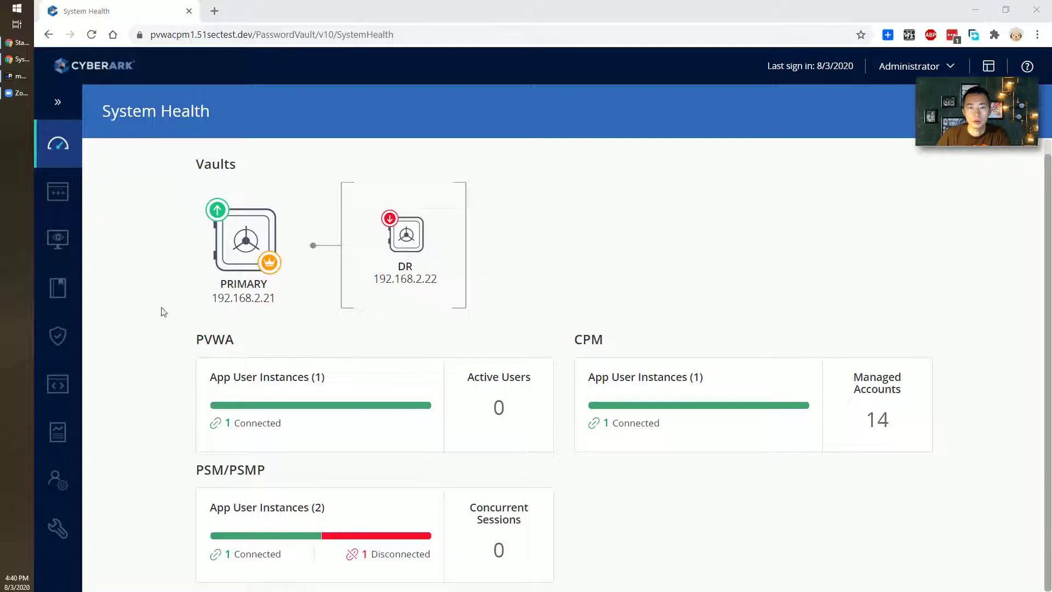
pyautogui.click(218, 209)
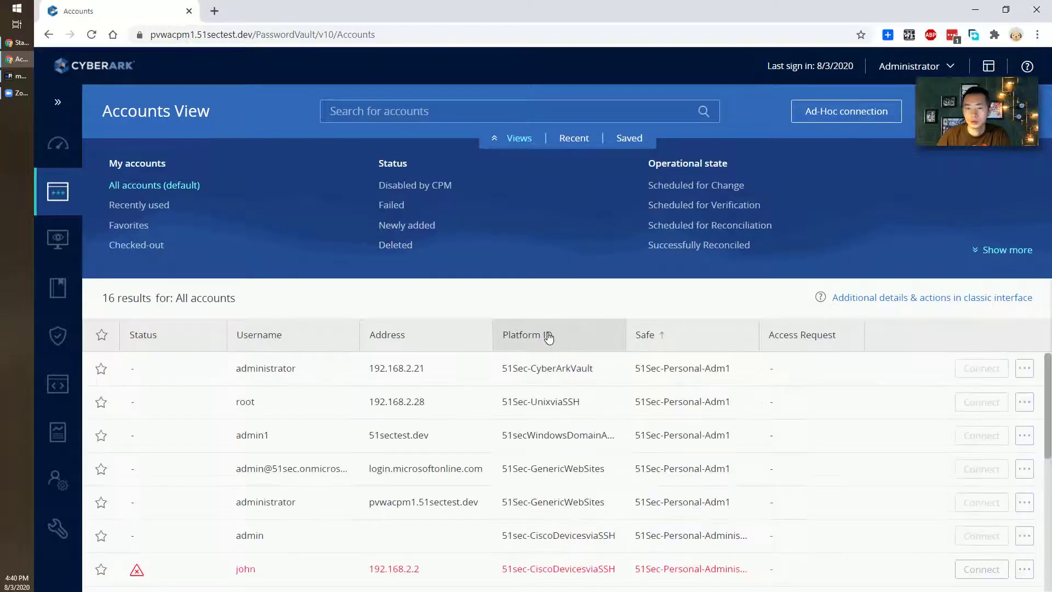
pyautogui.scroll(-3, 501, 378)
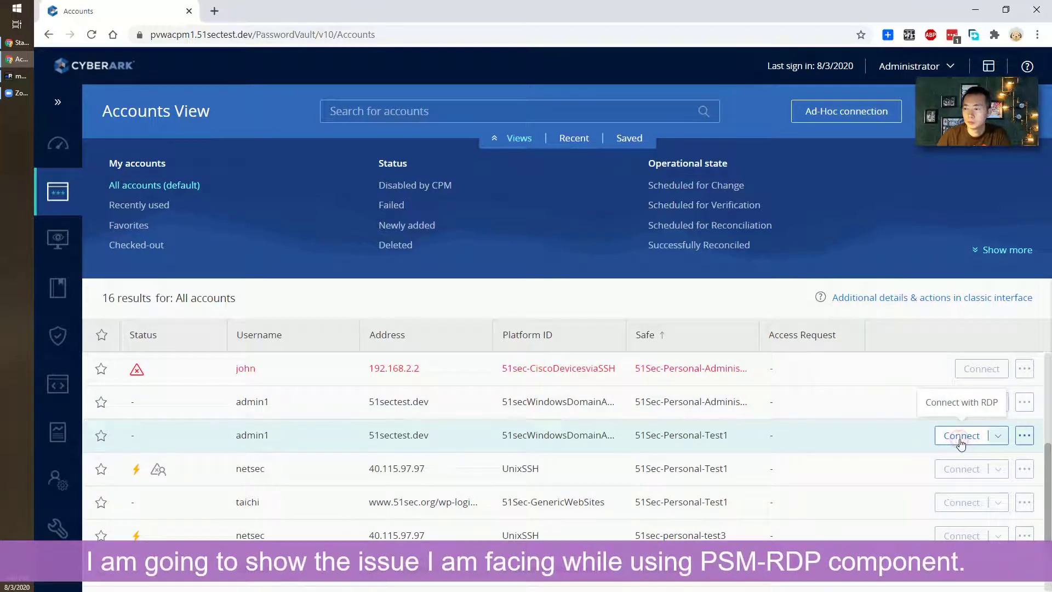
# Step: Connect the admin1 (51Sec-Personal-Test1) account to remote machine 192.168.2.12
pyautogui.click(961, 436)
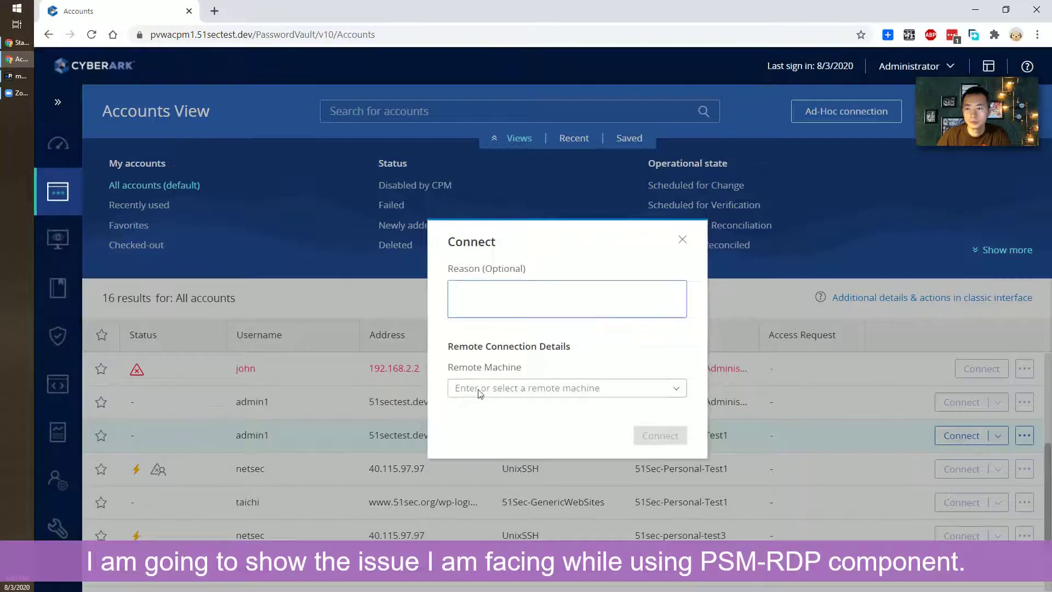
pyautogui.click(501, 383)
pyautogui.write('1')
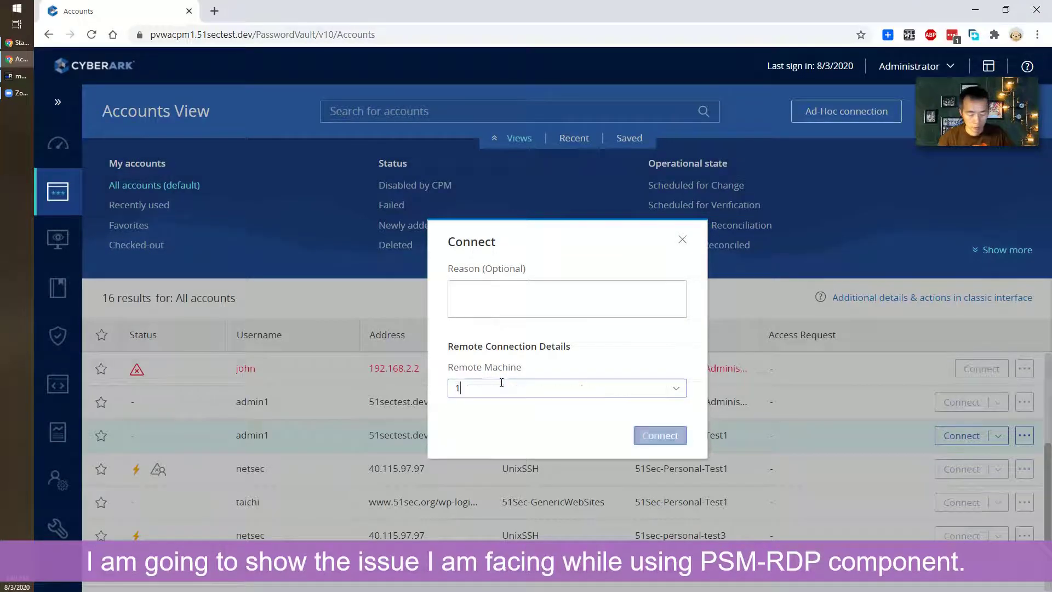
pyautogui.write('92.168')
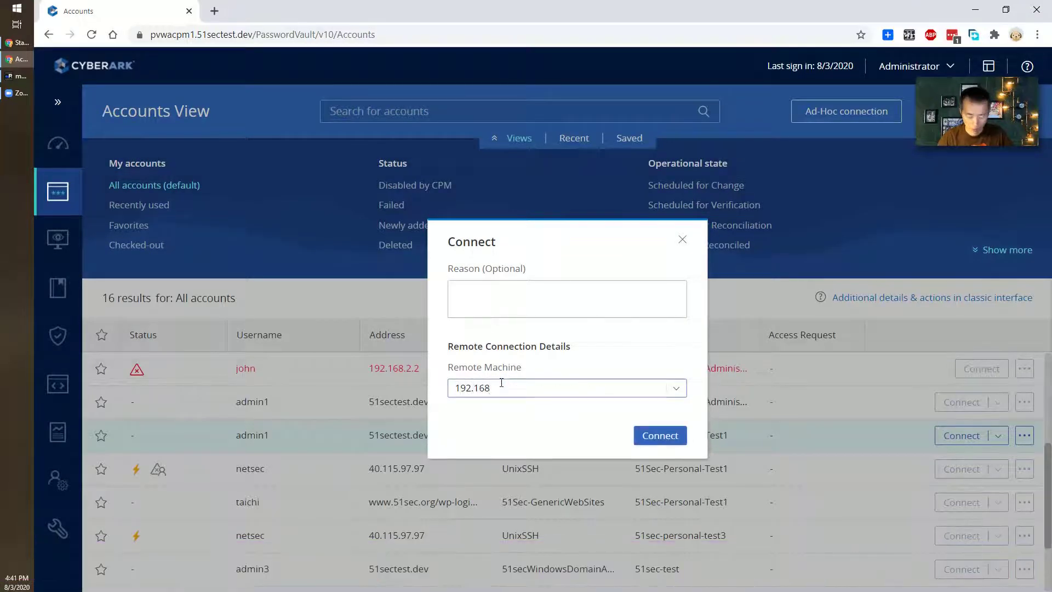
pyautogui.write('.2.22.12')
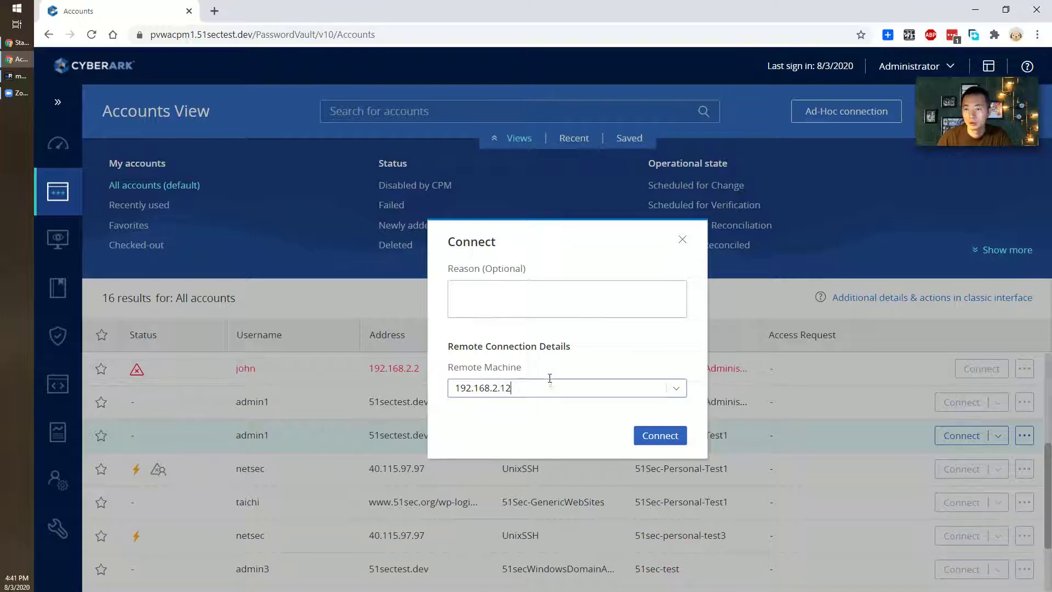
pyautogui.click(660, 435)
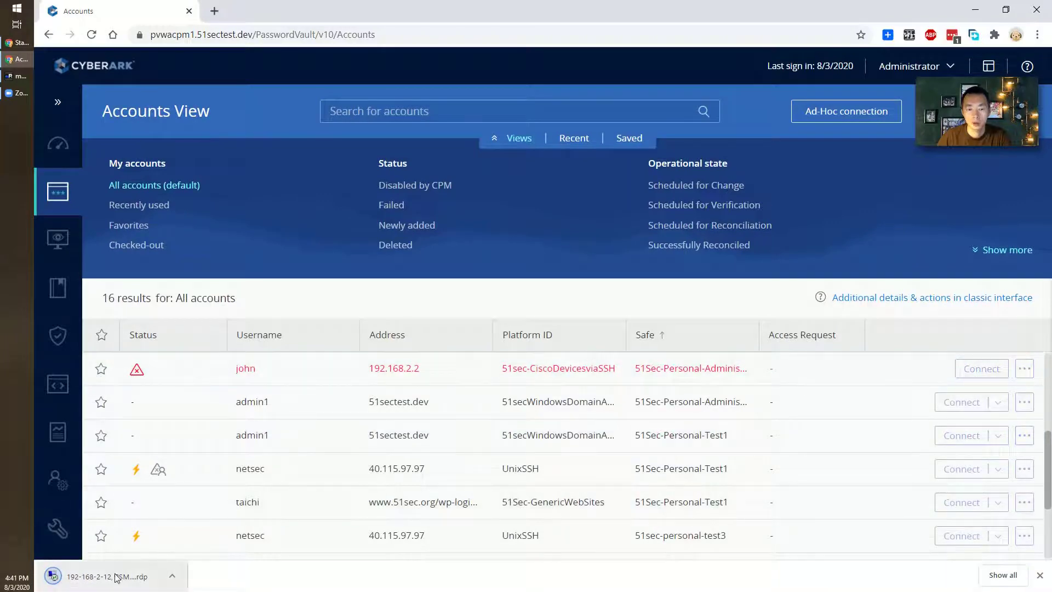
# Step: Open the downloaded RDP file and review the untrusted PSM1.51sectest.dev certificate's General details
pyautogui.click(116, 576)
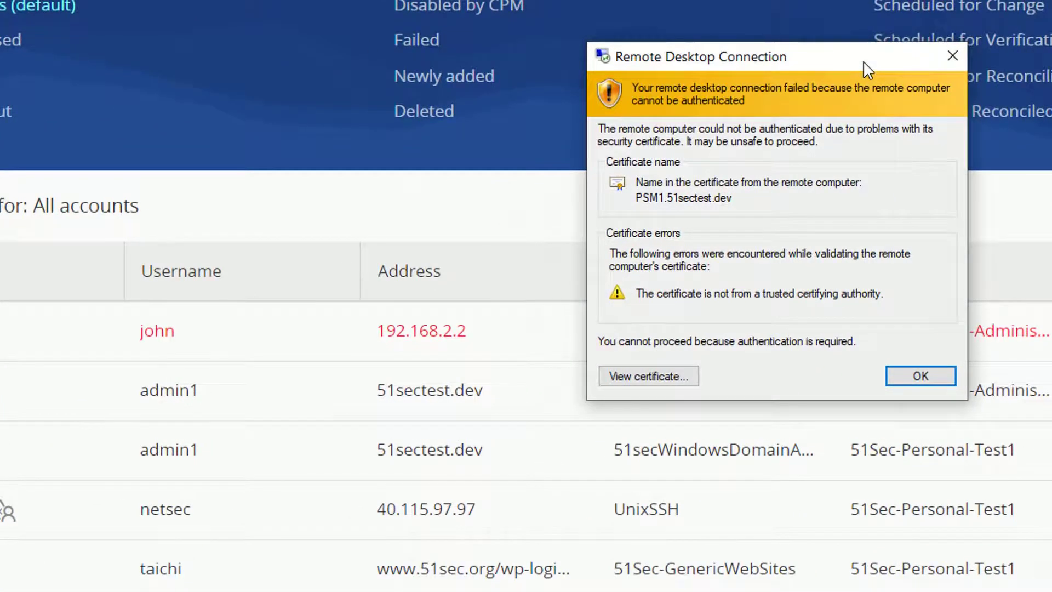
pyautogui.click(657, 376)
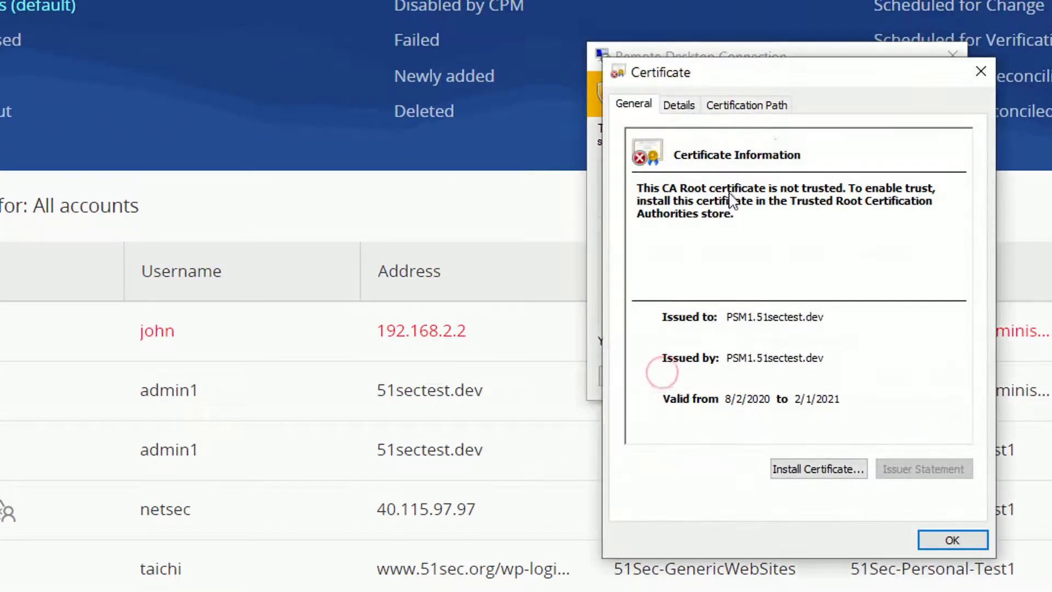
pyautogui.moveTo(819, 82); pyautogui.dragTo(298, 51)
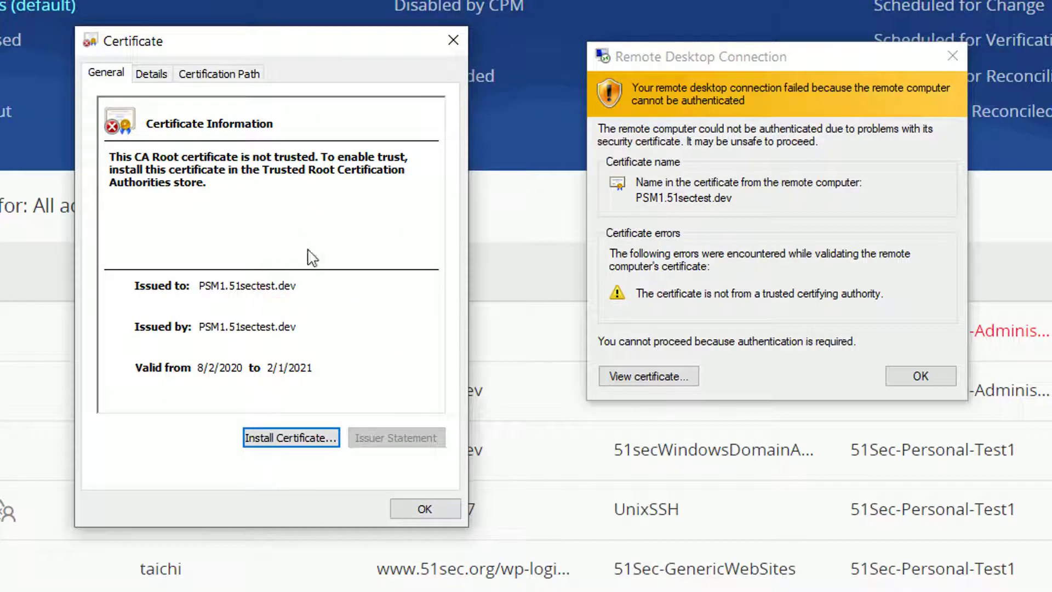
pyautogui.click(425, 509)
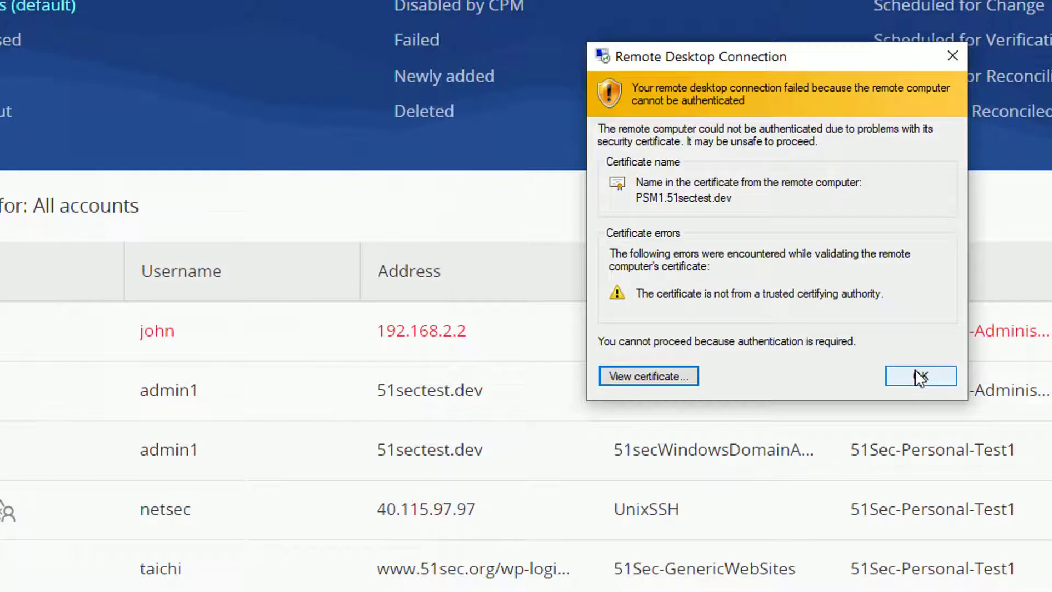
pyautogui.click(707, 377)
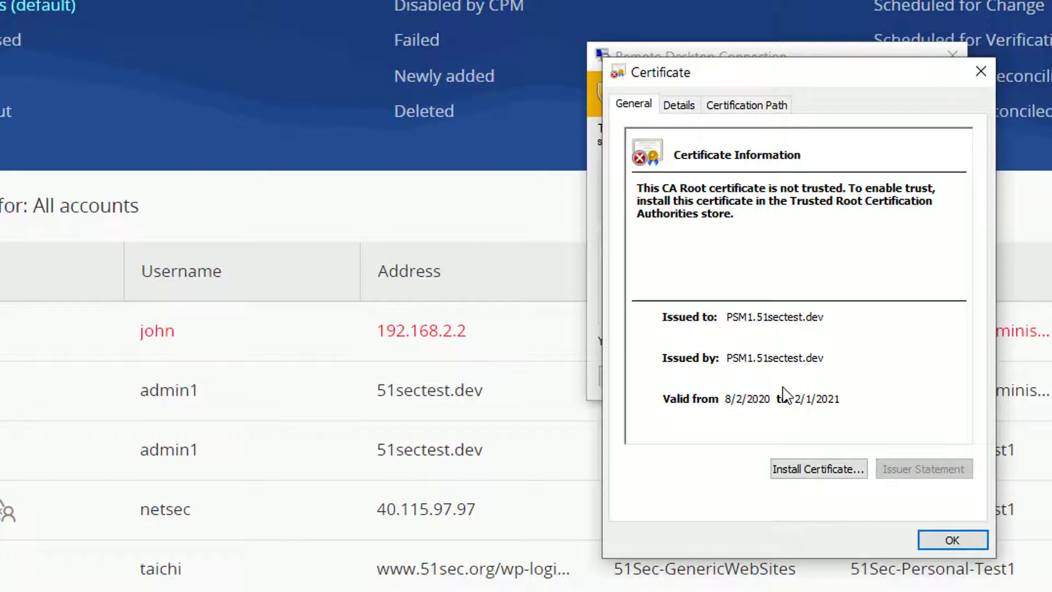
pyautogui.click(956, 542)
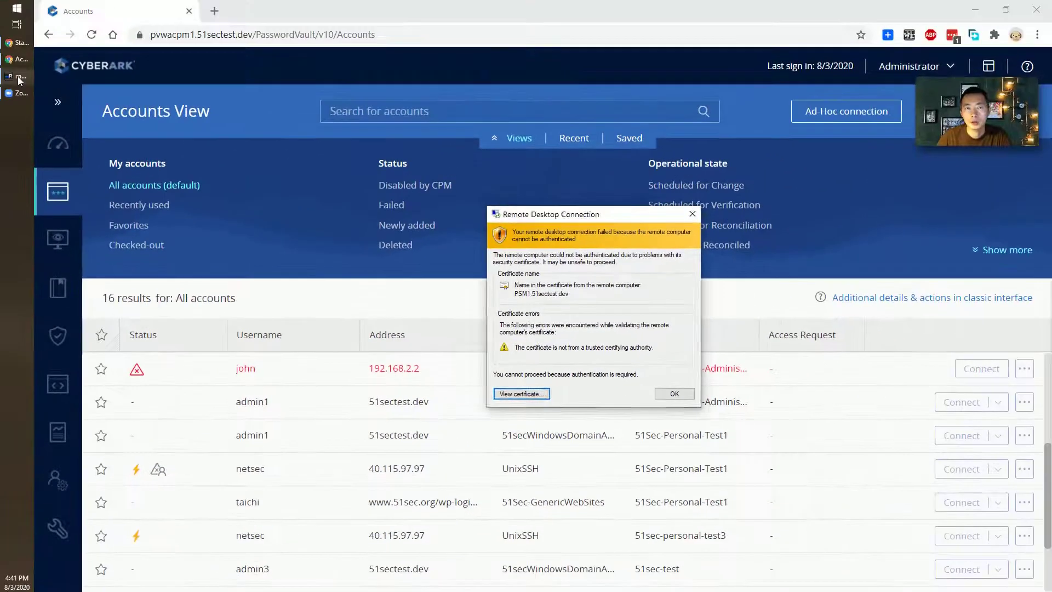
# Step: On the PSM .25 server session, list the Remote Desktop store's certificates
pyautogui.click(19, 80)
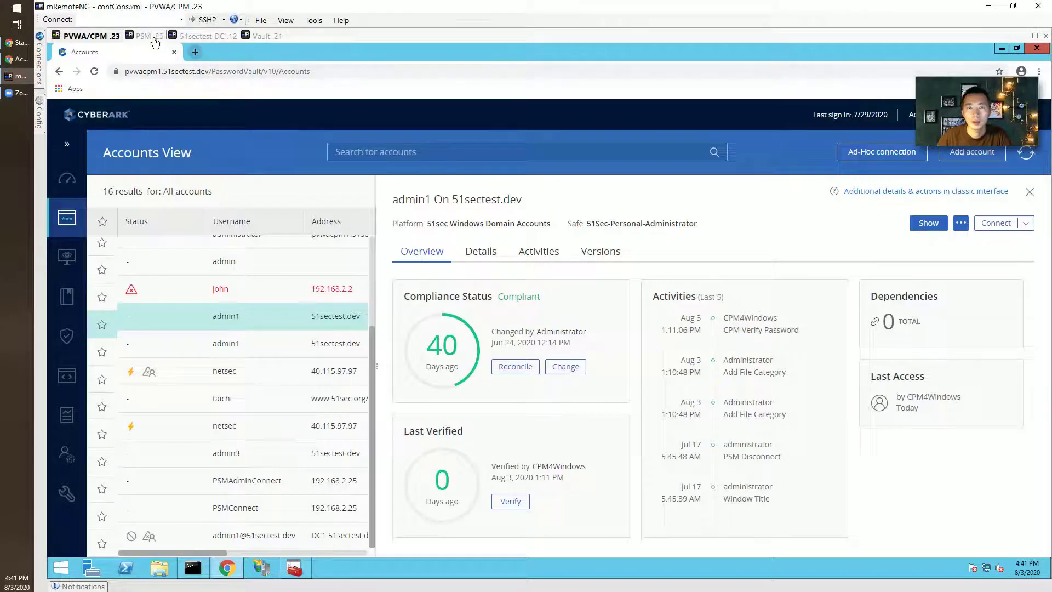
pyautogui.click(146, 36)
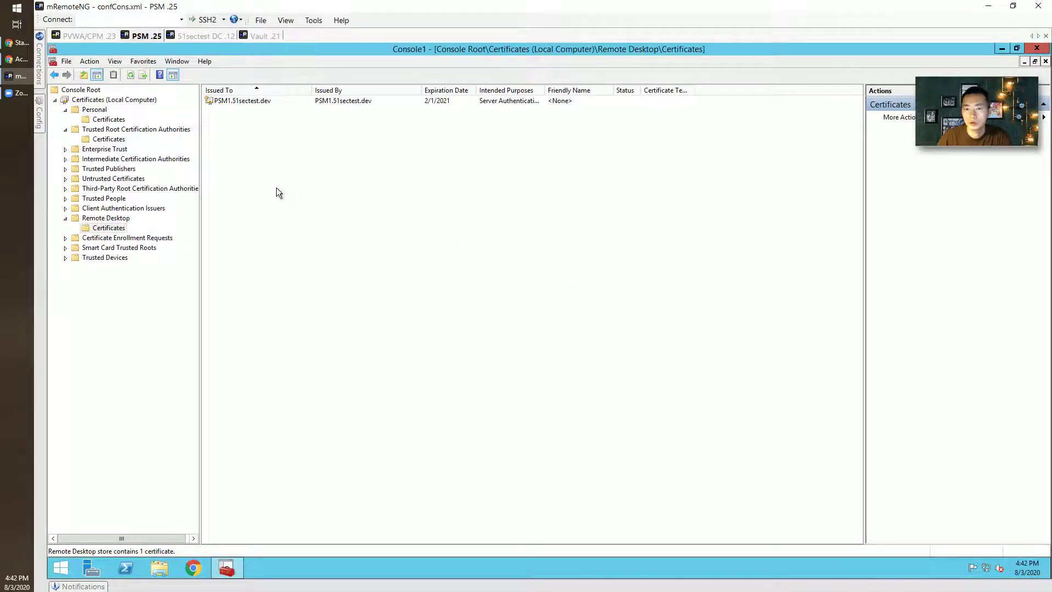
pyautogui.click(111, 218)
pyautogui.click(116, 229)
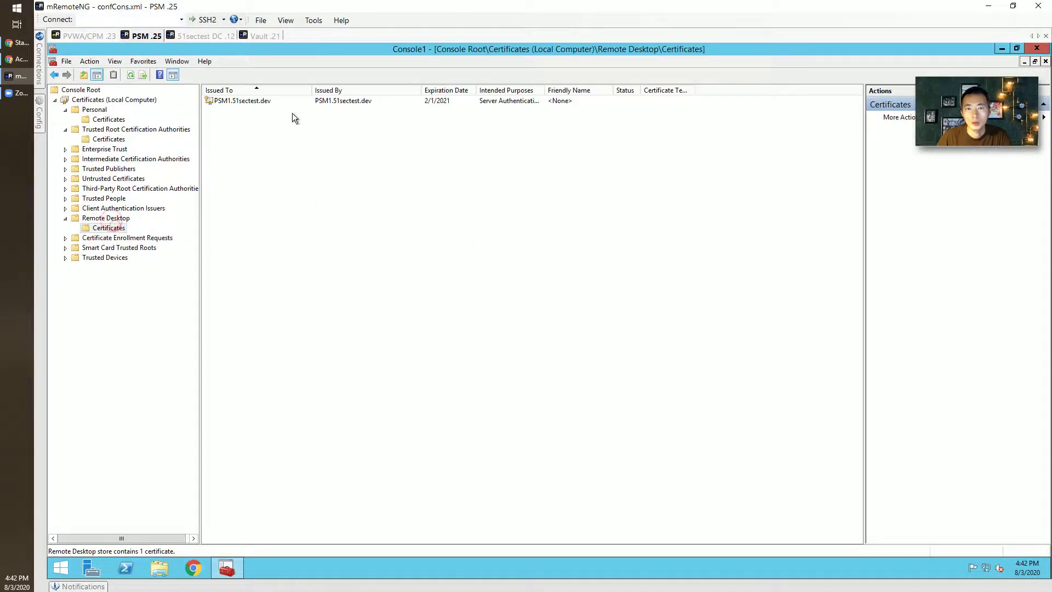
# Step: View the self-signed PSM1.51sectest.dev certificate's details, then close them
pyautogui.doubleClick(294, 102)
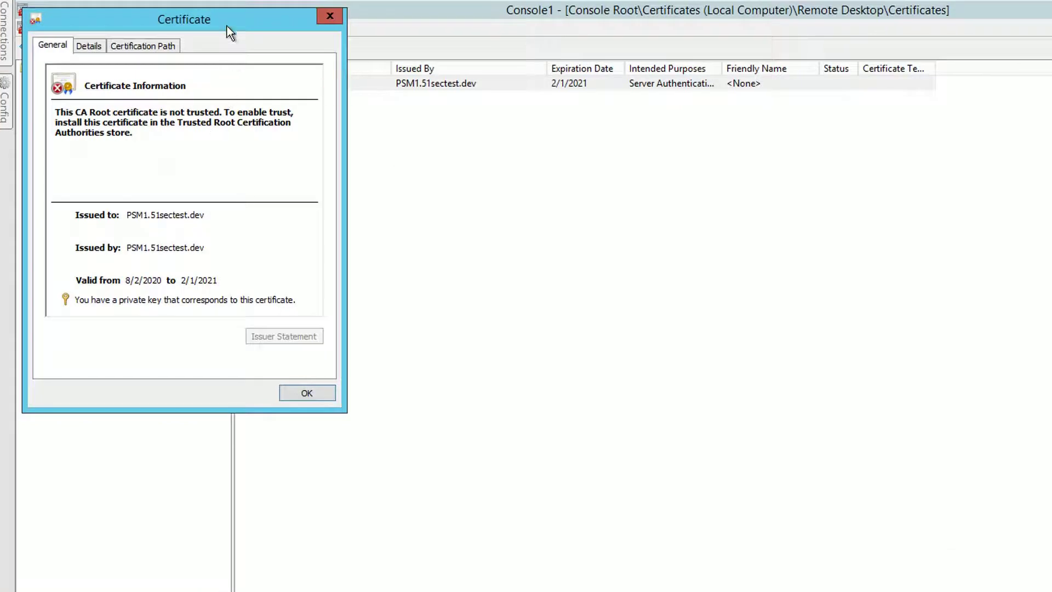
pyautogui.moveTo(227, 26); pyautogui.dragTo(558, 162)
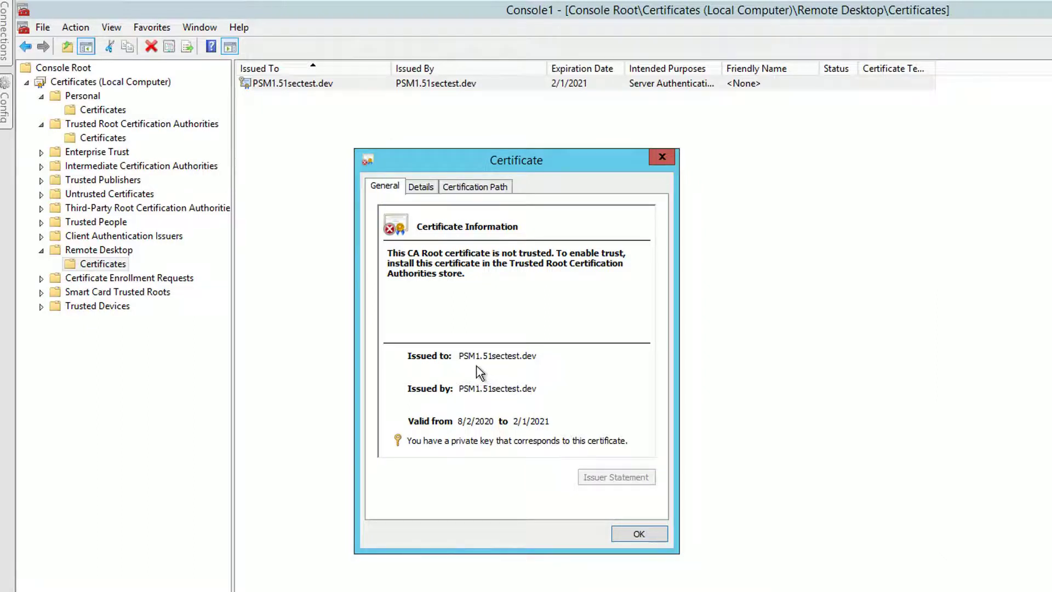
pyautogui.click(639, 532)
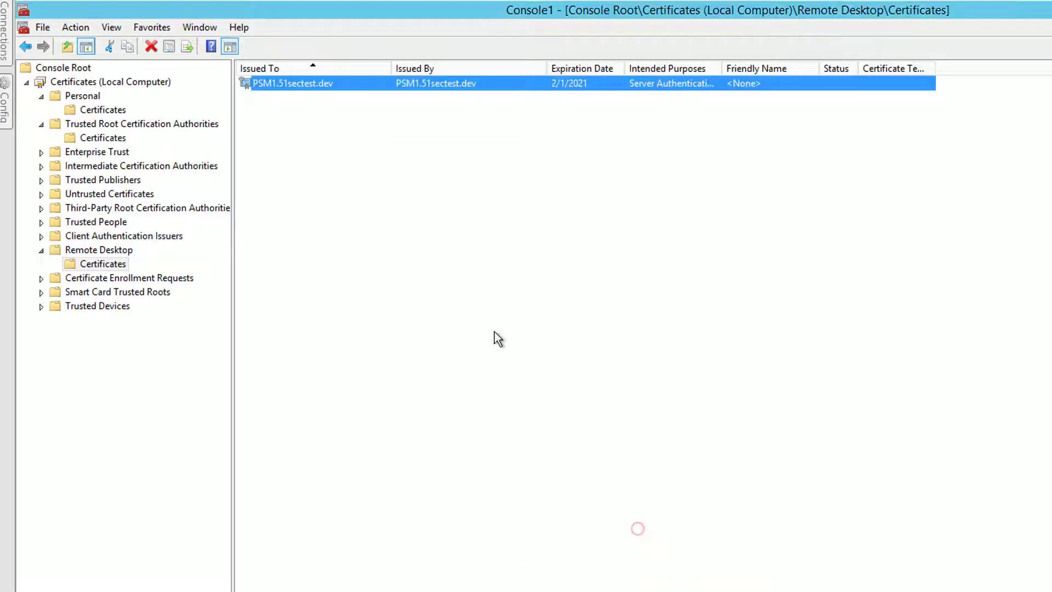
pyautogui.click(379, 128)
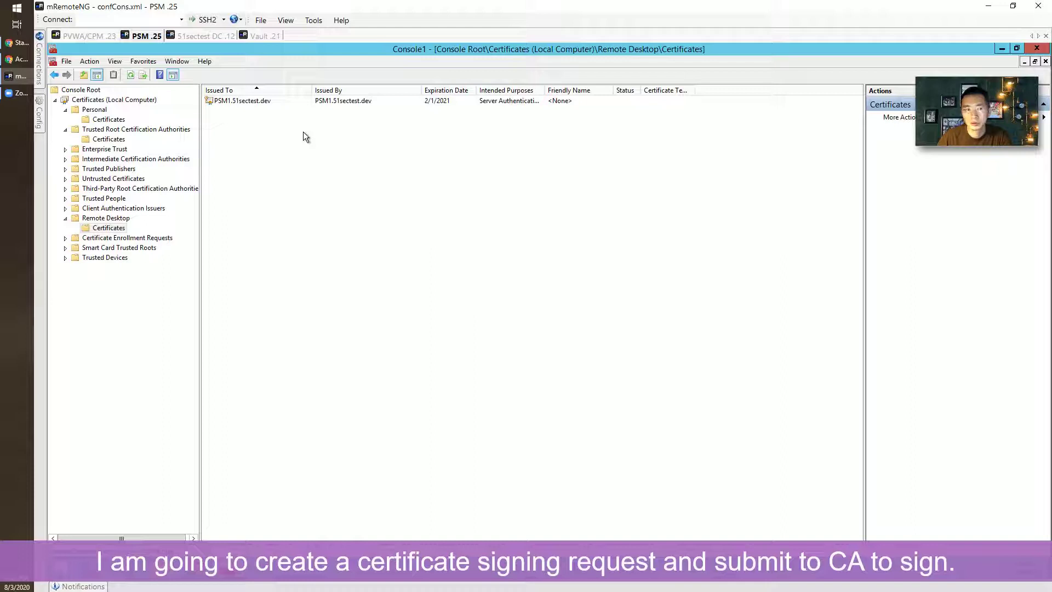
# Step: Check the certsrv page on DC .12, then select the PSM1 certificate on PSM .25
pyautogui.click(204, 35)
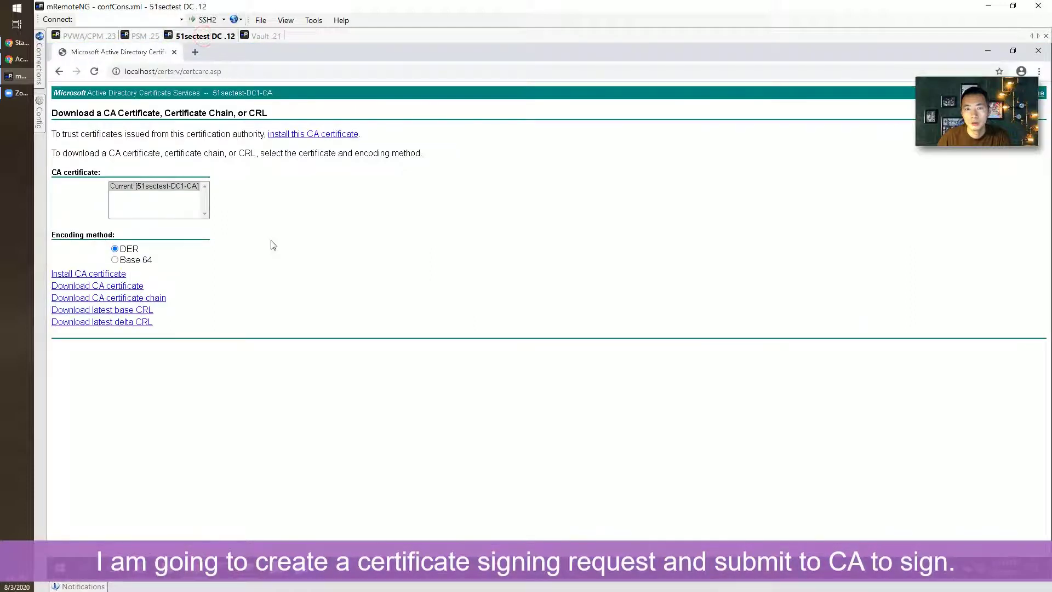
pyautogui.click(143, 35)
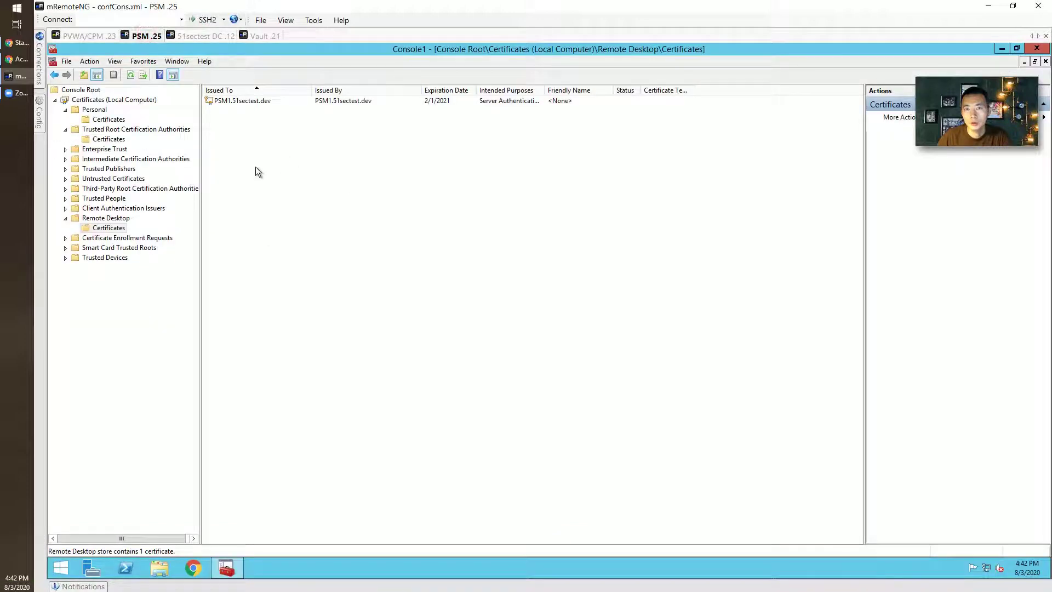
pyautogui.click(736, 99)
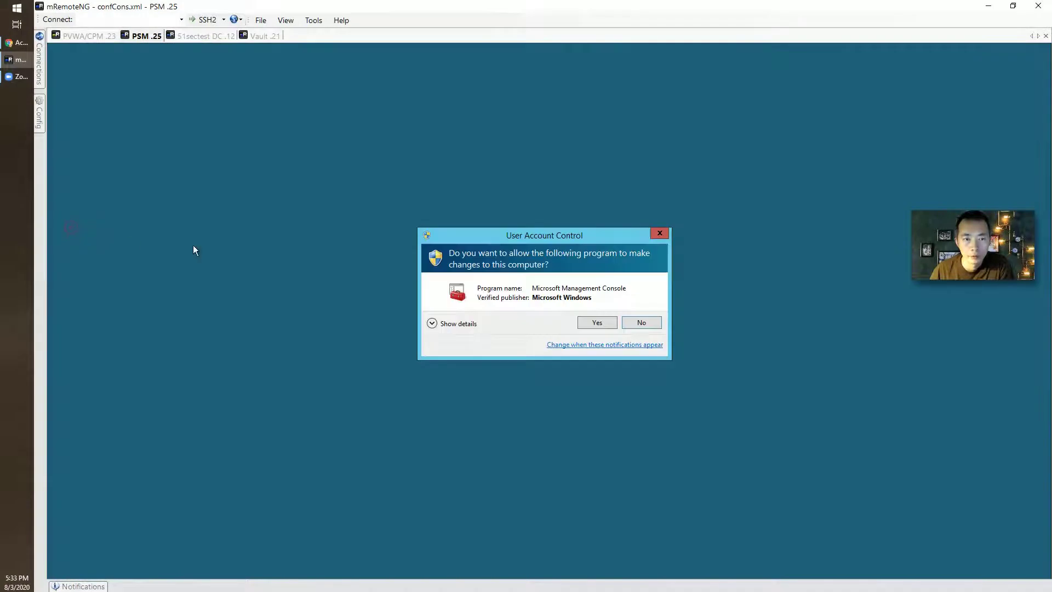
# Step: Allow Microsoft Management Console through UAC and show the Personal > Certificates store
pyautogui.click(597, 323)
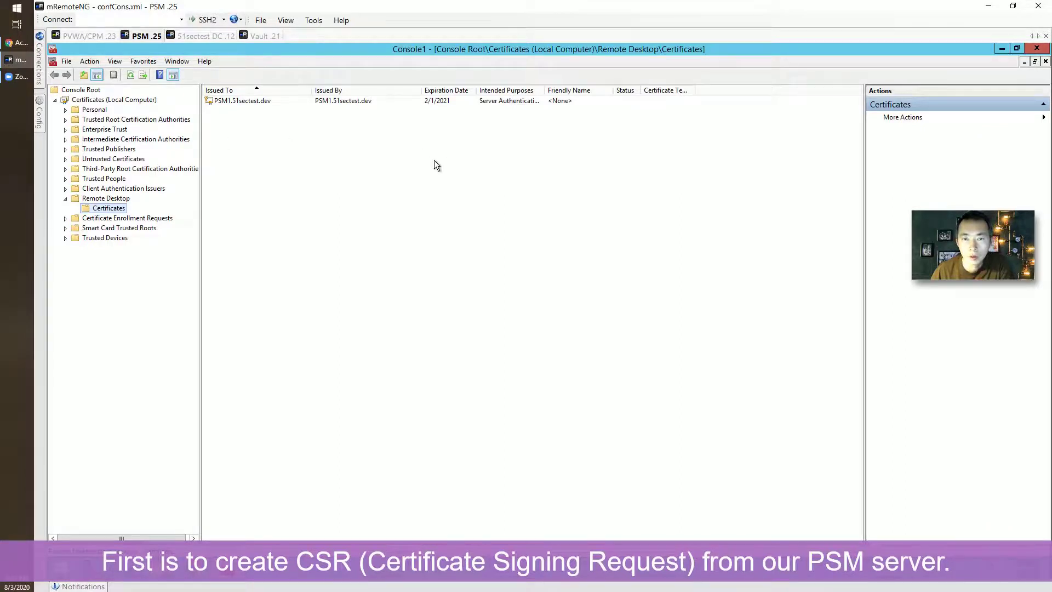
pyautogui.doubleClick(99, 109)
pyautogui.click(108, 119)
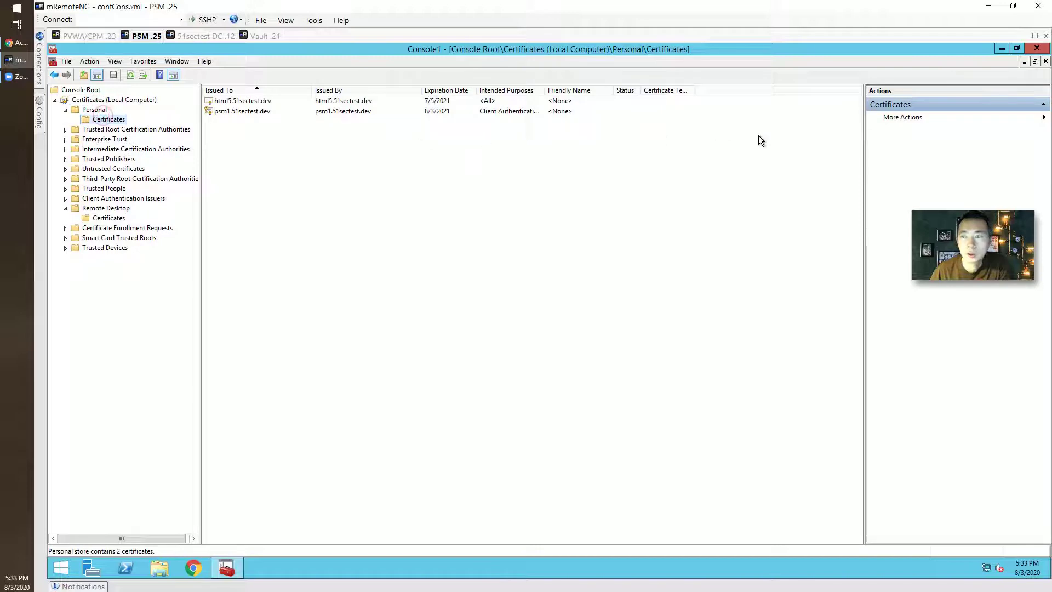
# Step: Choose All Tasks > Advanced Operations > Create Custom Request on the Personal certificates
pyautogui.rightClick(531, 129)
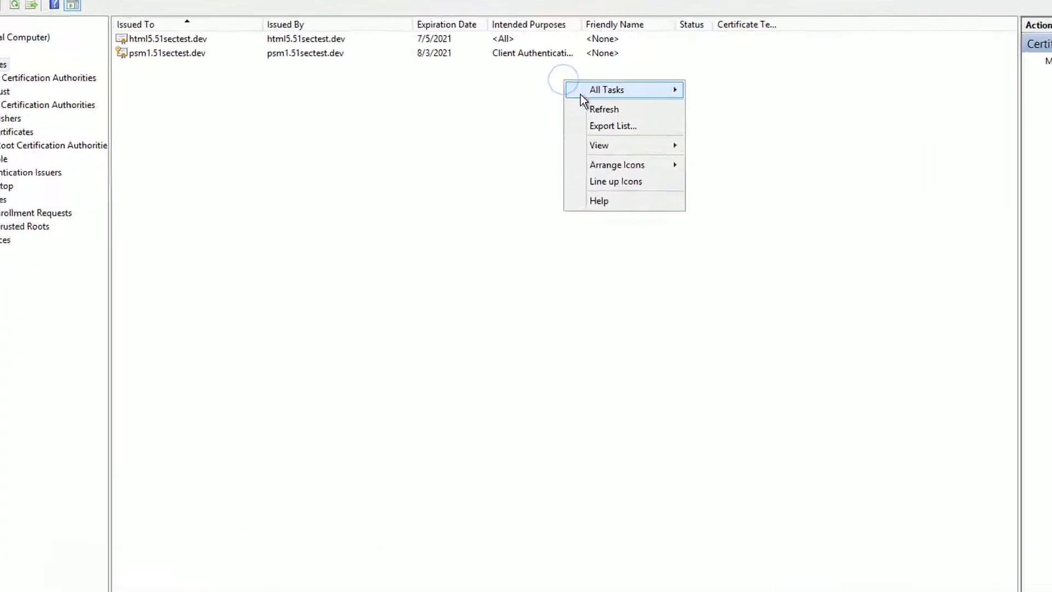
pyautogui.click(608, 95)
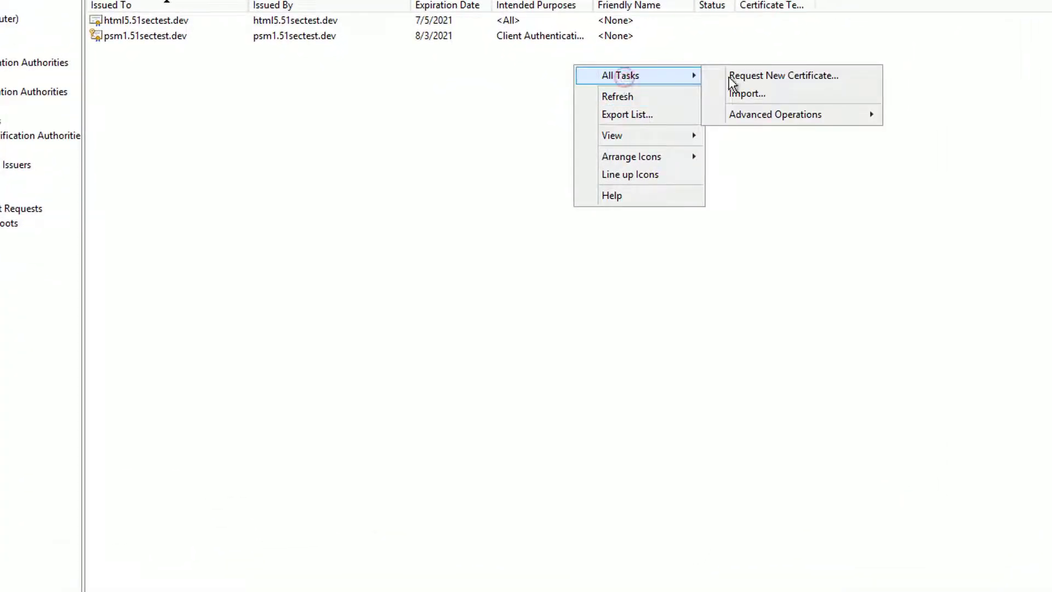
pyautogui.moveTo(780, 120)
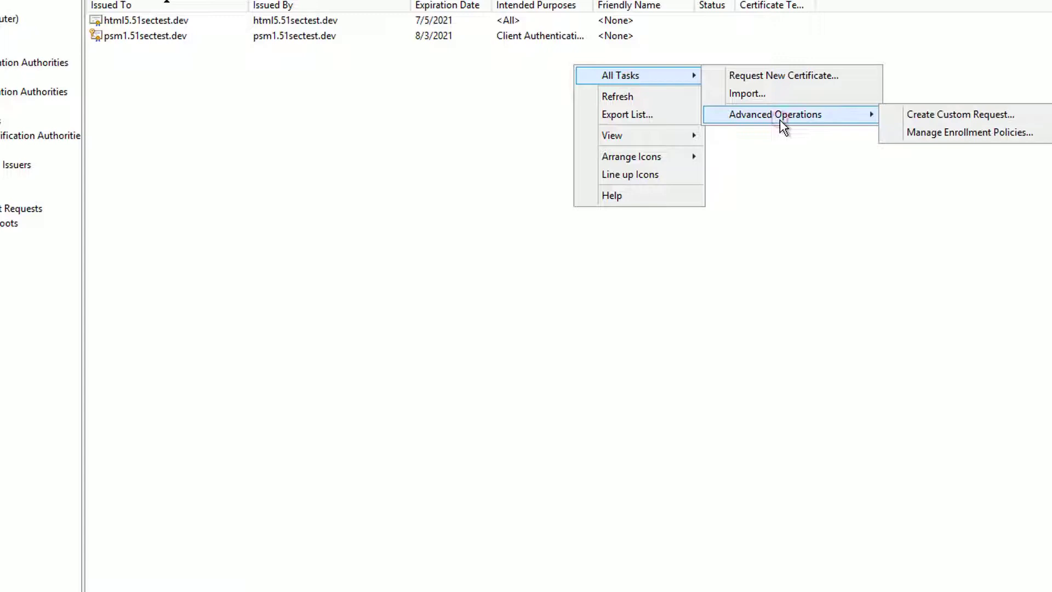
pyautogui.click(949, 117)
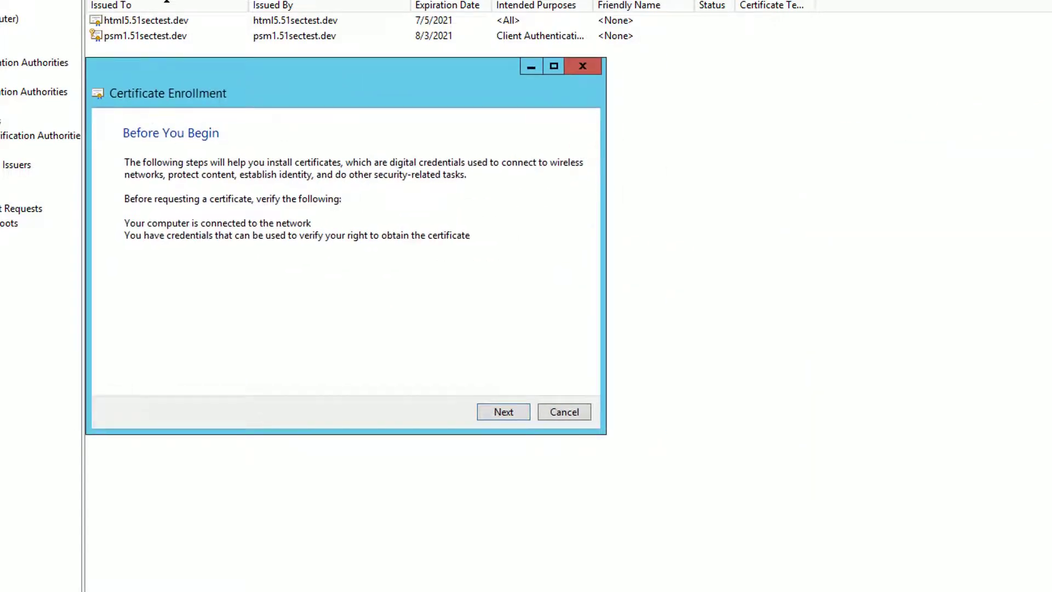
# Step: Proceed without enrollment policy, pick the (No template) Legacy key, and open the request's Properties
pyautogui.click(499, 412)
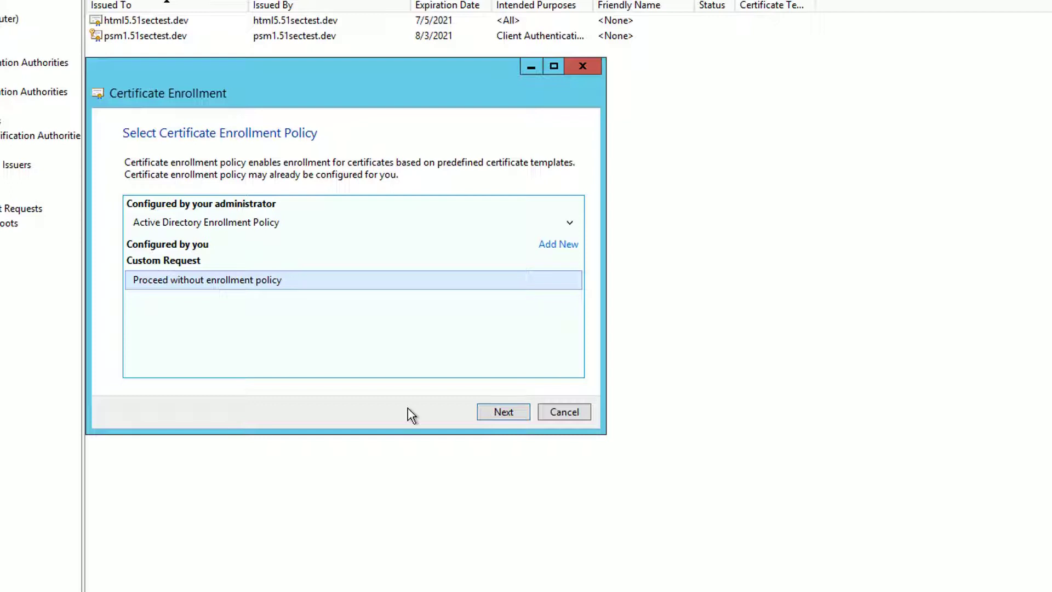
pyautogui.click(498, 413)
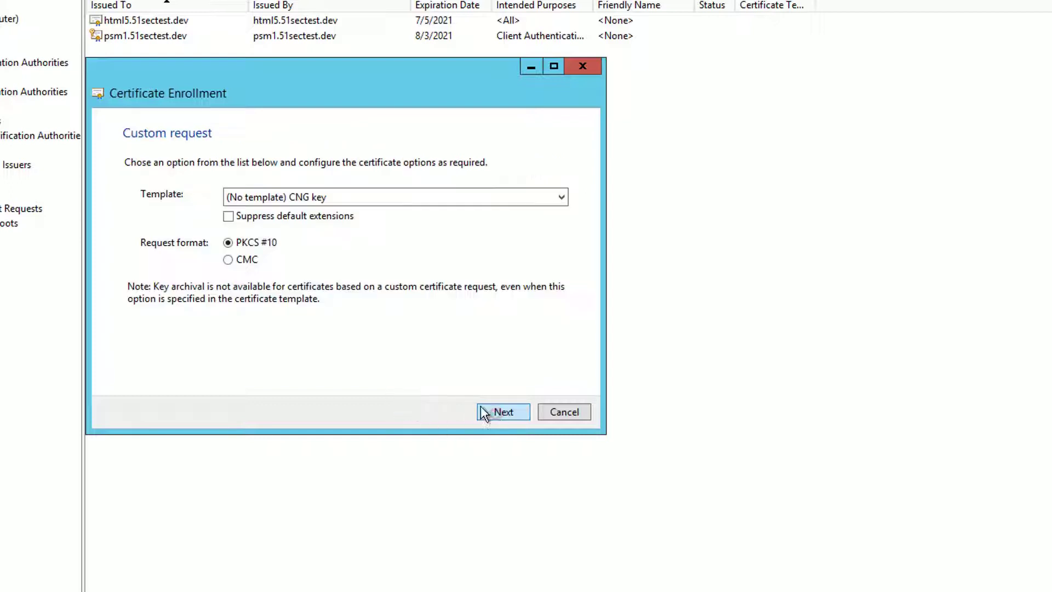
pyautogui.click(350, 197)
pyautogui.click(351, 225)
pyautogui.click(504, 413)
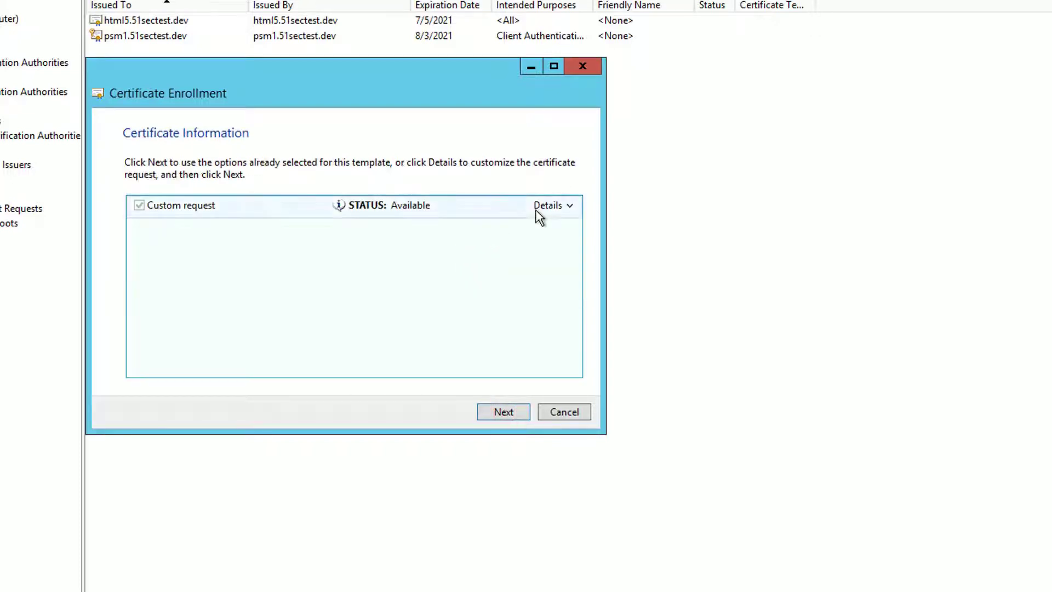
pyautogui.click(554, 209)
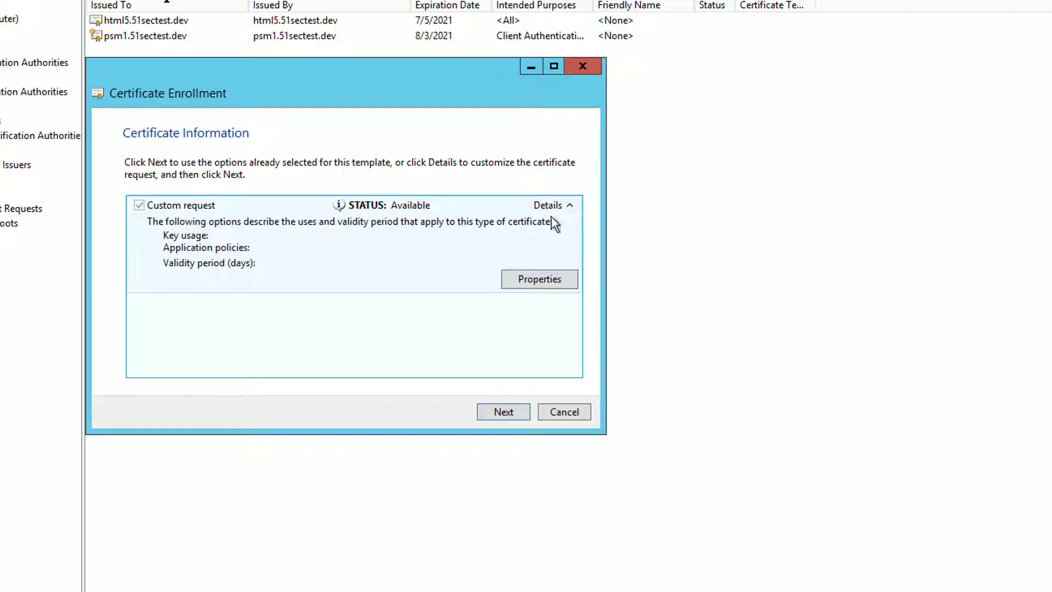
pyautogui.click(531, 283)
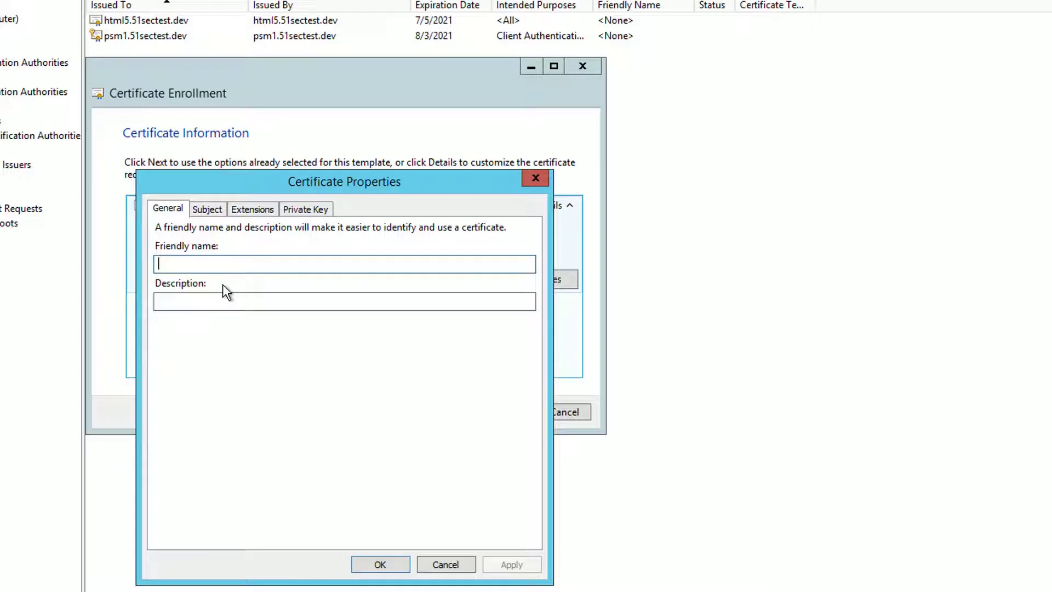
# Step: Set friendly name psm1 and start the Common name subject value 'psm1.51sec'
pyautogui.write('psm1')
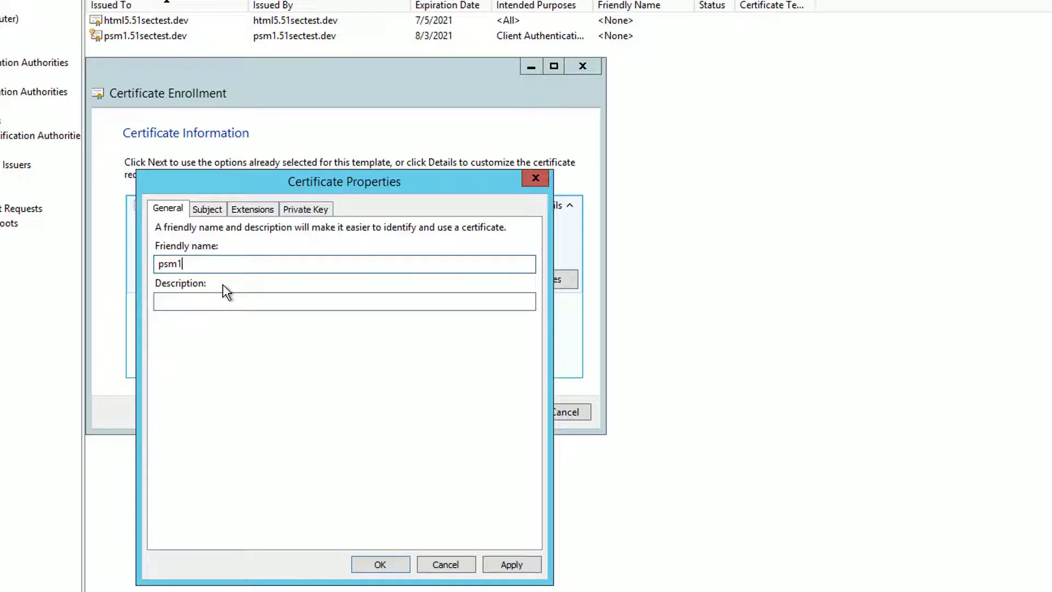
pyautogui.click(214, 218)
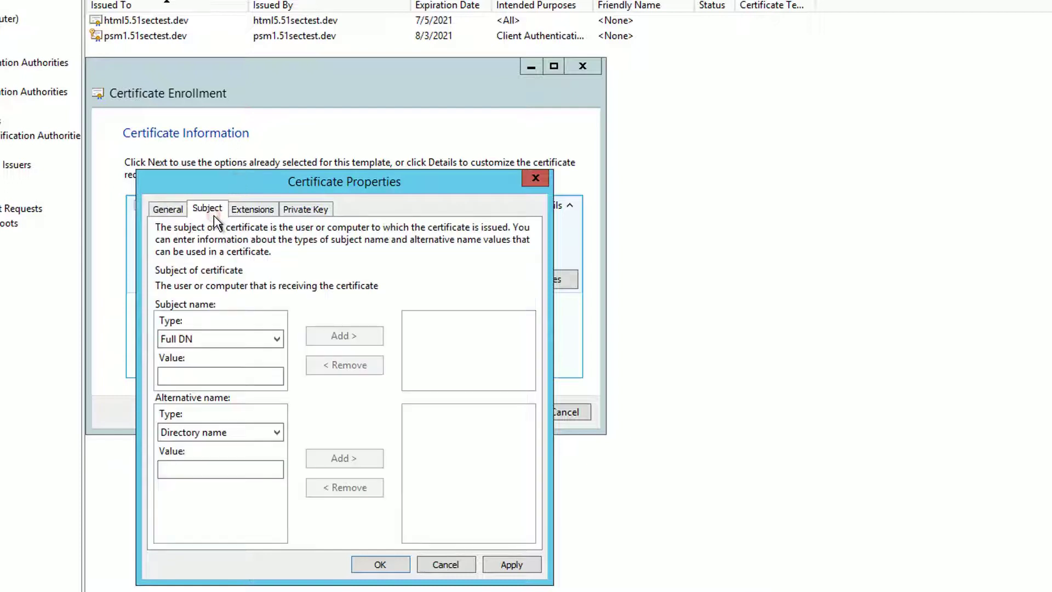
pyautogui.click(227, 338)
pyautogui.click(221, 366)
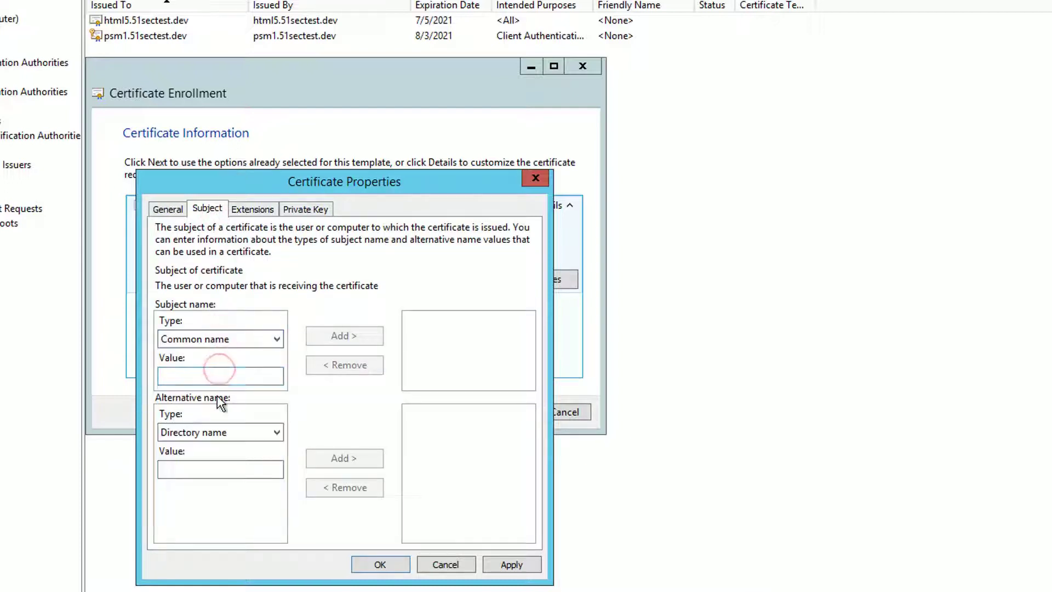
pyautogui.click(212, 377)
pyautogui.write('p')
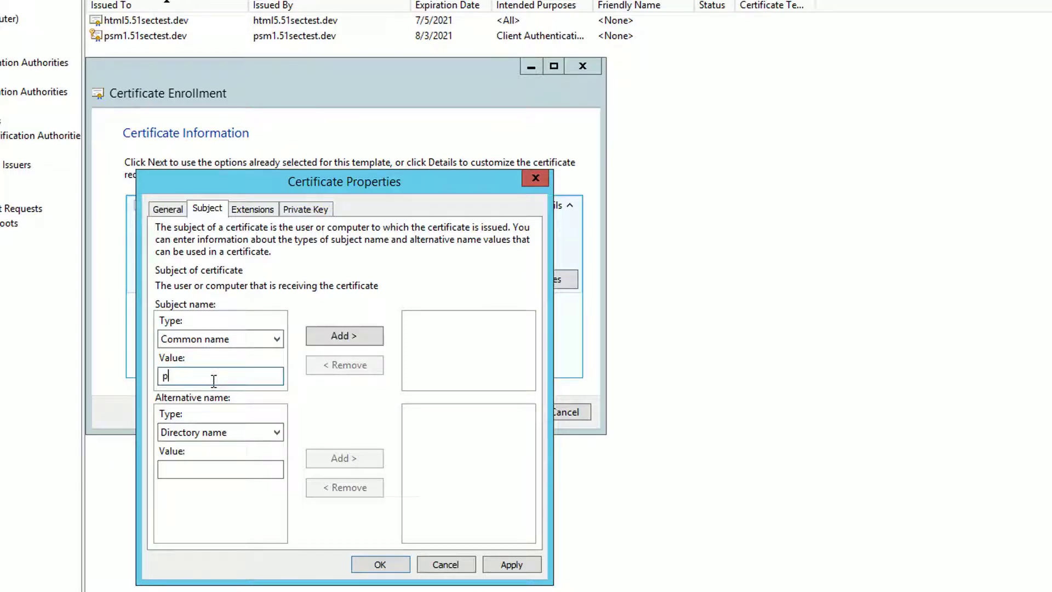
pyautogui.write('sm1.51')
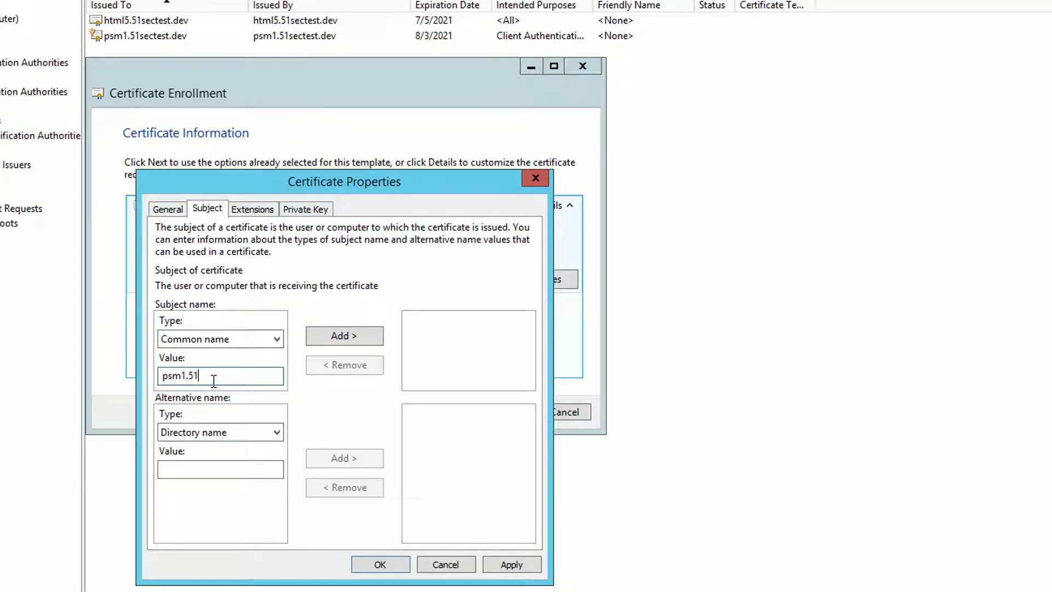
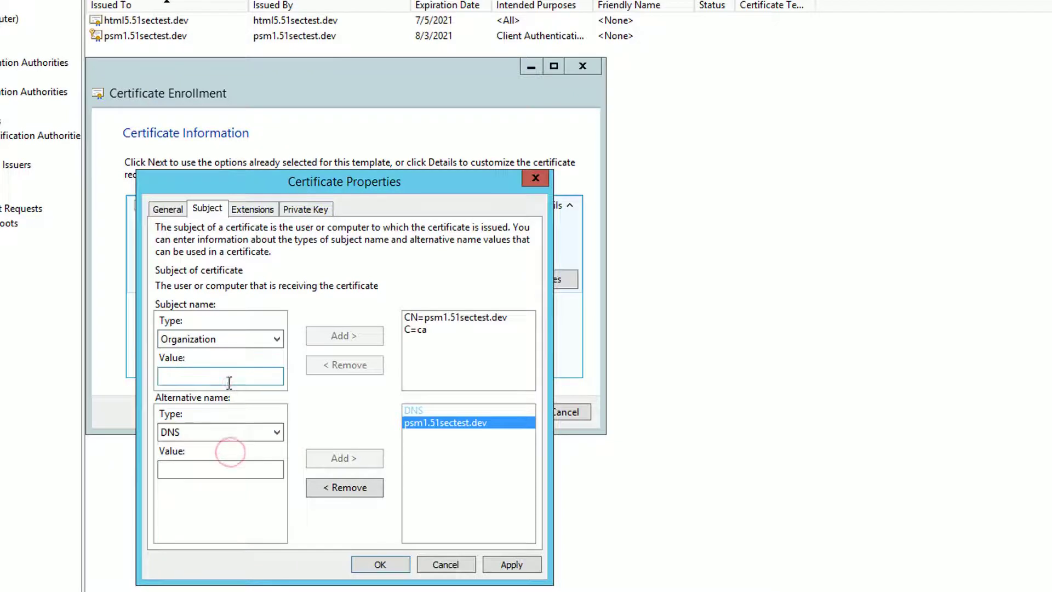
# Step: Add Organization 51sec to the certificate request subject
pyautogui.click(229, 382)
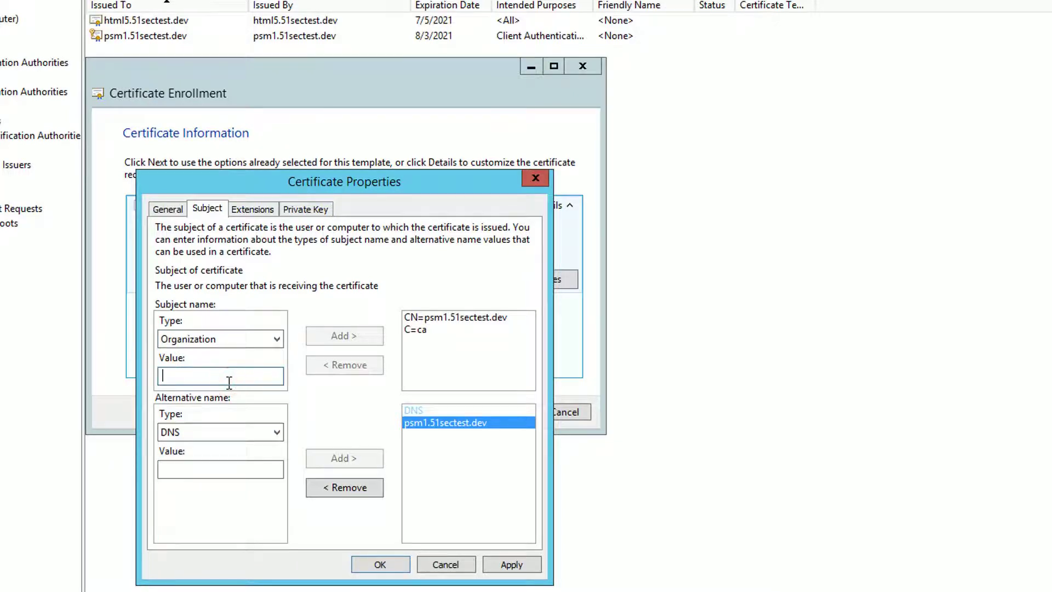
pyautogui.write('51sec')
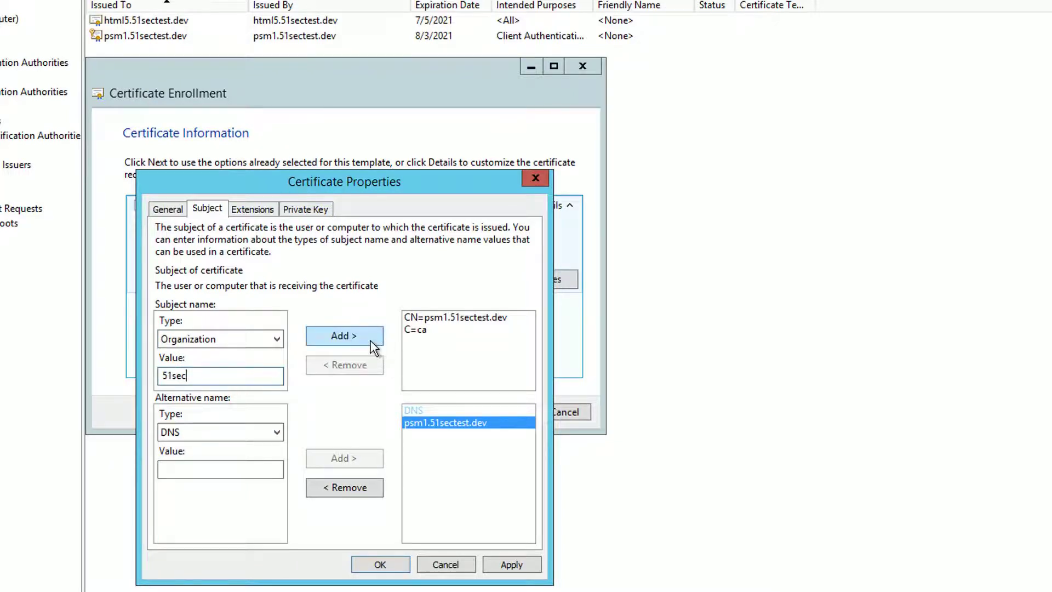
pyautogui.click(368, 340)
# Step: Add Street address 'toronto' to the subject, correcting the 'toromto' typo
pyautogui.click(254, 339)
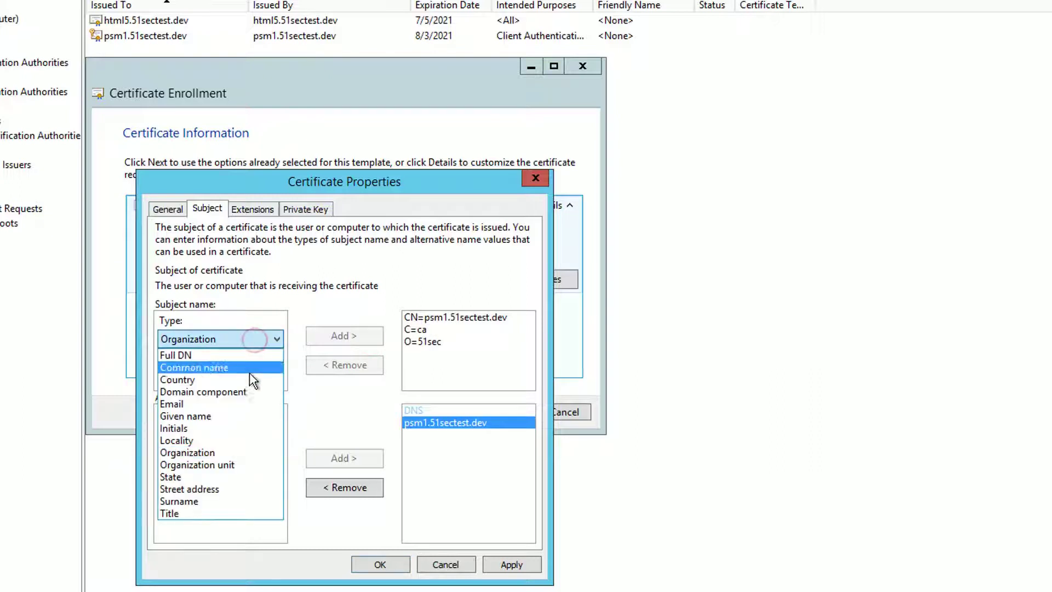
pyautogui.click(225, 487)
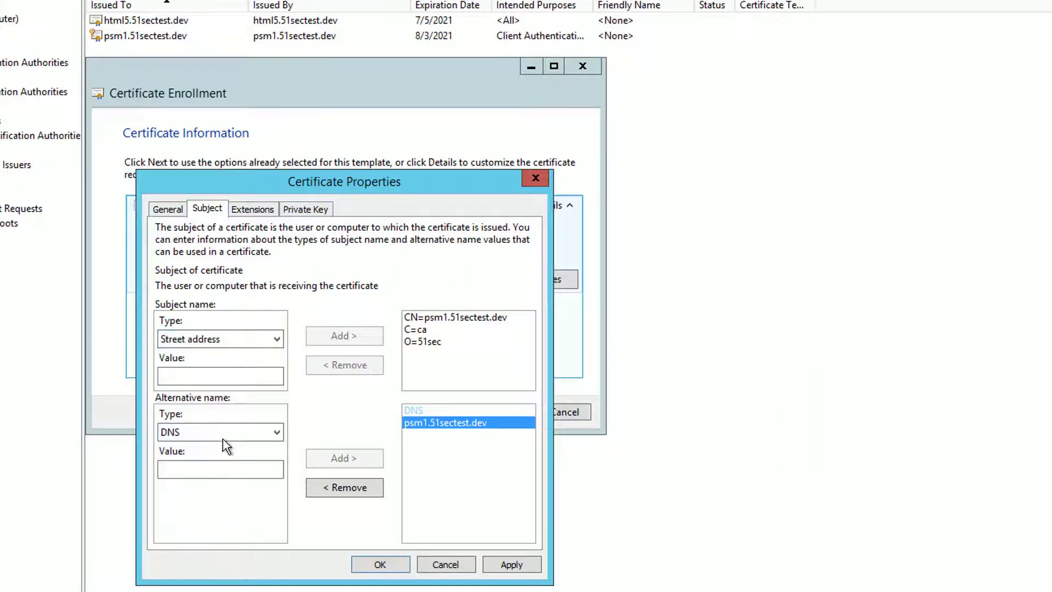
pyautogui.click(213, 377)
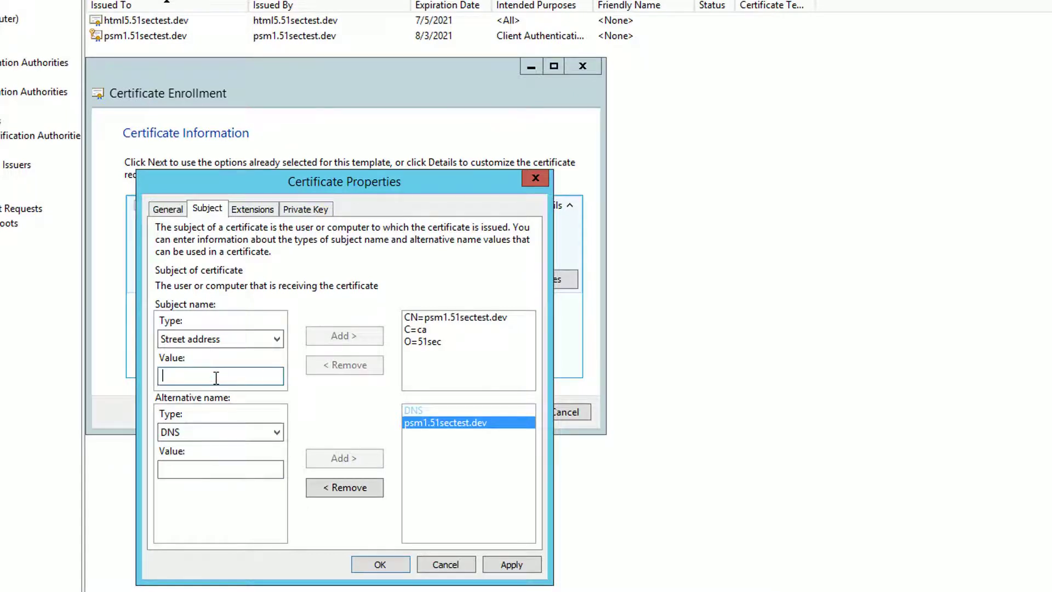
pyautogui.write('toromt')
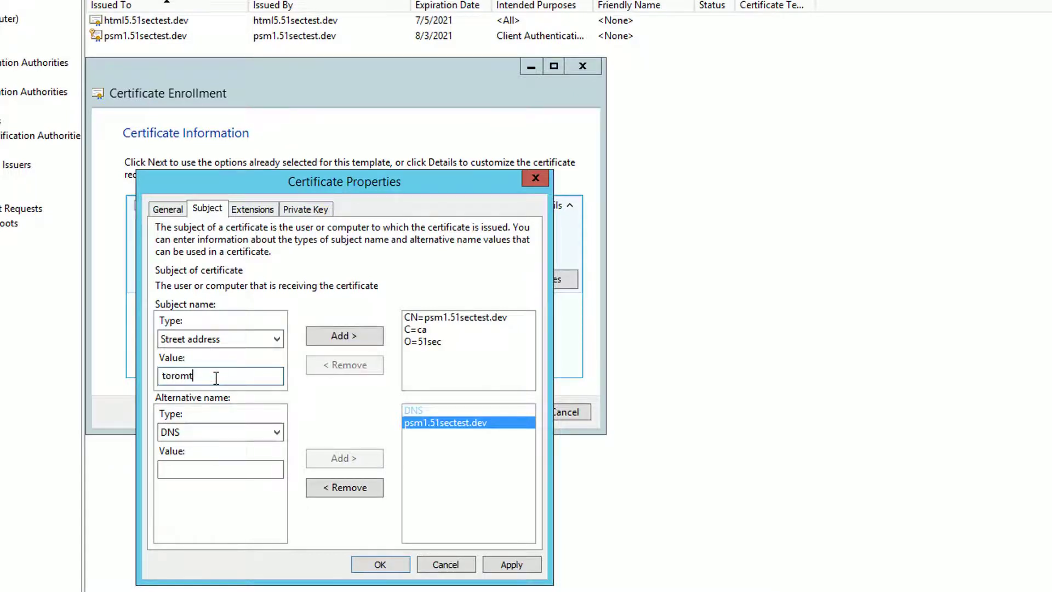
pyautogui.write('o')
pyautogui.click(361, 340)
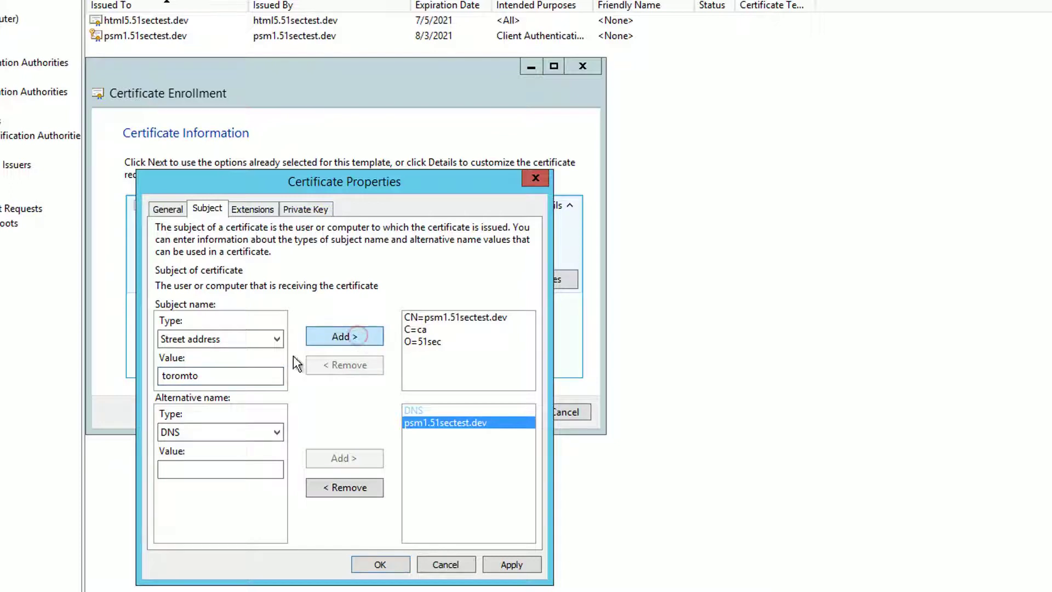
pyautogui.click(183, 376)
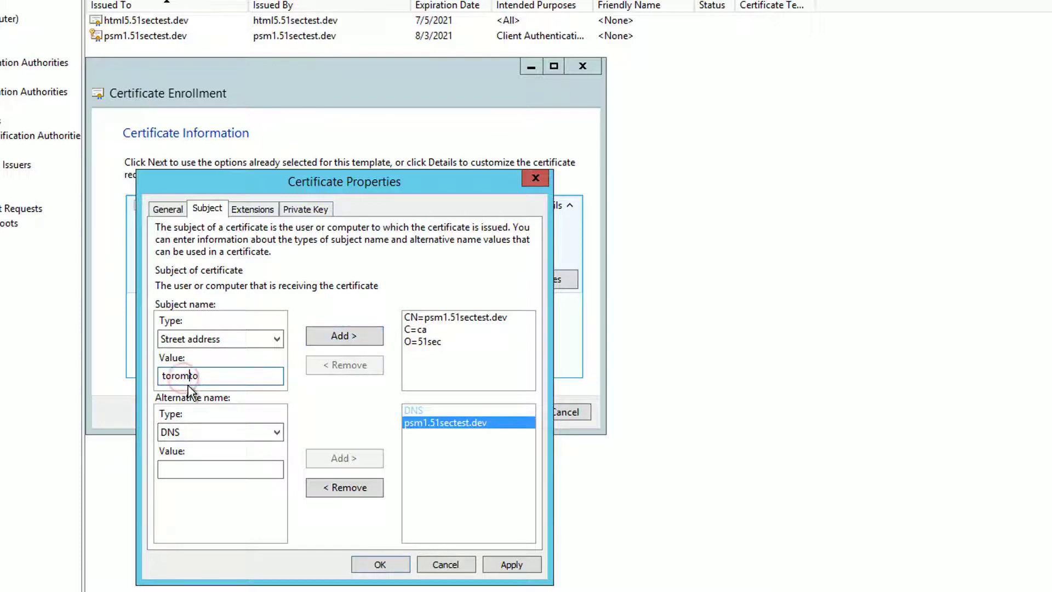
pyautogui.press('BackSpace')
pyautogui.write('n')
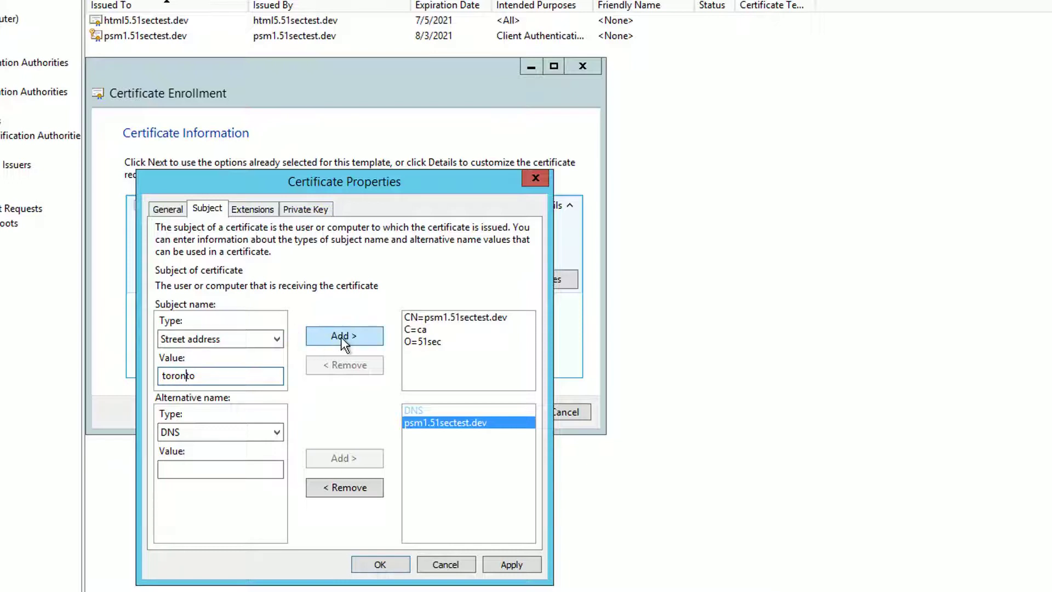
pyautogui.click(342, 341)
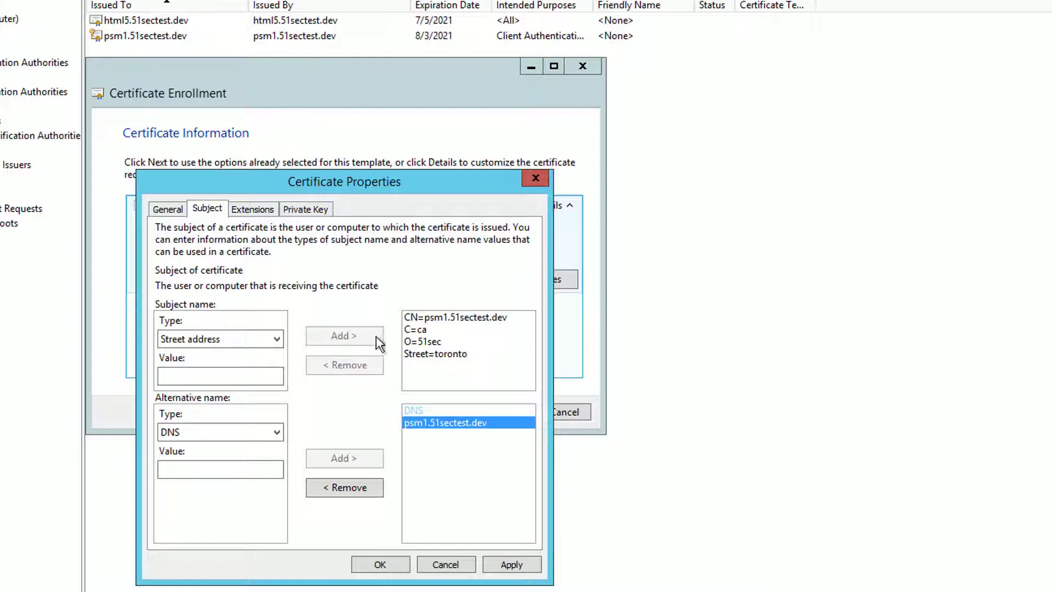
pyautogui.click(322, 215)
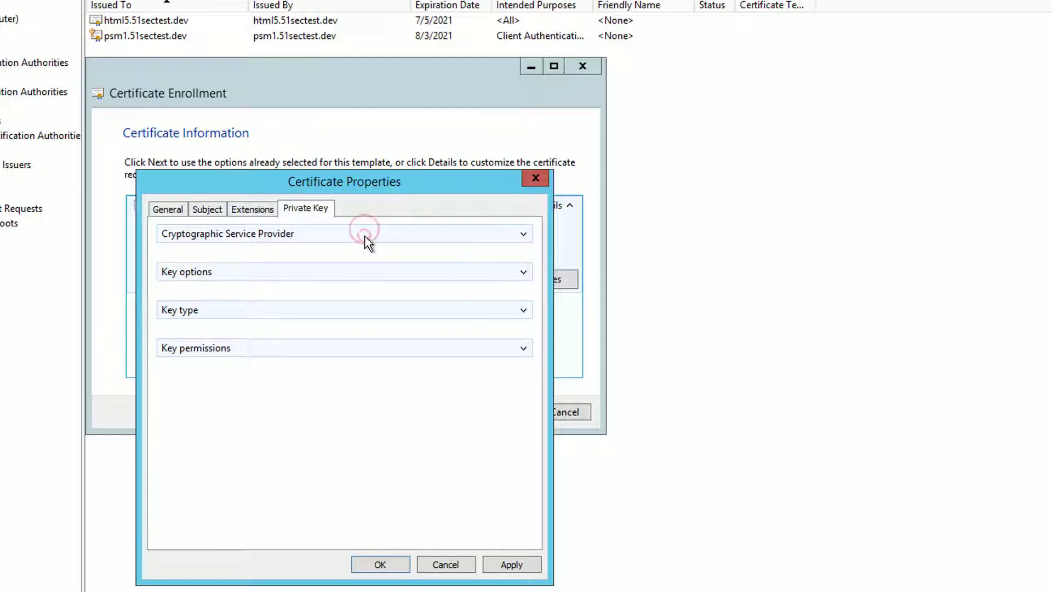
# Step: Mark the request's private key exportable and set its key type to Exchange
pyautogui.click(522, 235)
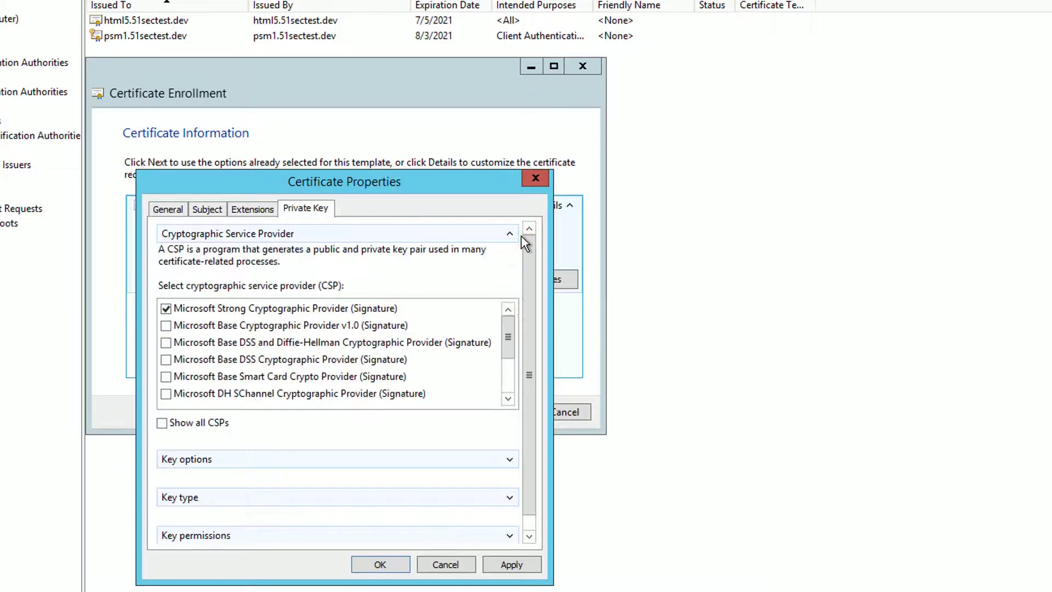
pyautogui.click(512, 234)
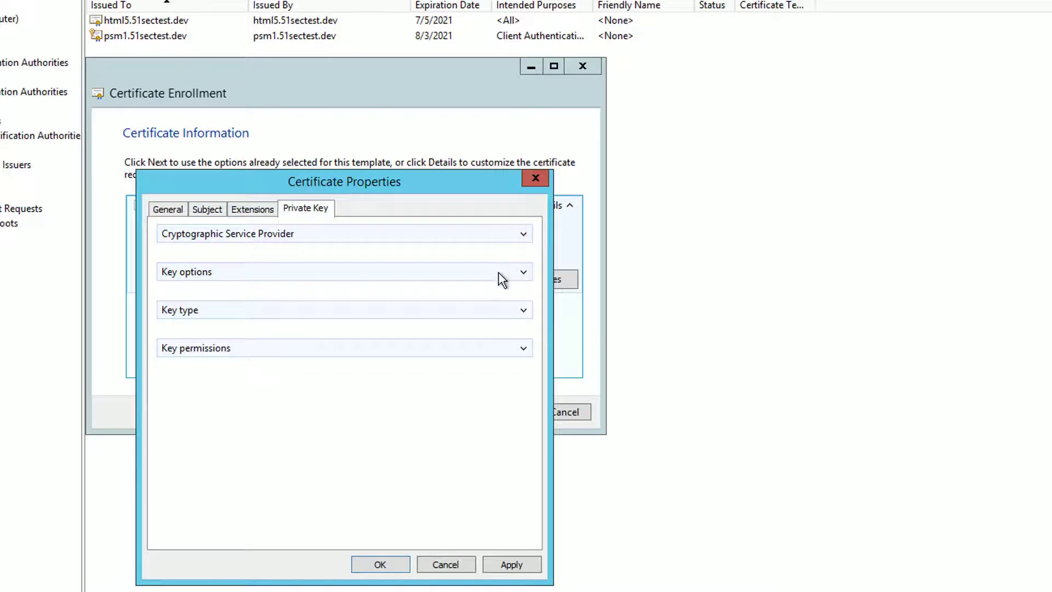
pyautogui.click(498, 272)
pyautogui.click(531, 275)
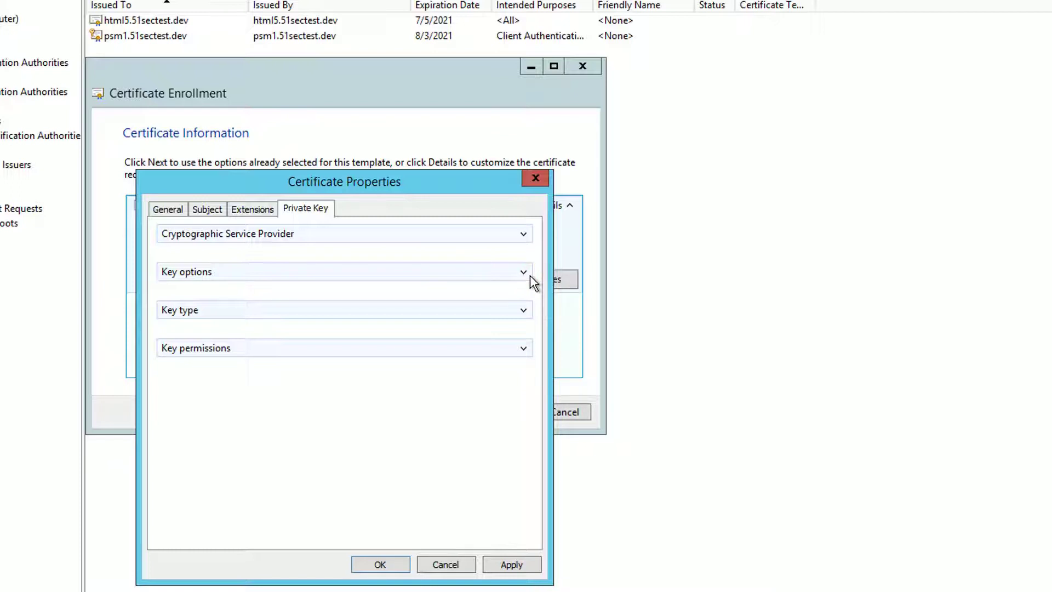
pyautogui.click(530, 275)
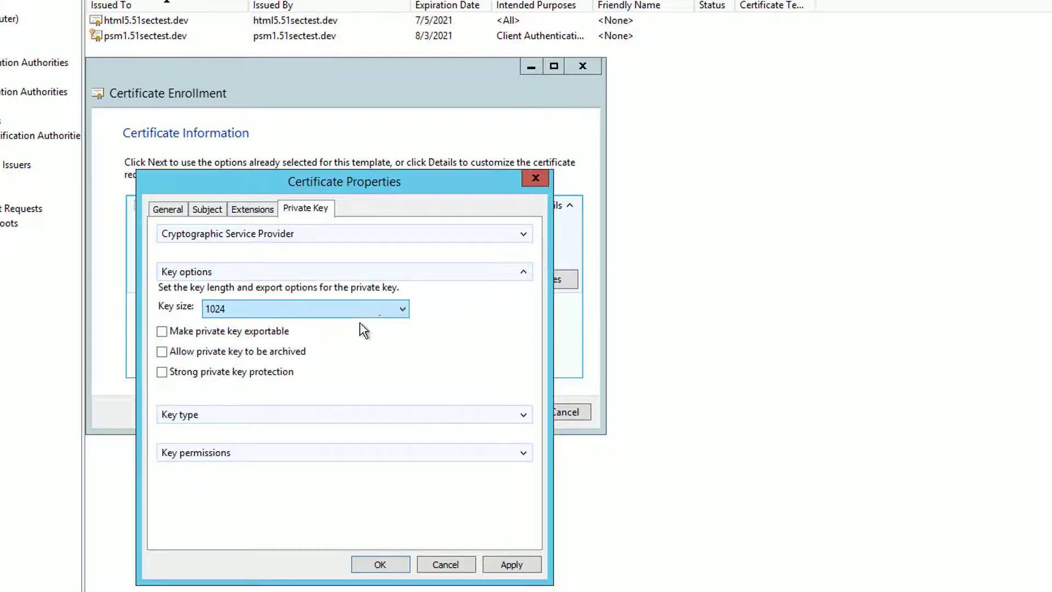
pyautogui.click(224, 334)
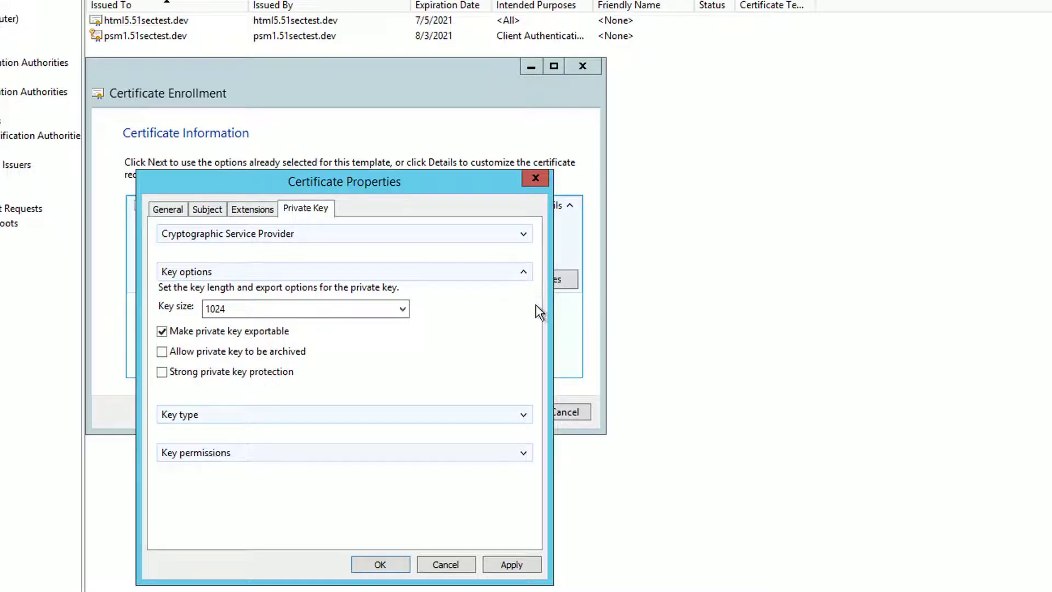
pyautogui.click(522, 420)
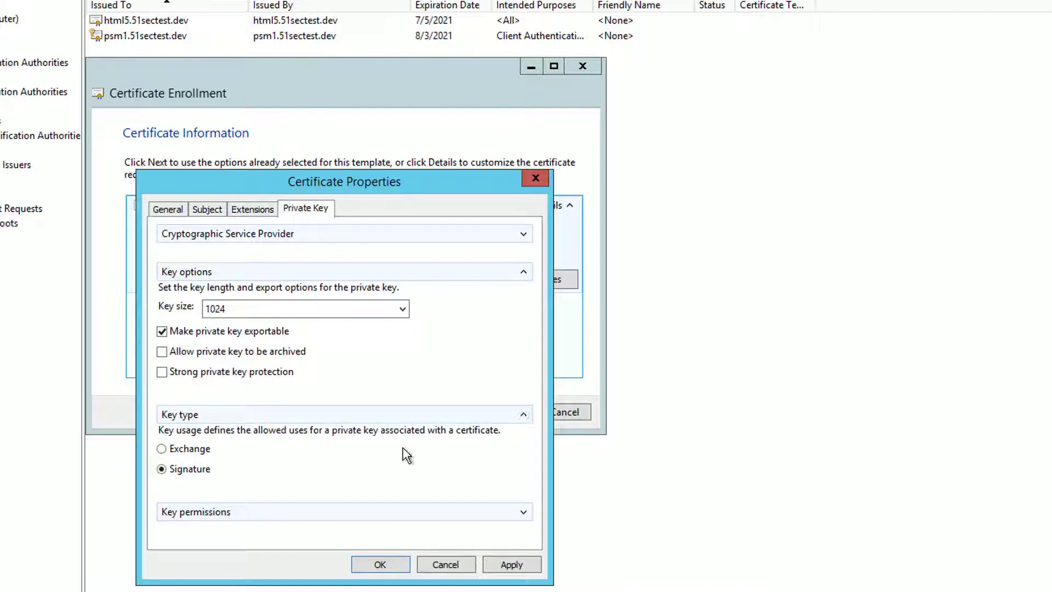
pyautogui.click(196, 449)
# Step: Save the private key settings and inspect the Key Usage extension settings
pyautogui.click(383, 565)
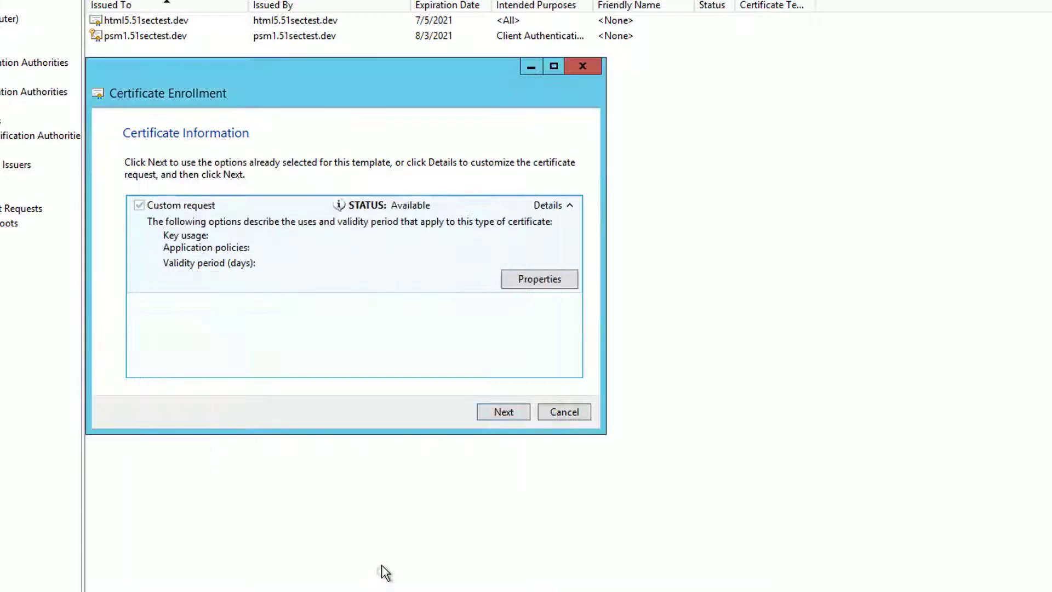
pyautogui.click(536, 281)
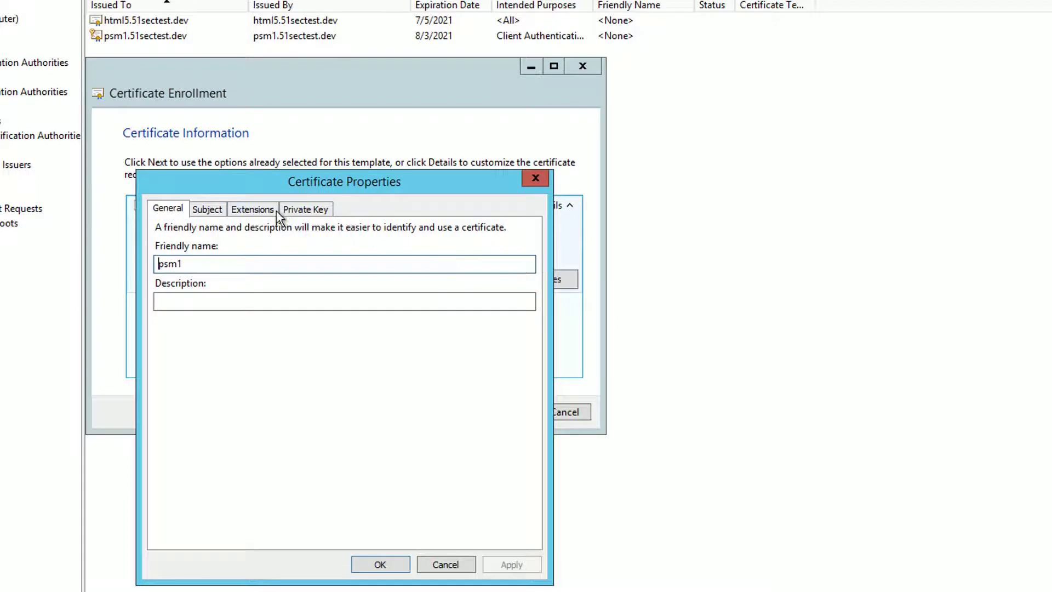
pyautogui.click(267, 209)
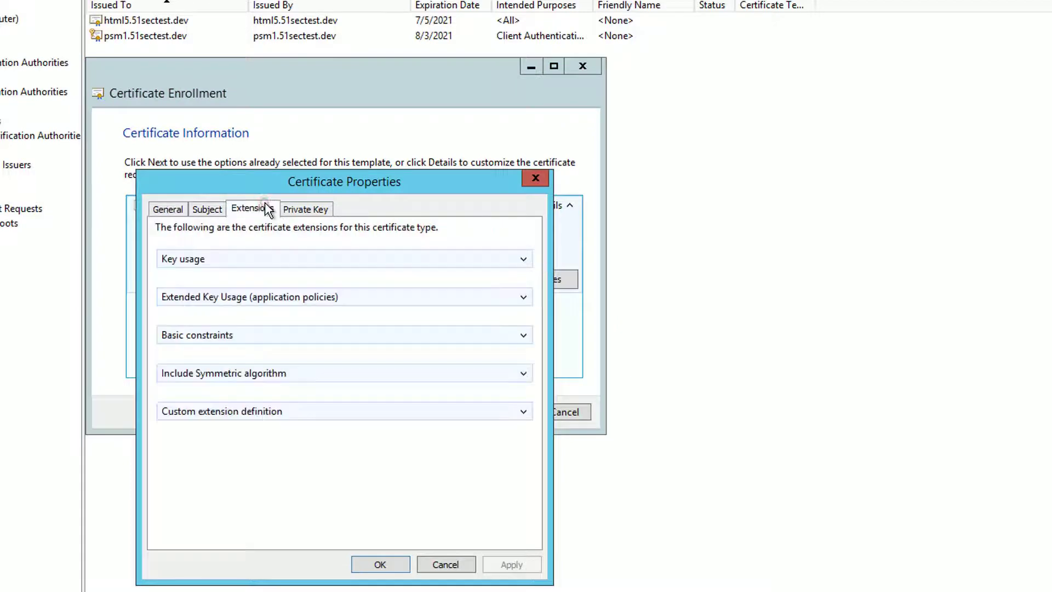
pyautogui.click(313, 258)
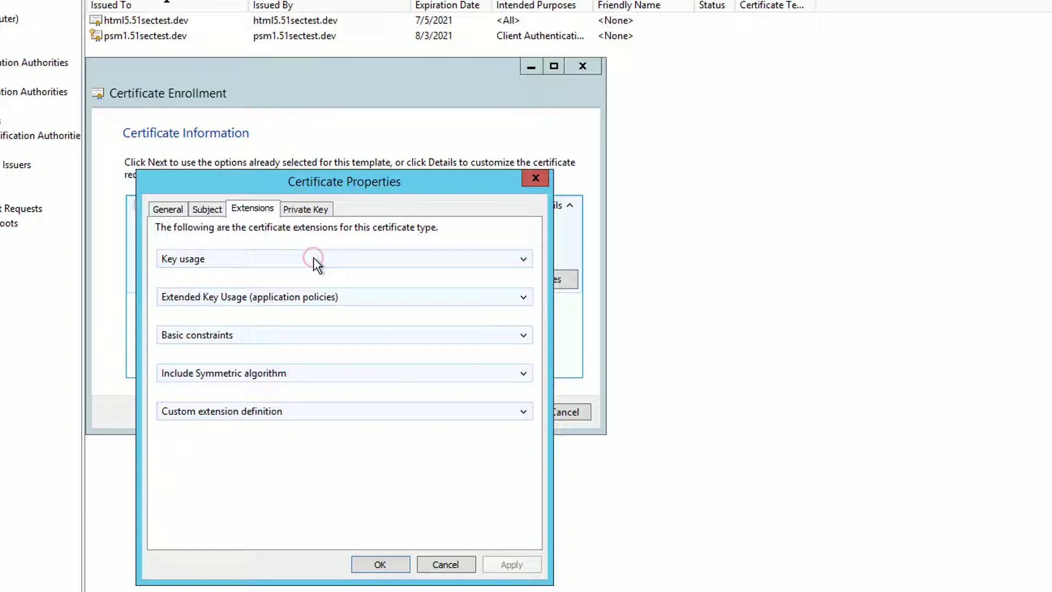
pyautogui.click(522, 260)
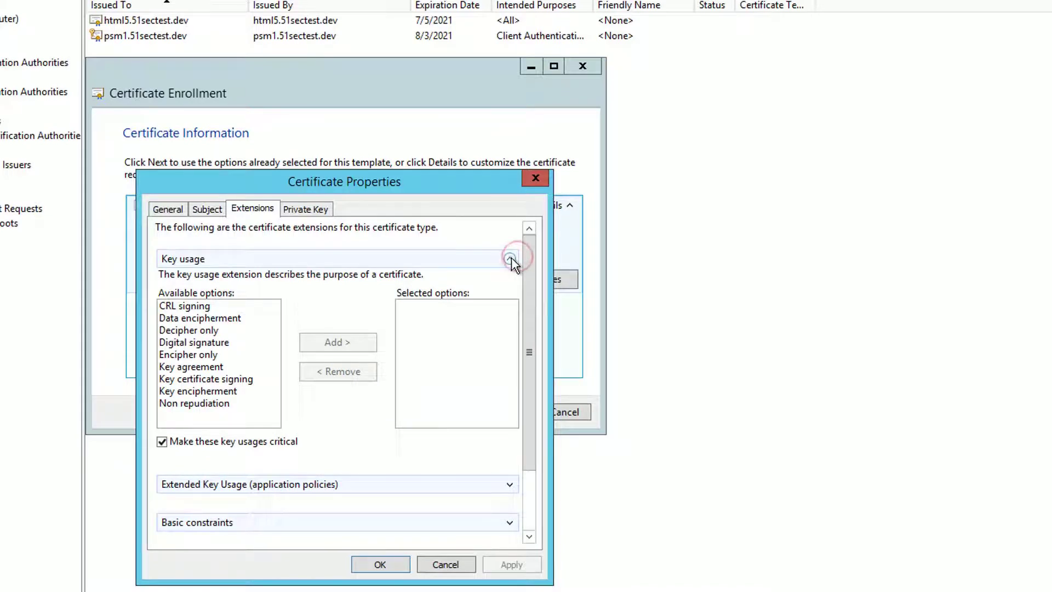
pyautogui.click(510, 259)
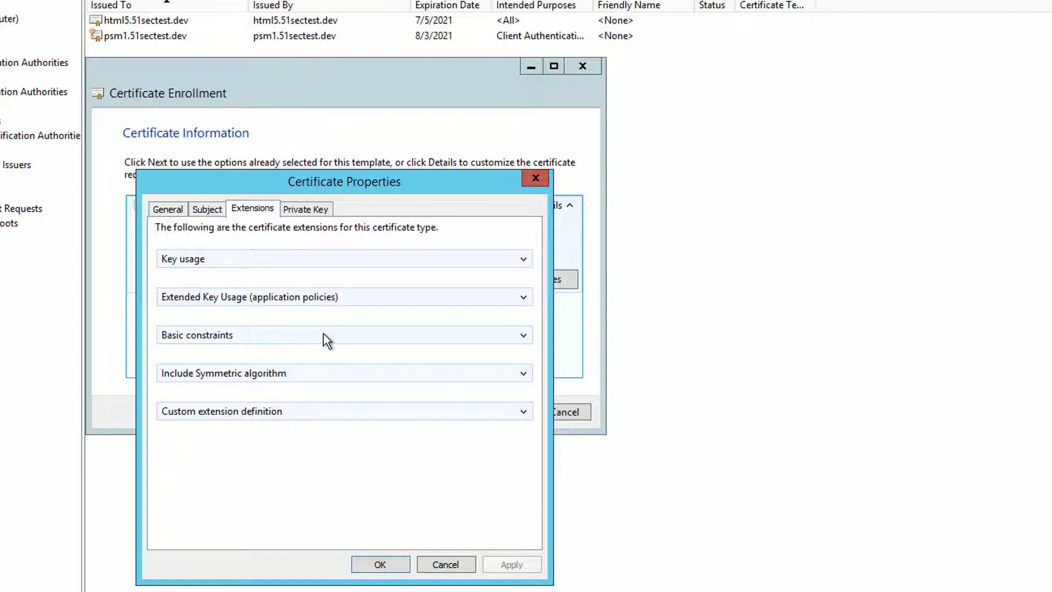
pyautogui.click(521, 259)
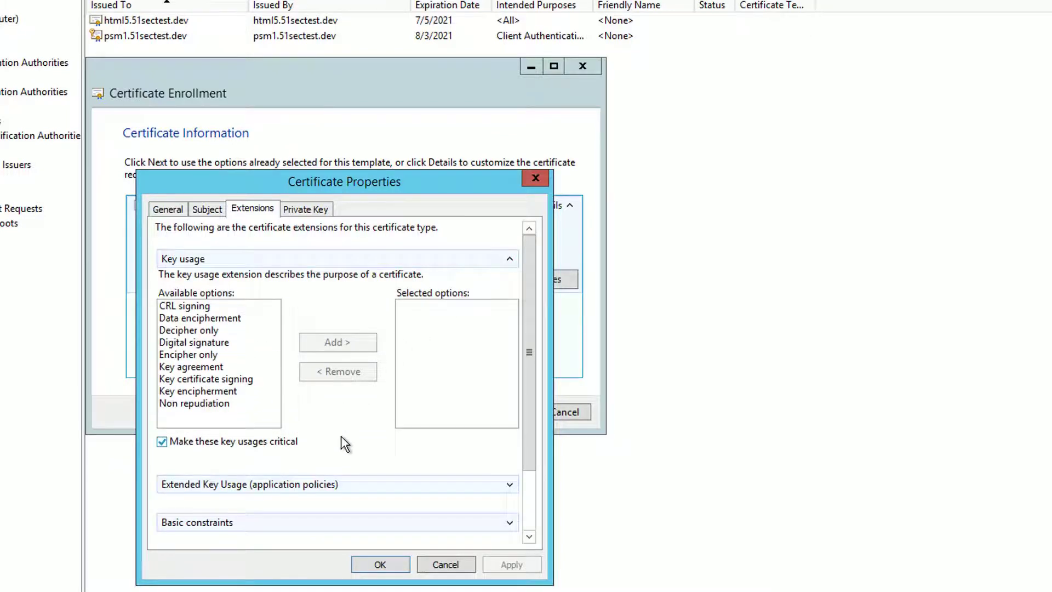
pyautogui.click(445, 564)
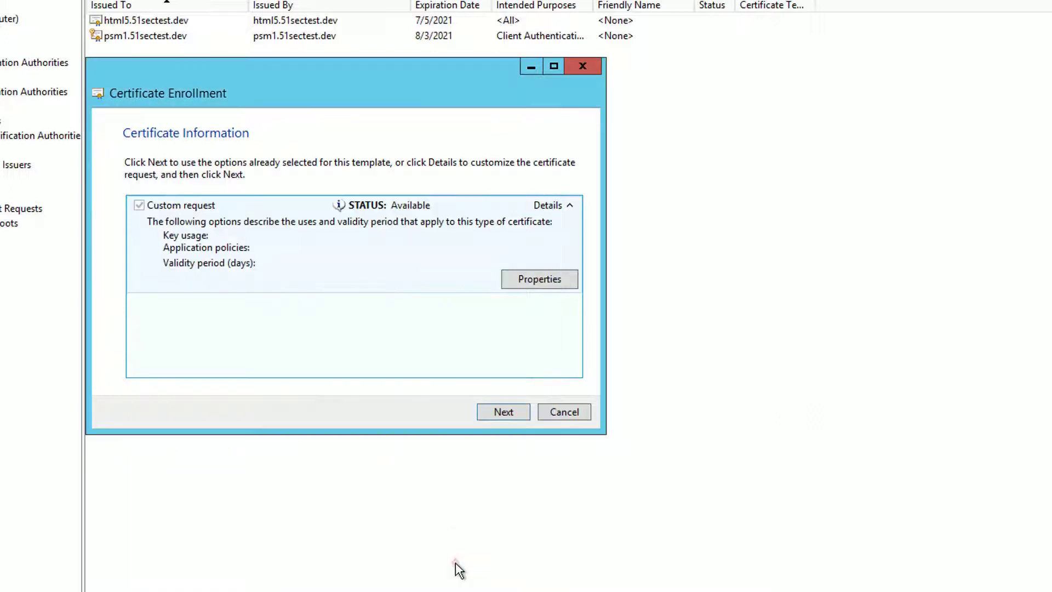
# Step: Add Server Authentication as a critical Extended Key Usage and save the extensions
pyautogui.click(535, 281)
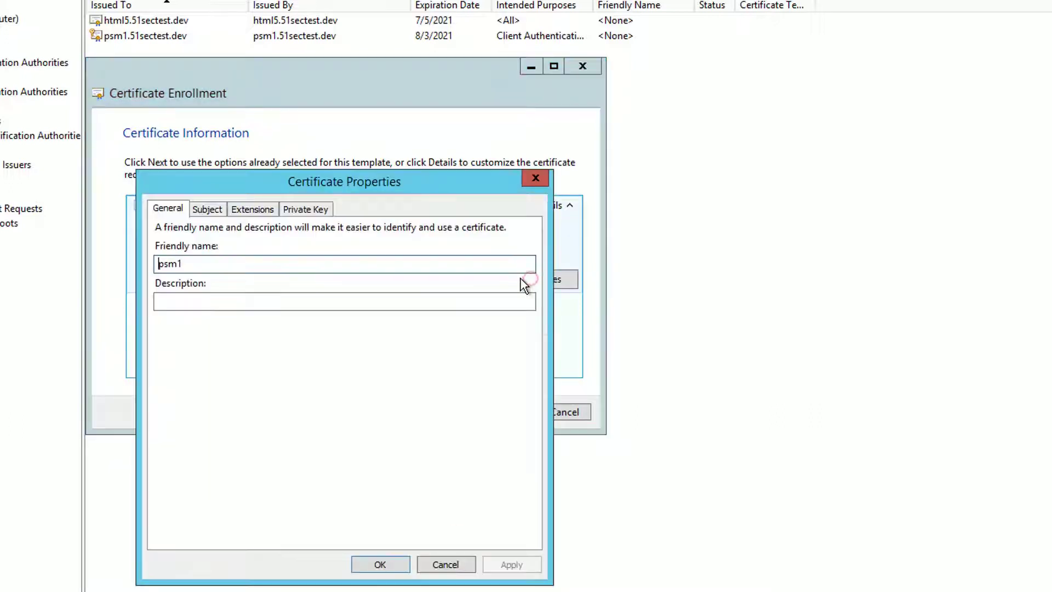
pyautogui.click(255, 208)
pyautogui.click(523, 297)
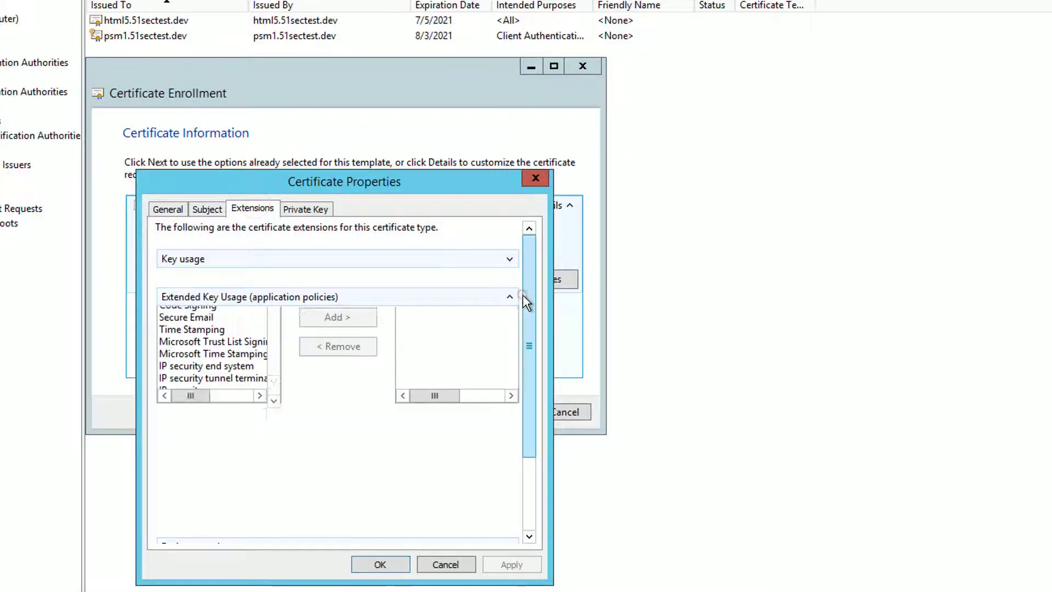
pyautogui.click(245, 370)
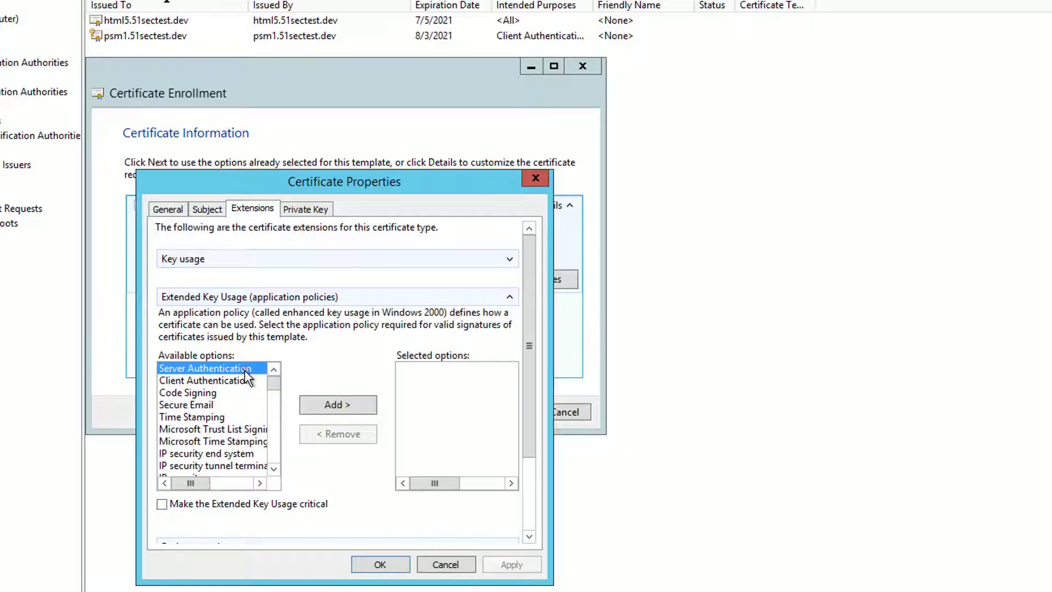
pyautogui.click(332, 406)
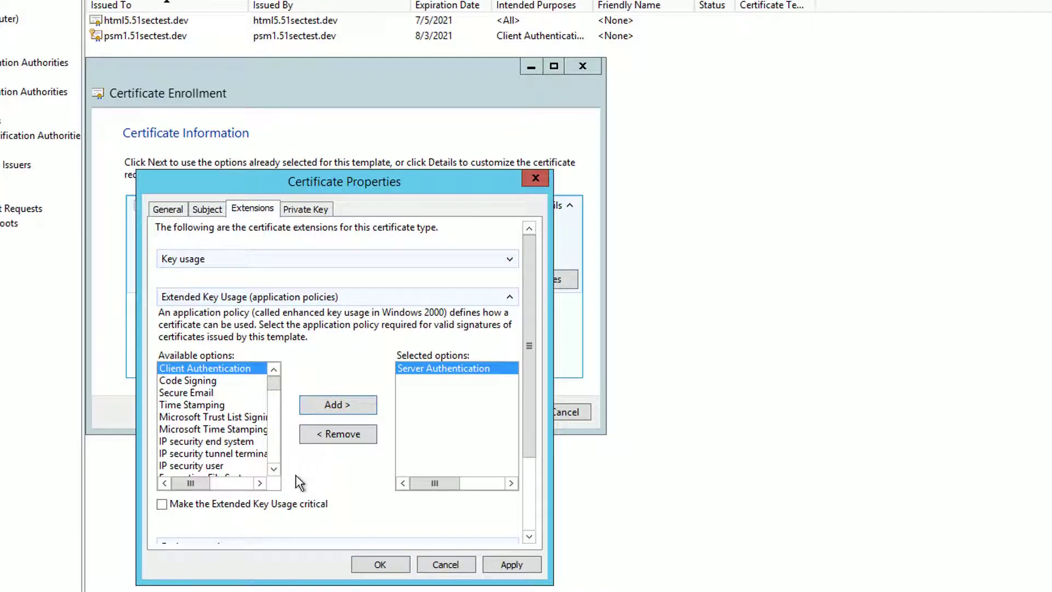
pyautogui.click(310, 507)
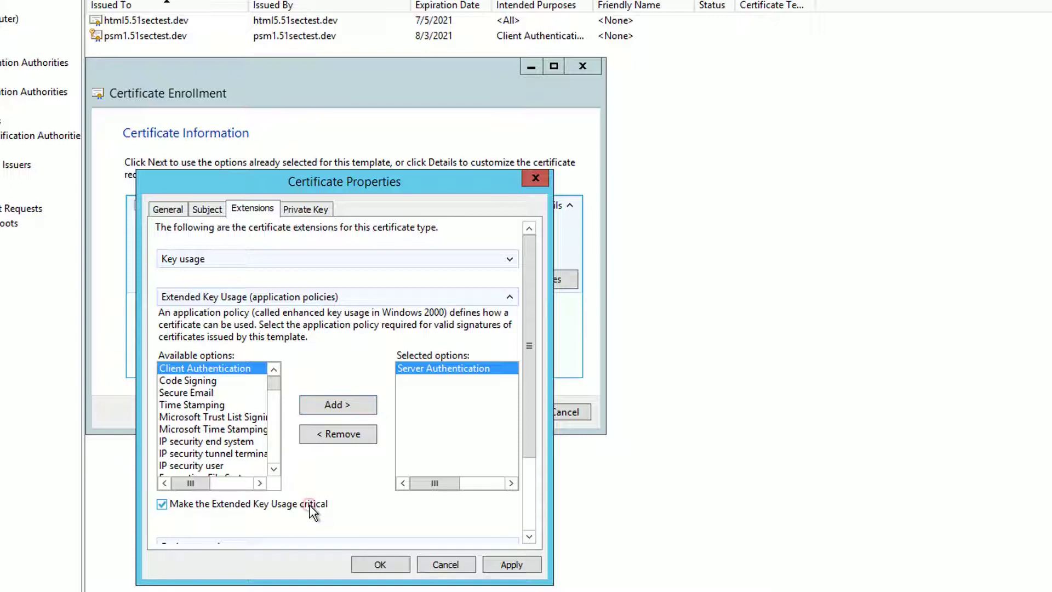
pyautogui.click(375, 563)
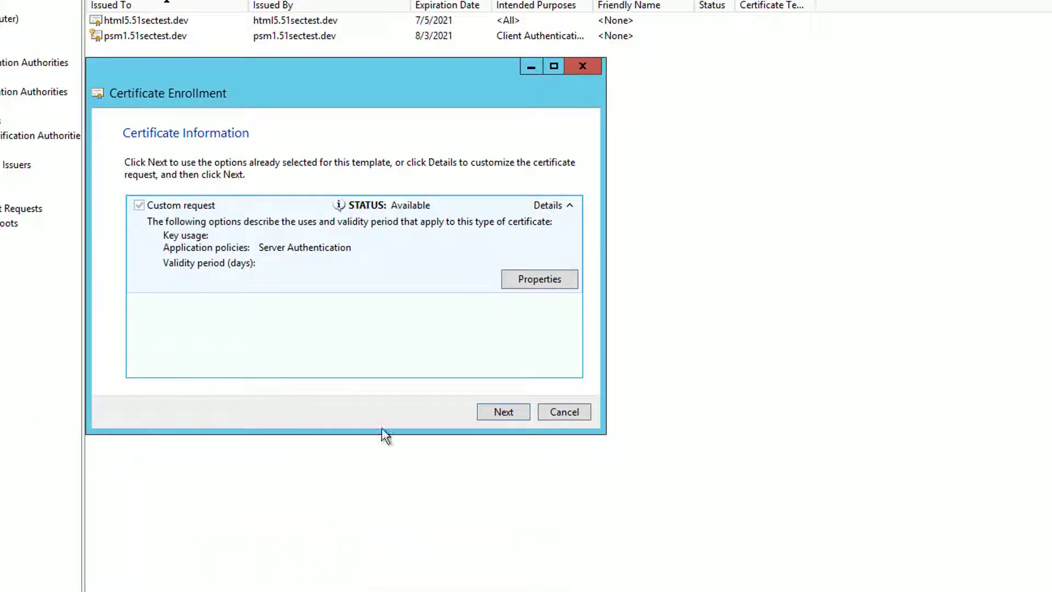
# Step: Save the offline certificate request as 'crs' in Documents, Base 64 format
pyautogui.click(493, 414)
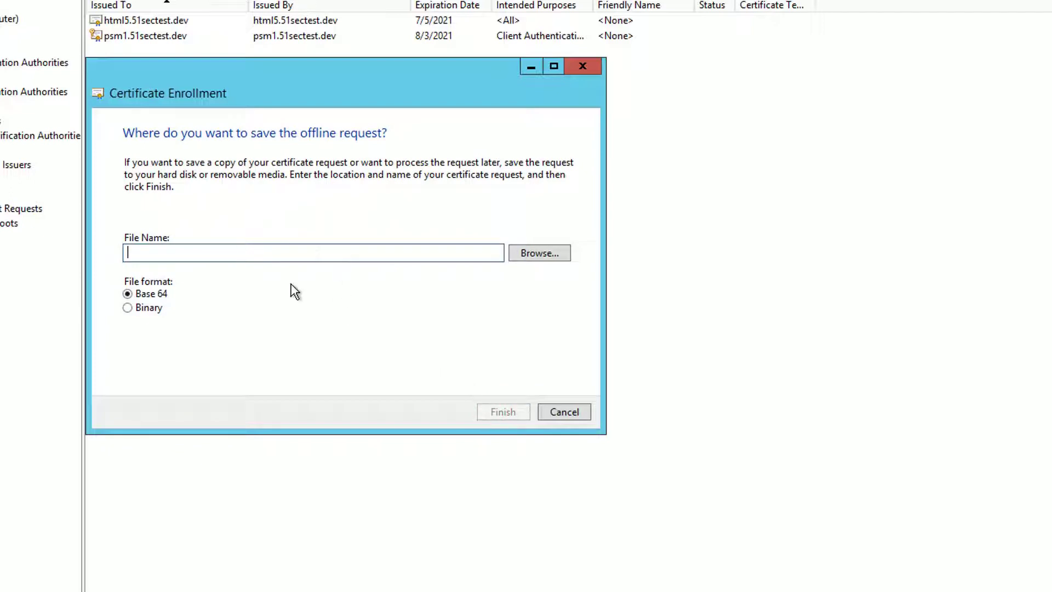
pyautogui.click(539, 252)
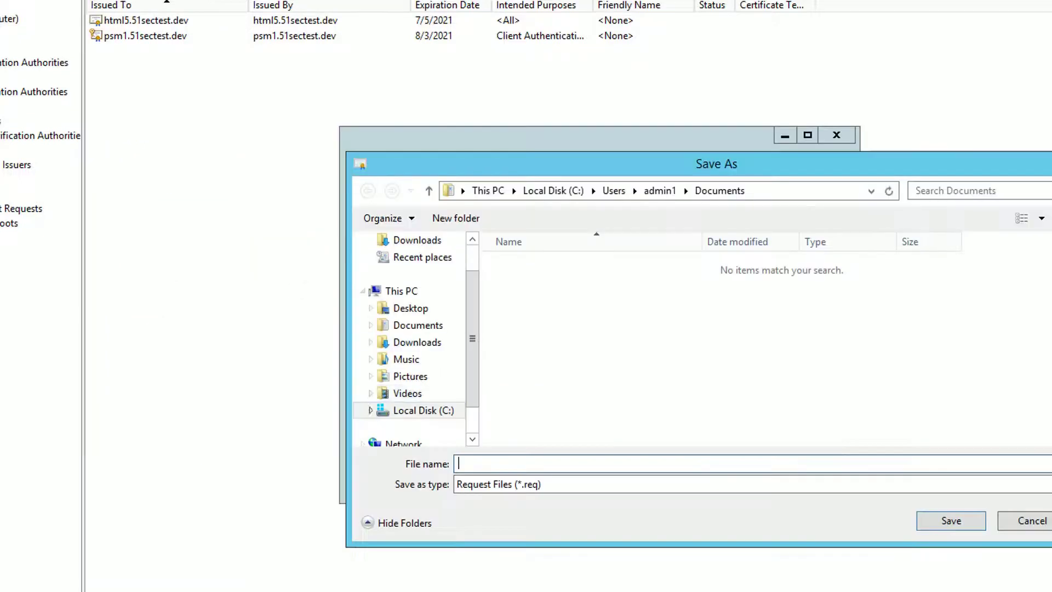
pyautogui.click(569, 462)
pyautogui.write('ca')
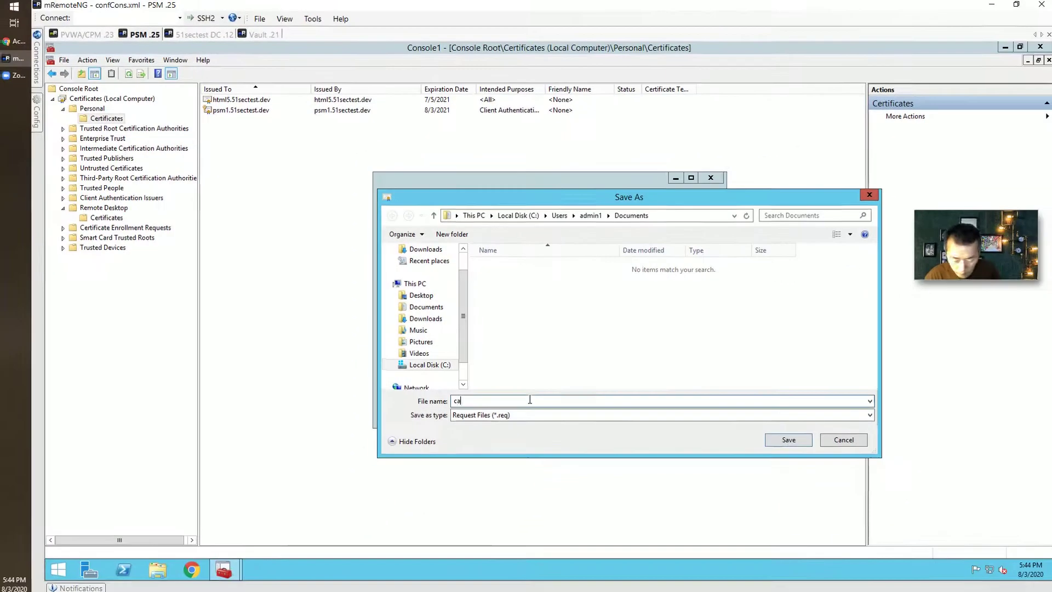
pyautogui.press('BackSpace')
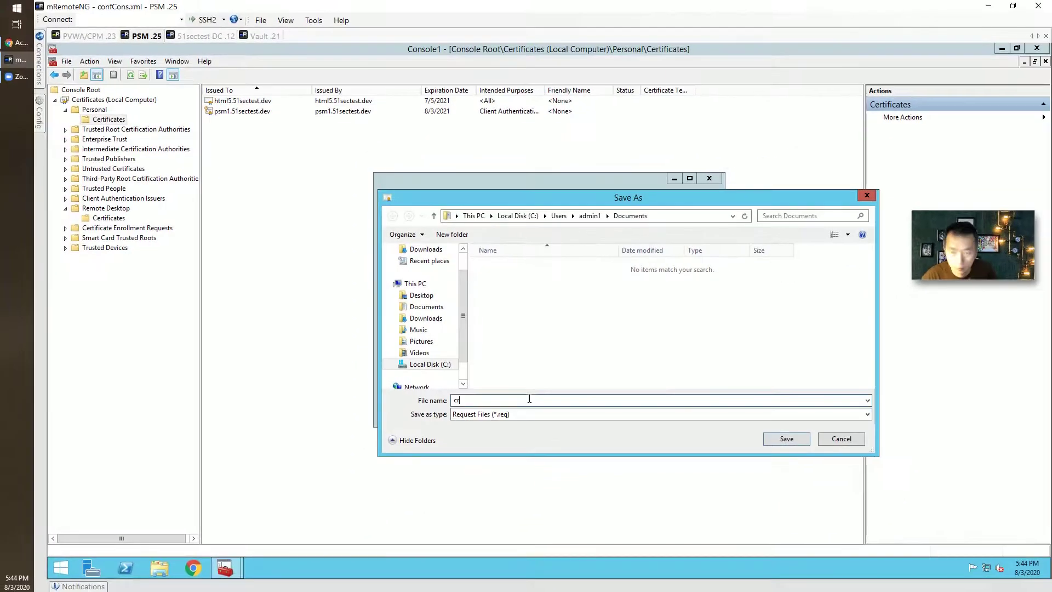
pyautogui.write('rs')
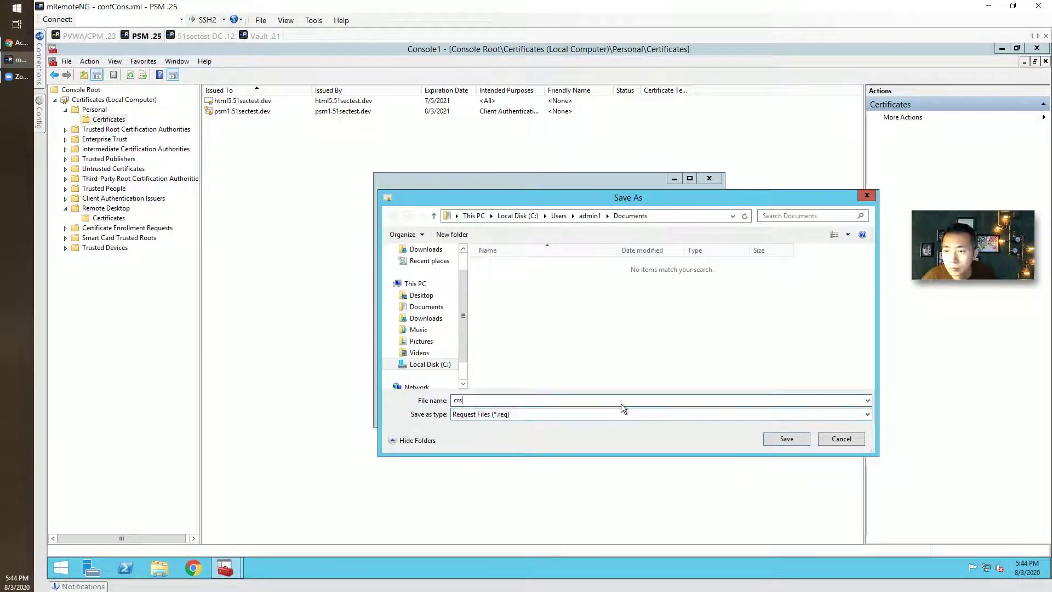
pyautogui.click(781, 436)
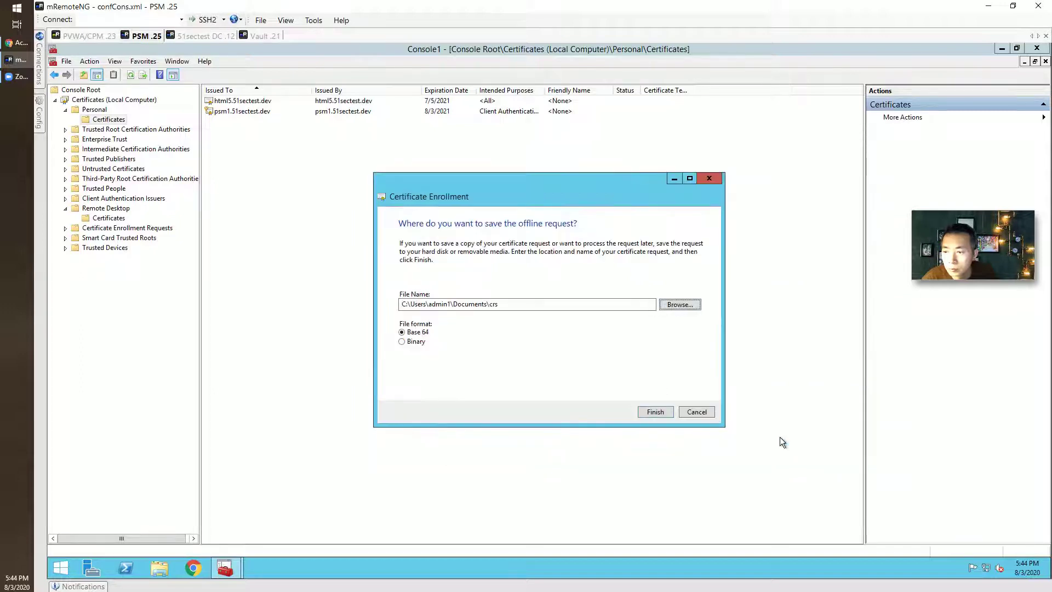
pyautogui.click(652, 410)
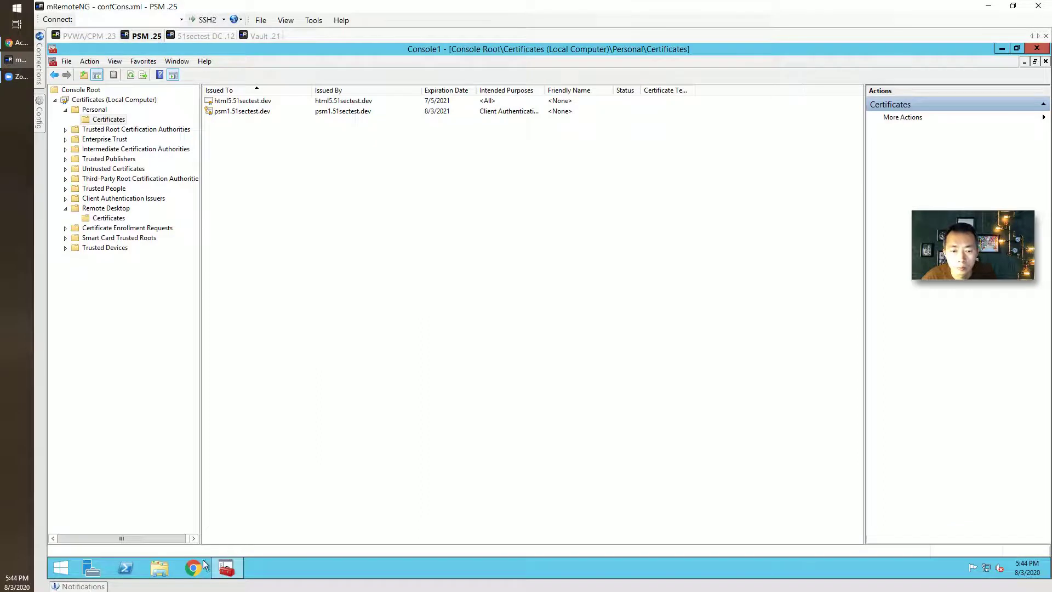
# Step: Open the crs request file from Documents in WordPad
pyautogui.click(160, 568)
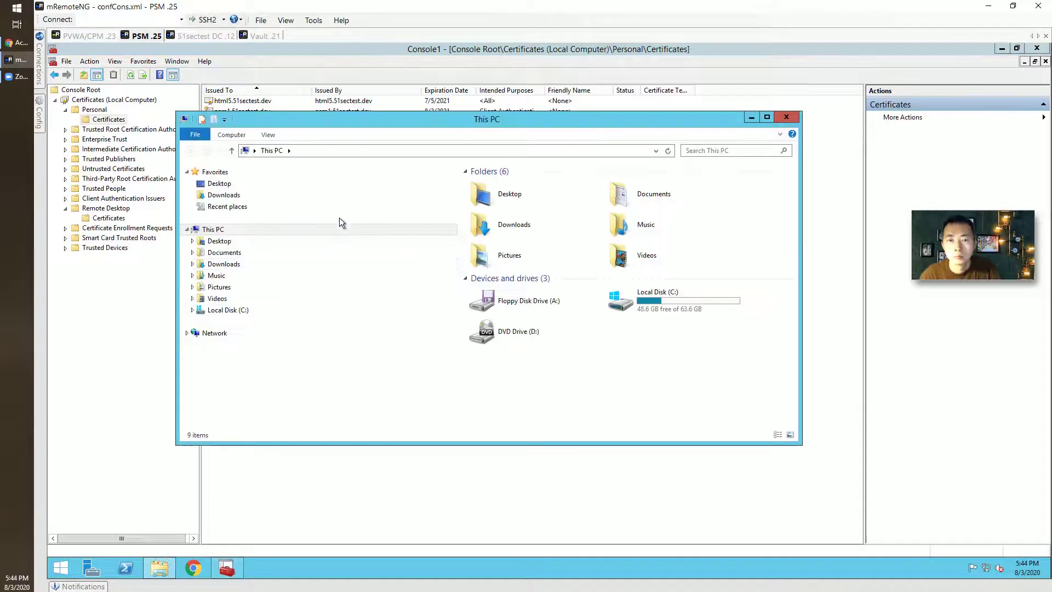
pyautogui.click(278, 252)
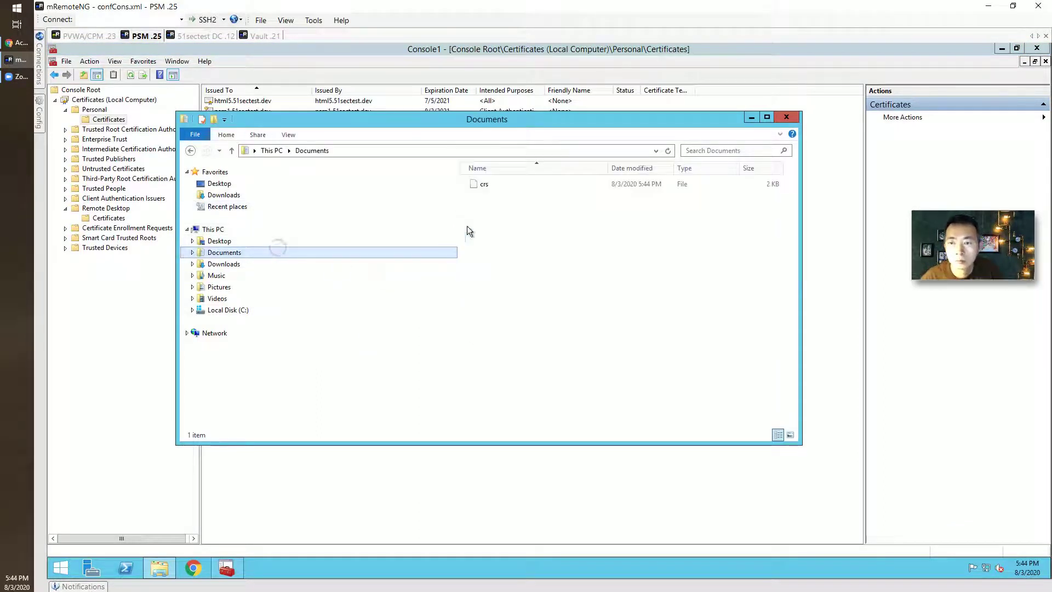
pyautogui.click(498, 183)
pyautogui.rightClick(497, 183)
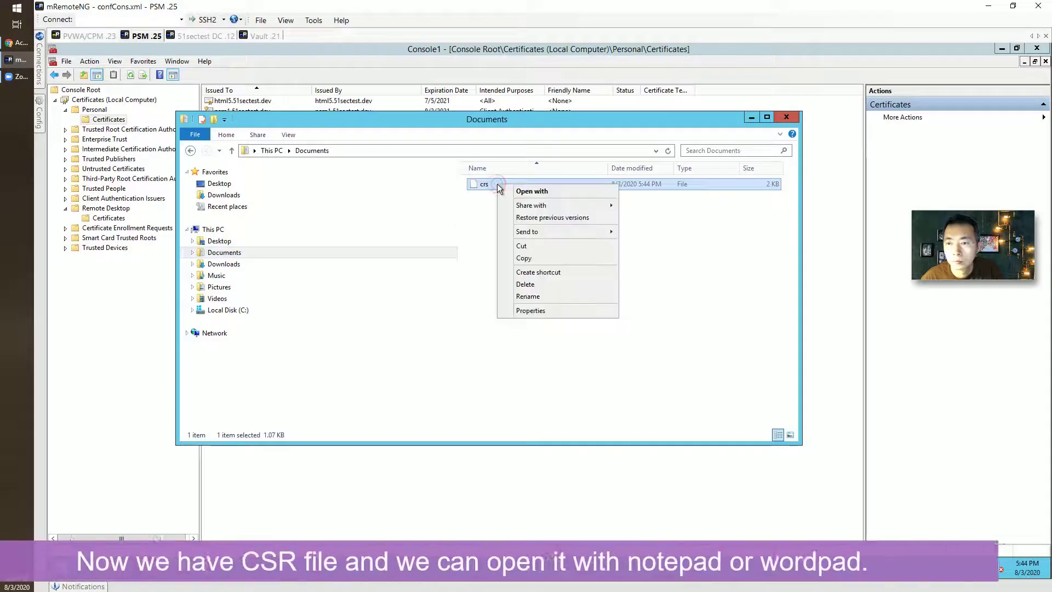
pyautogui.click(530, 191)
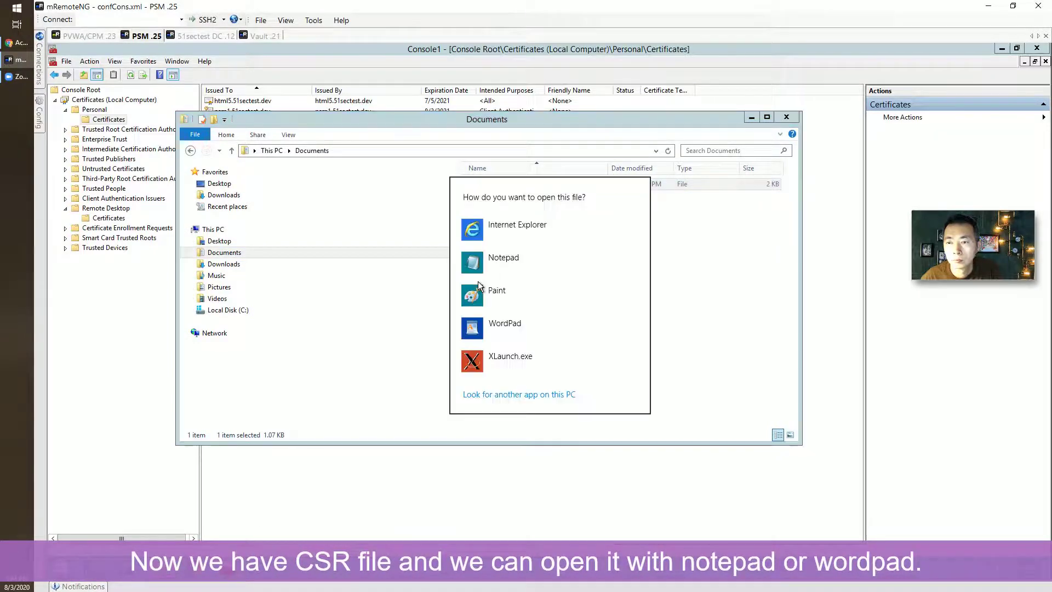
pyautogui.click(504, 323)
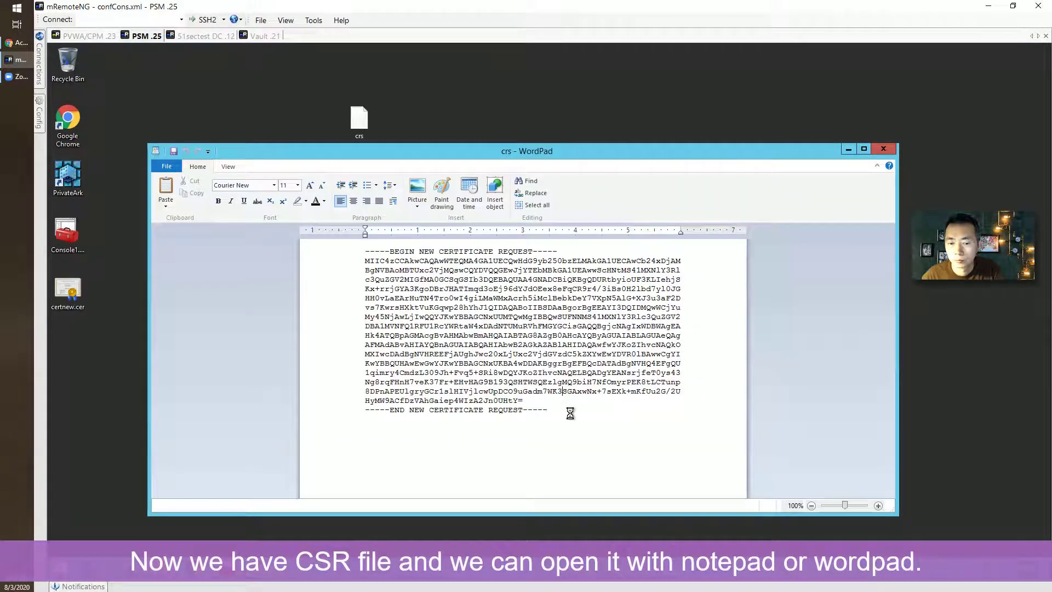
# Step: Copy the entire certificate request text from WordPad
pyautogui.moveTo(569, 413); pyautogui.dragTo(372, 252)
pyautogui.rightClick(393, 262)
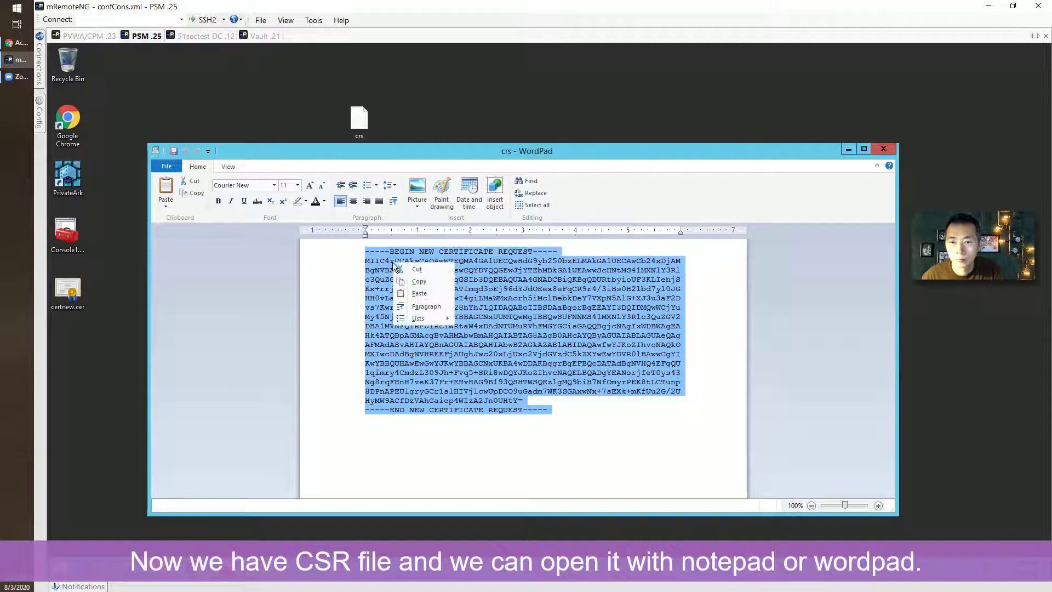
pyautogui.click(423, 284)
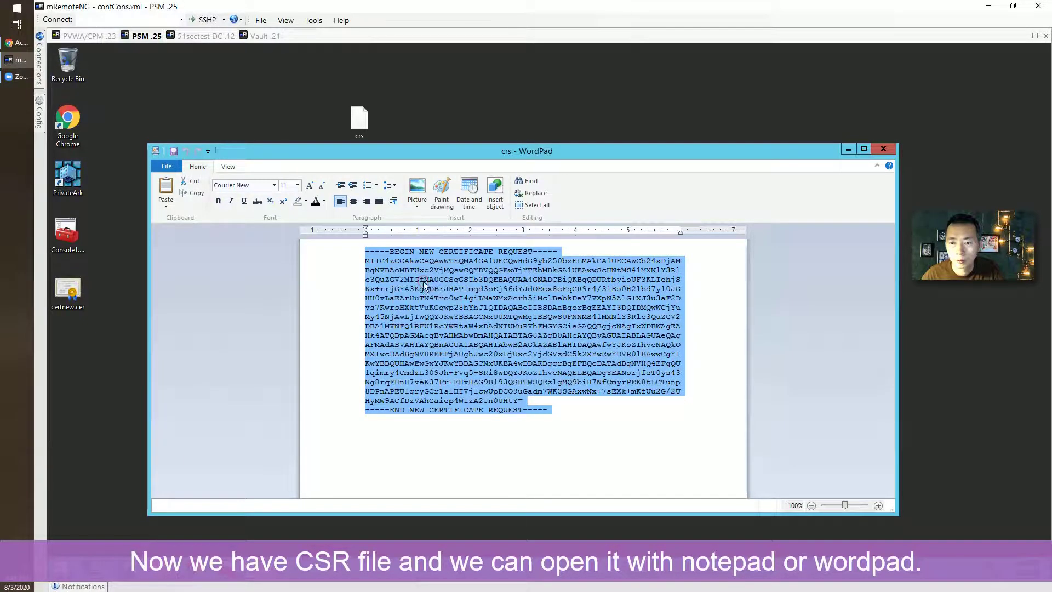
pyautogui.click(201, 35)
# Step: Dismiss the Windows Update settings and bring the Certificate Services browser forward
pyautogui.click(688, 328)
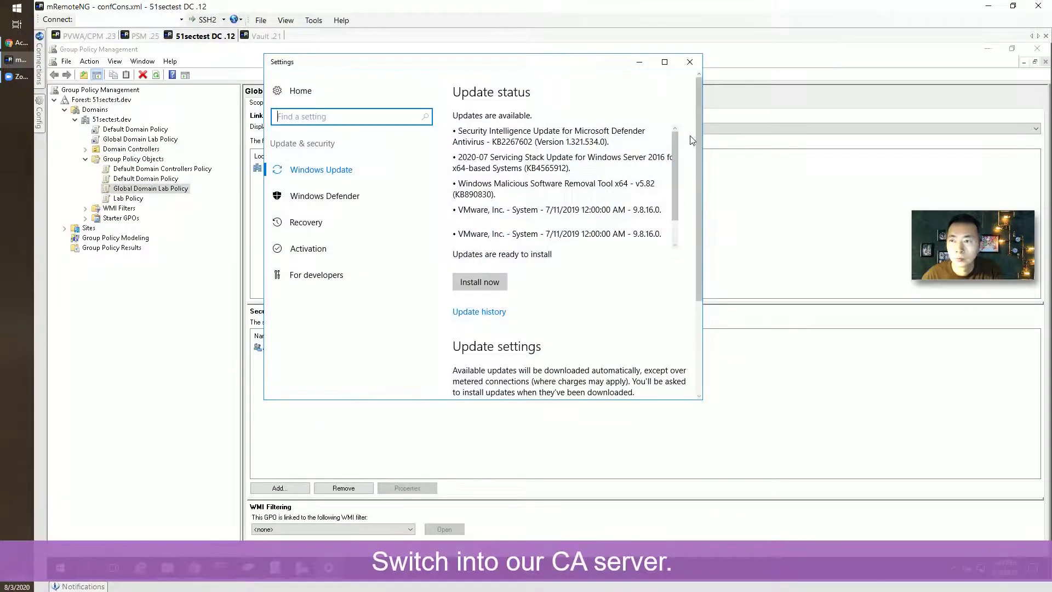
pyautogui.click(694, 61)
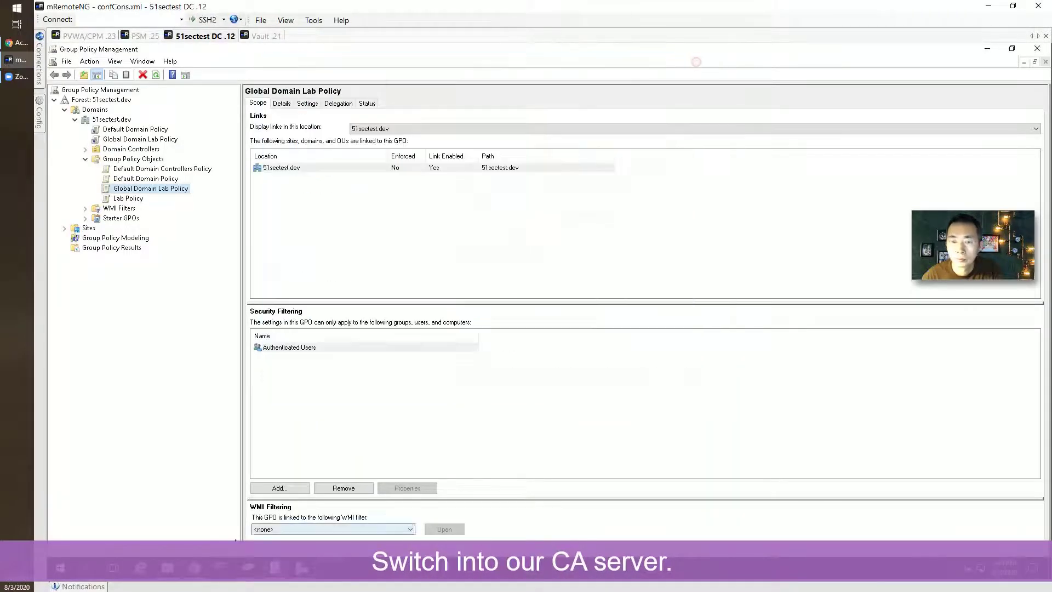
pyautogui.click(193, 567)
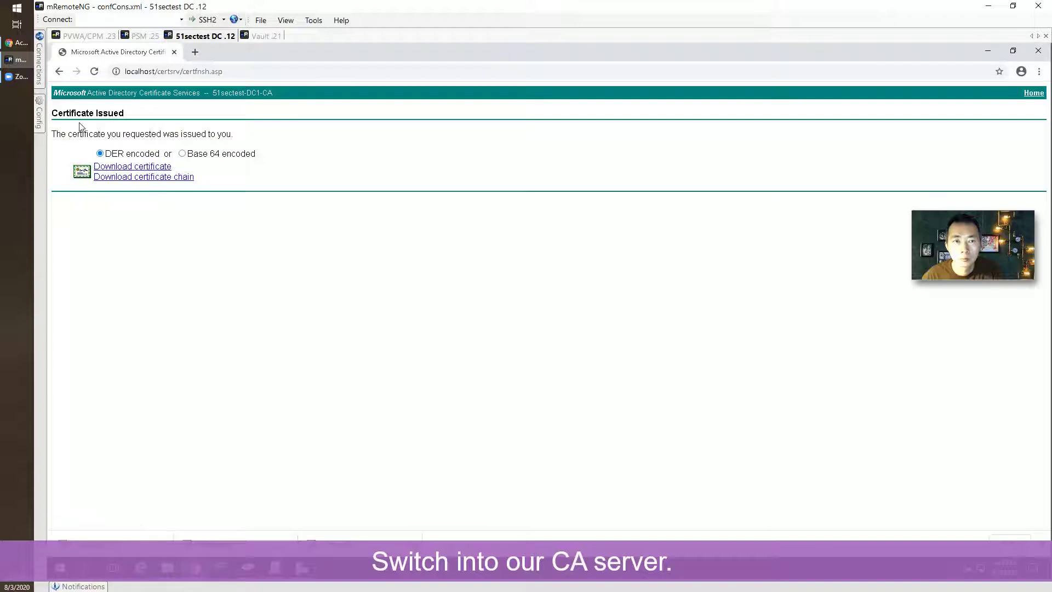
# Step: Load the localhost/certsrv home page and open the advanced certificate request form
pyautogui.click(174, 71)
pyautogui.click(185, 72)
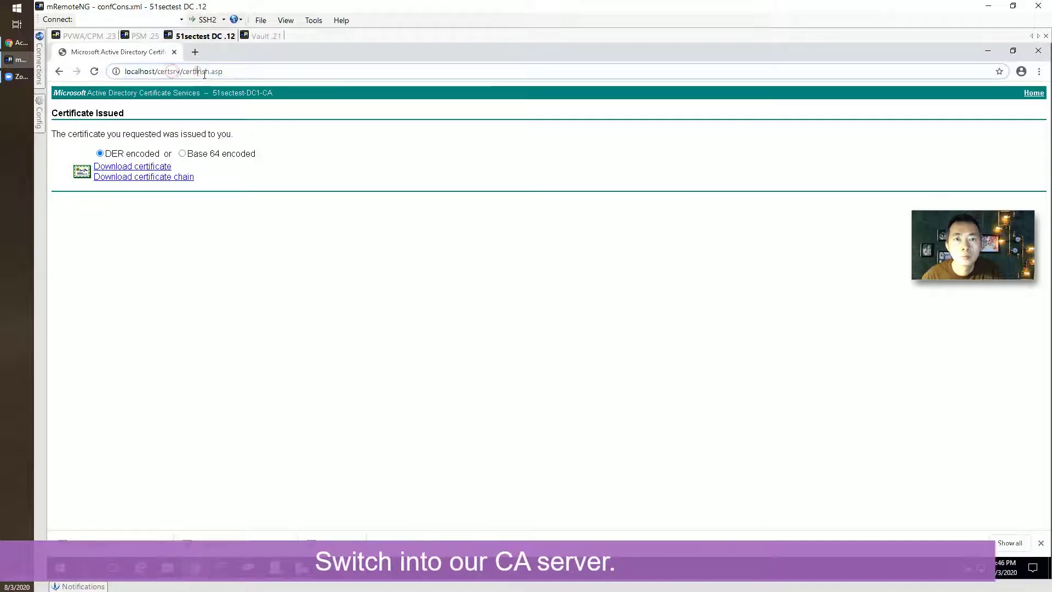
pyautogui.hotkey('shift', 'End')
pyautogui.press('BackSpace')
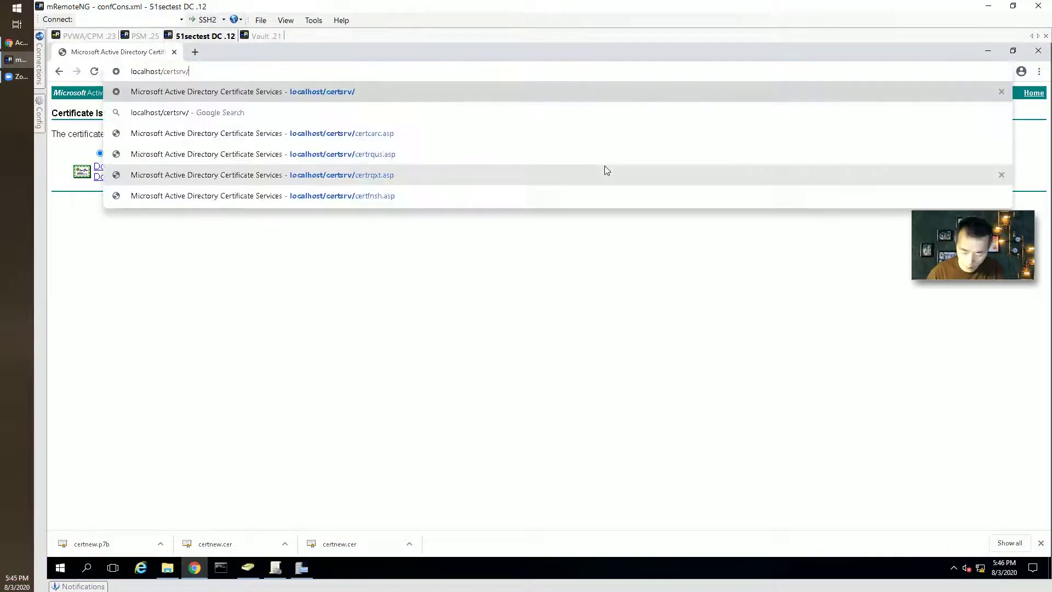
pyautogui.press('Return')
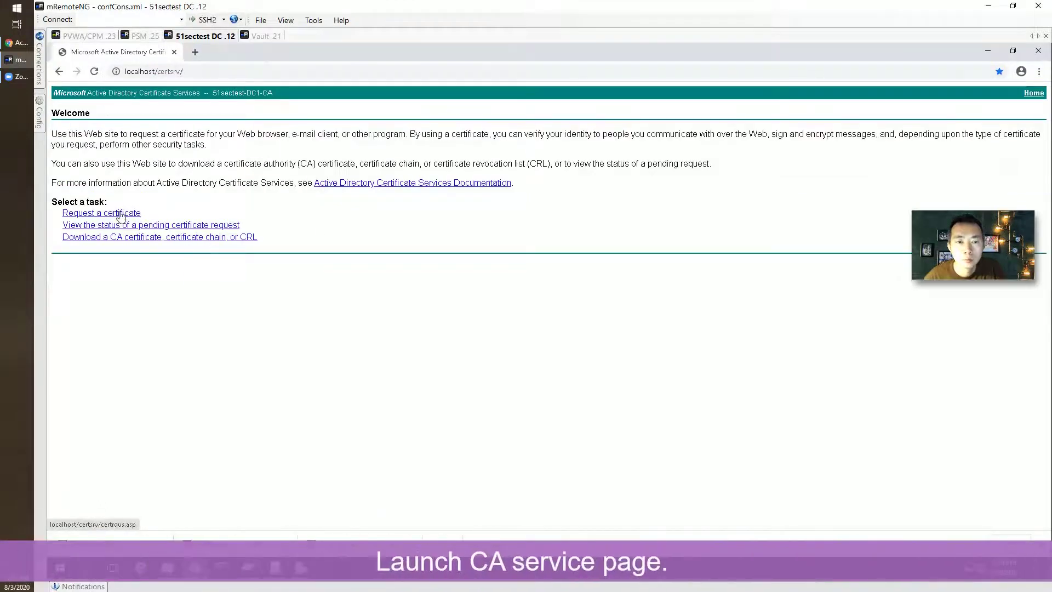
pyautogui.click(141, 209)
pyautogui.click(172, 165)
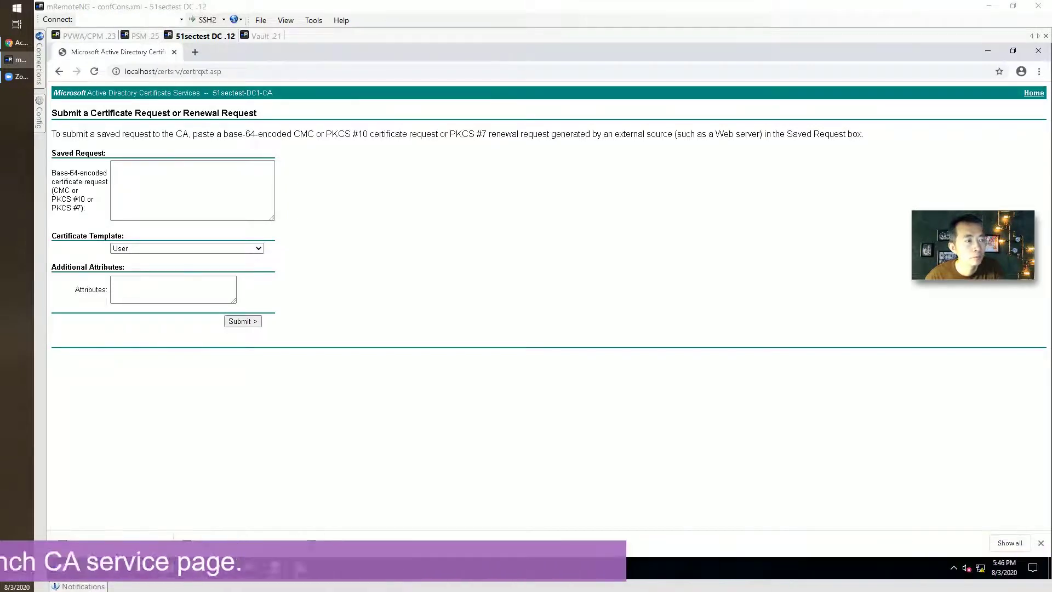
# Step: Paste the saved request, choose the Web Server template, and submit it to the CA
pyautogui.click(163, 184)
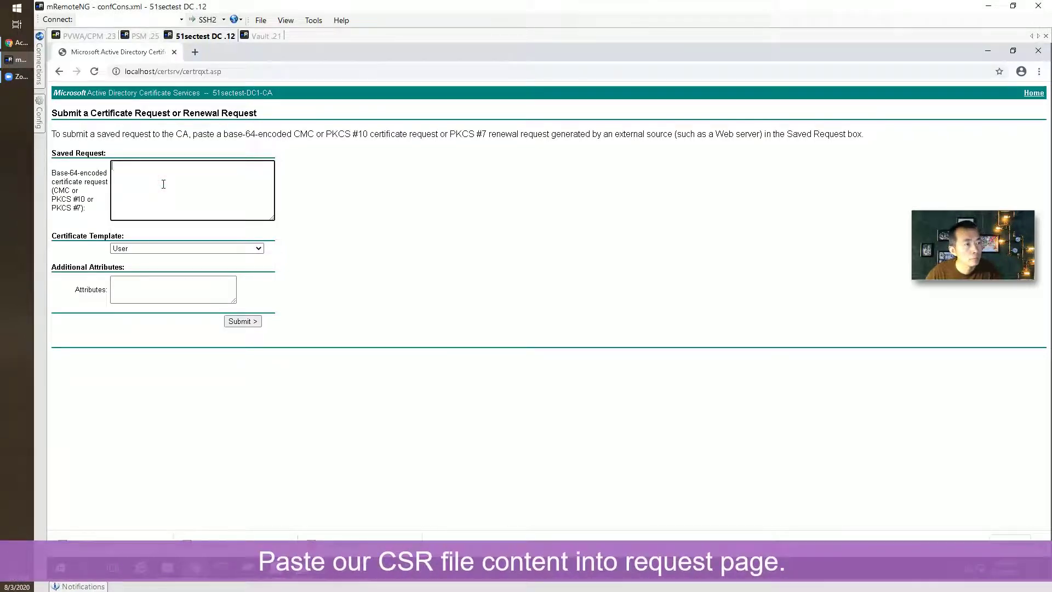
pyautogui.hotkey('ctrl', 'v')
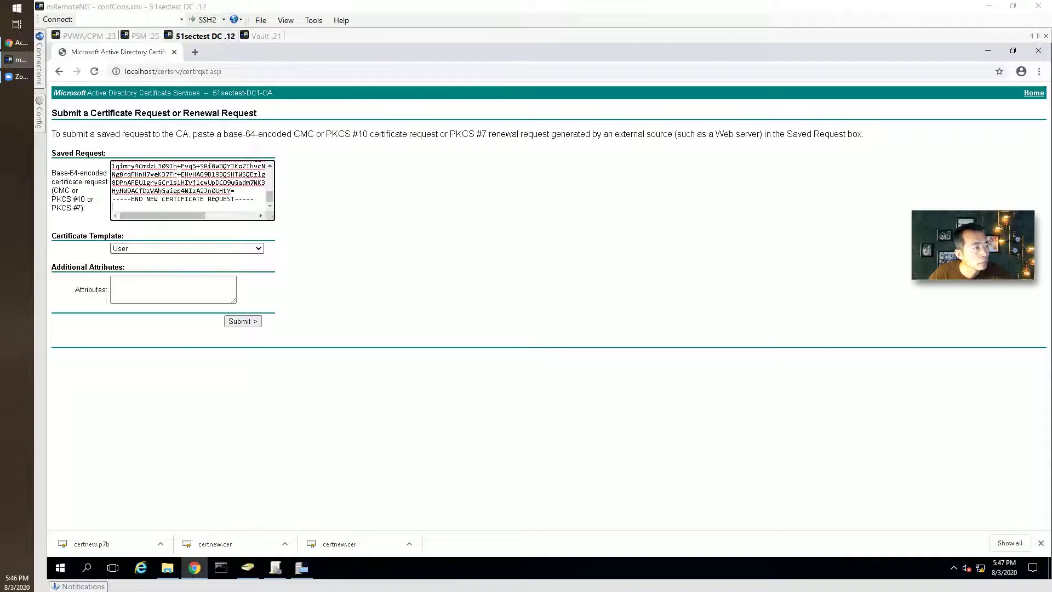
pyautogui.click(258, 248)
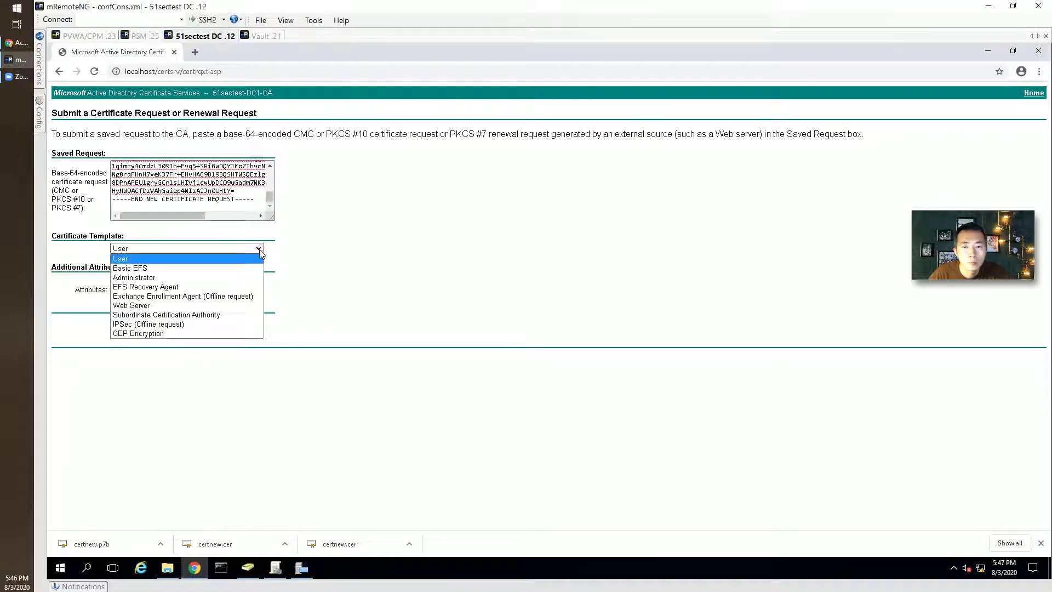
pyautogui.click(189, 305)
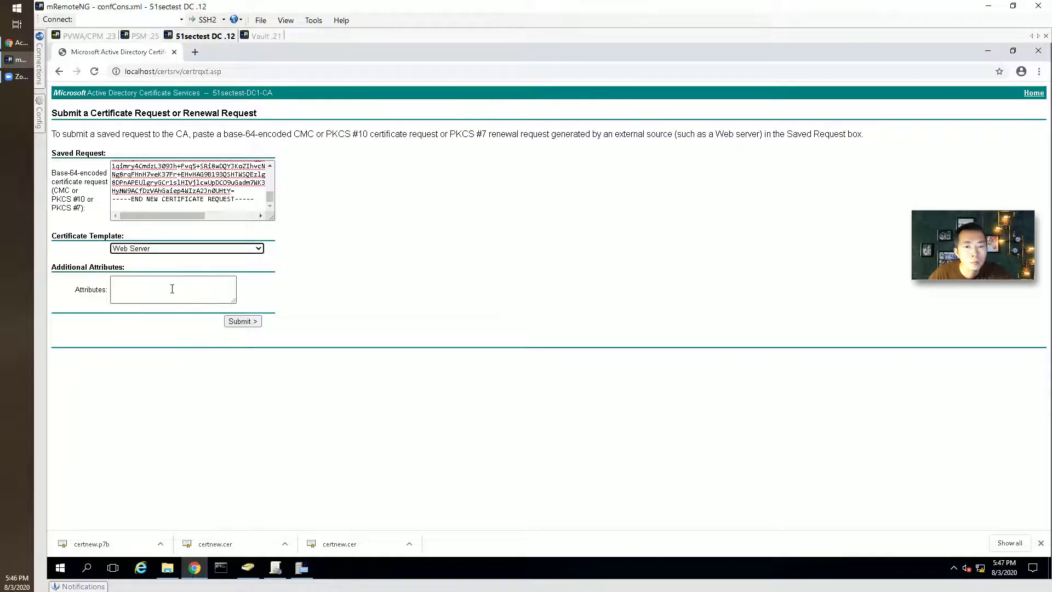
pyautogui.click(237, 320)
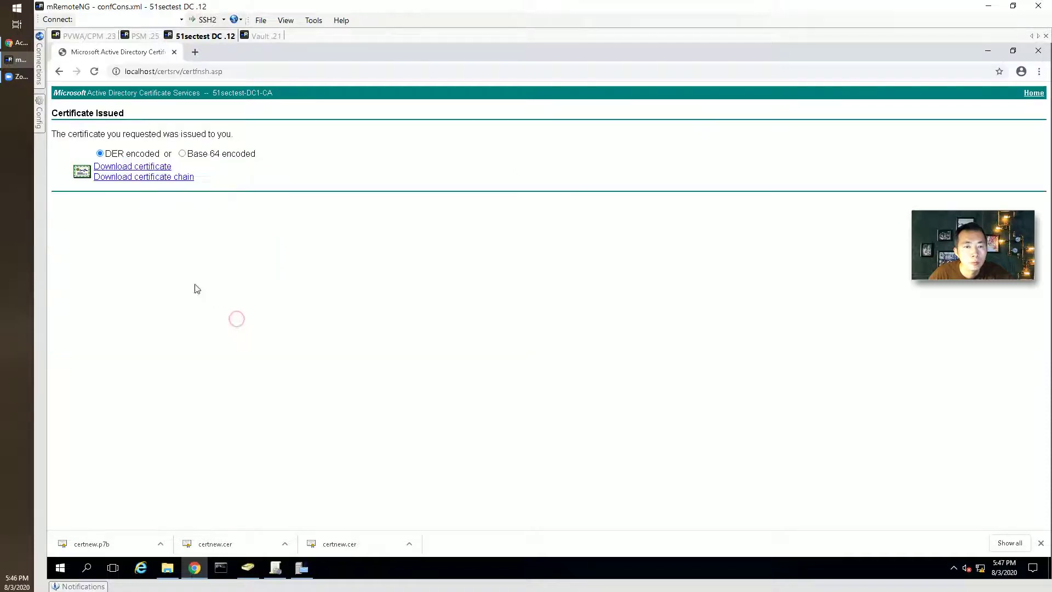
# Step: Download the issued certificate in Base 64 and show it in Downloads
pyautogui.click(182, 154)
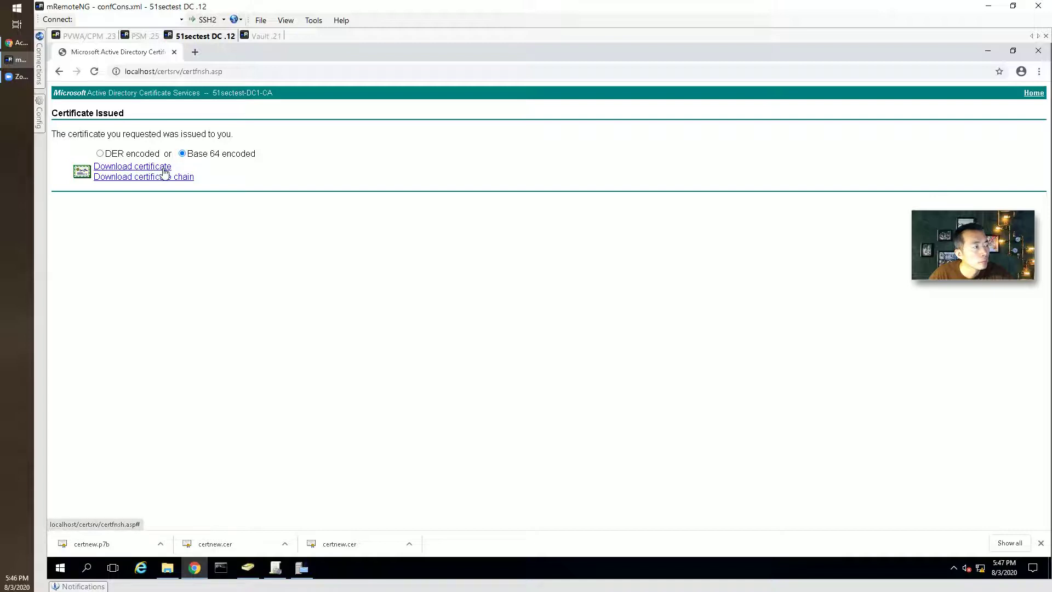
pyautogui.click(164, 167)
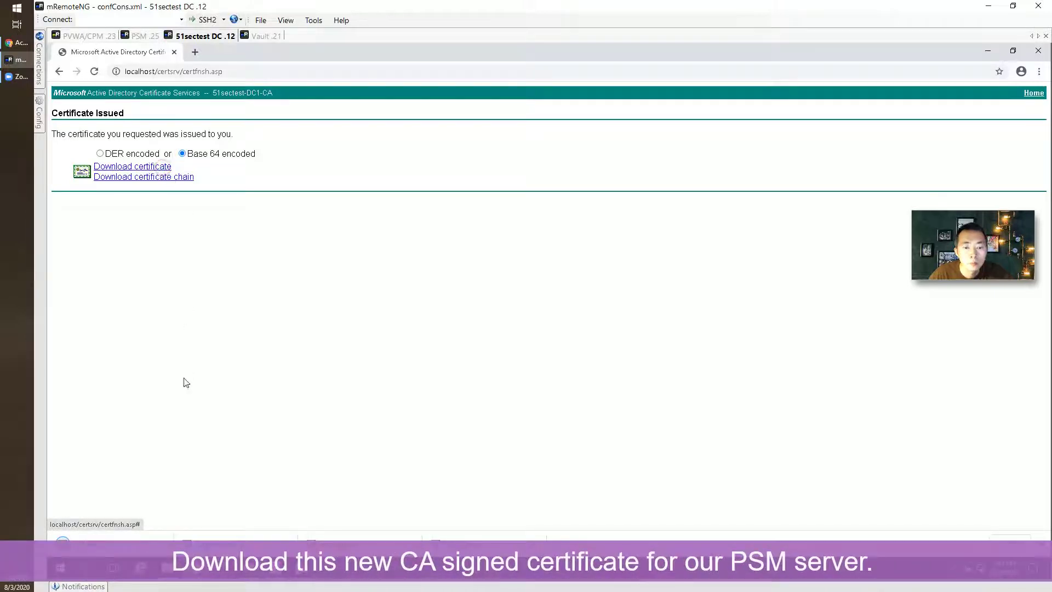
pyautogui.rightClick(176, 536)
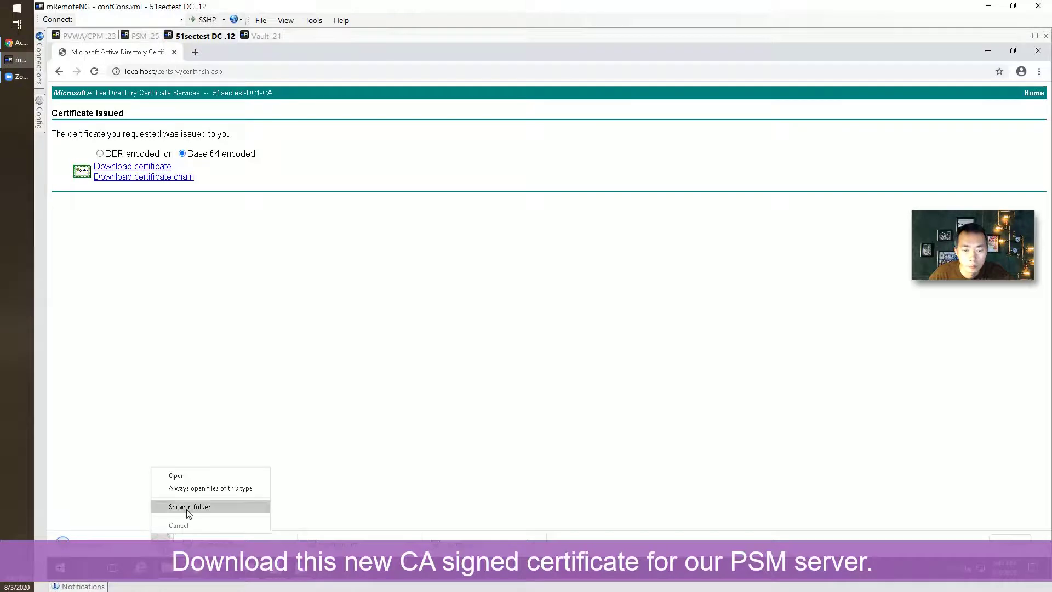
pyautogui.click(187, 510)
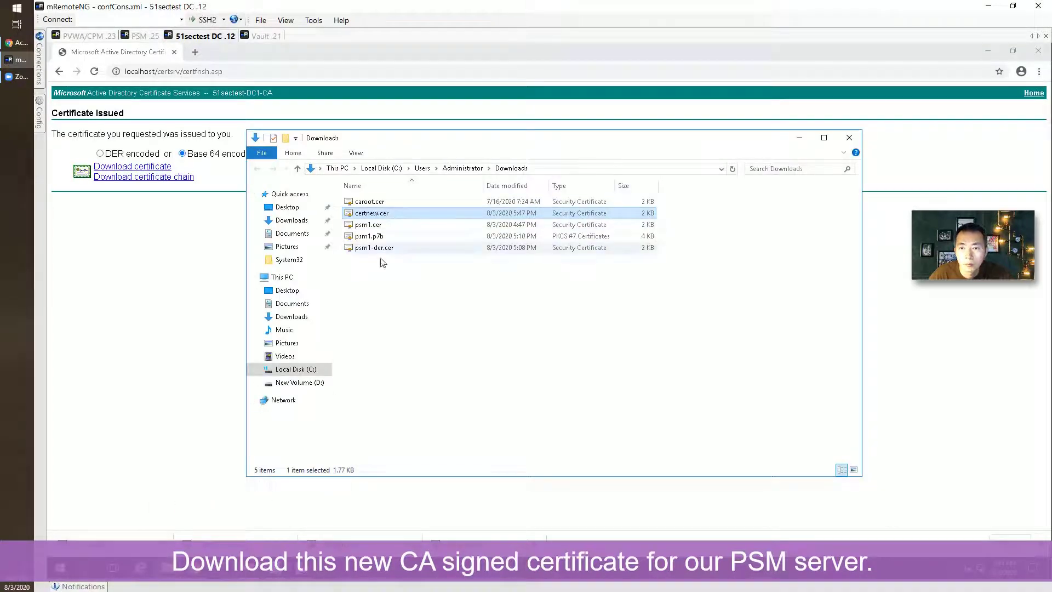
# Step: Permanently delete the three old psm1 certificate files
pyautogui.moveTo(390, 273); pyautogui.dragTo(372, 229)
pyautogui.hotkey('shift', 'Delete')
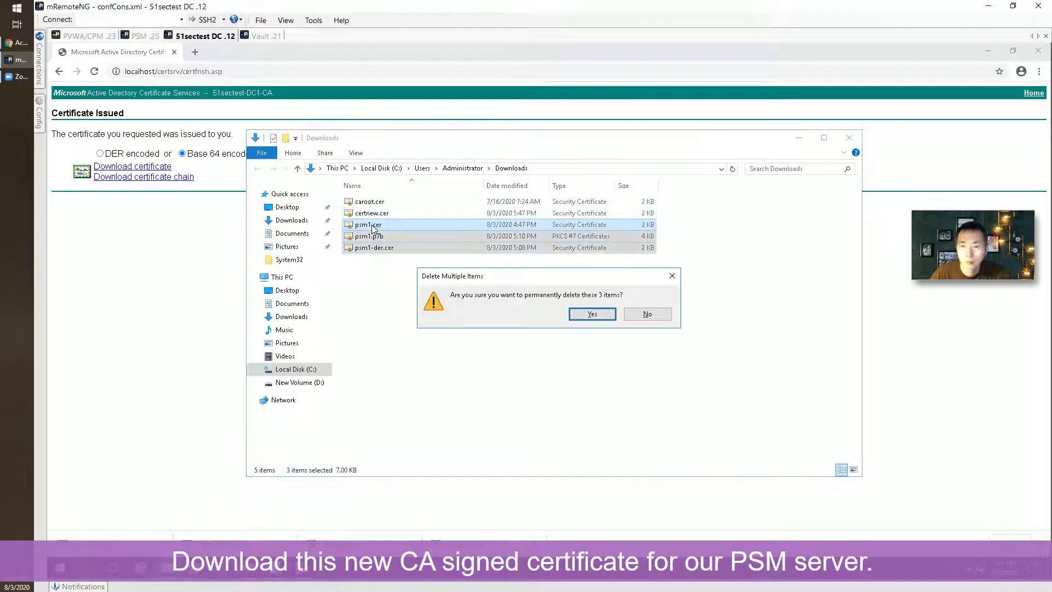
pyautogui.press('Return')
# Step: Rename certnew.cer to psm1.cer and copy it for transfer
pyautogui.click(375, 213)
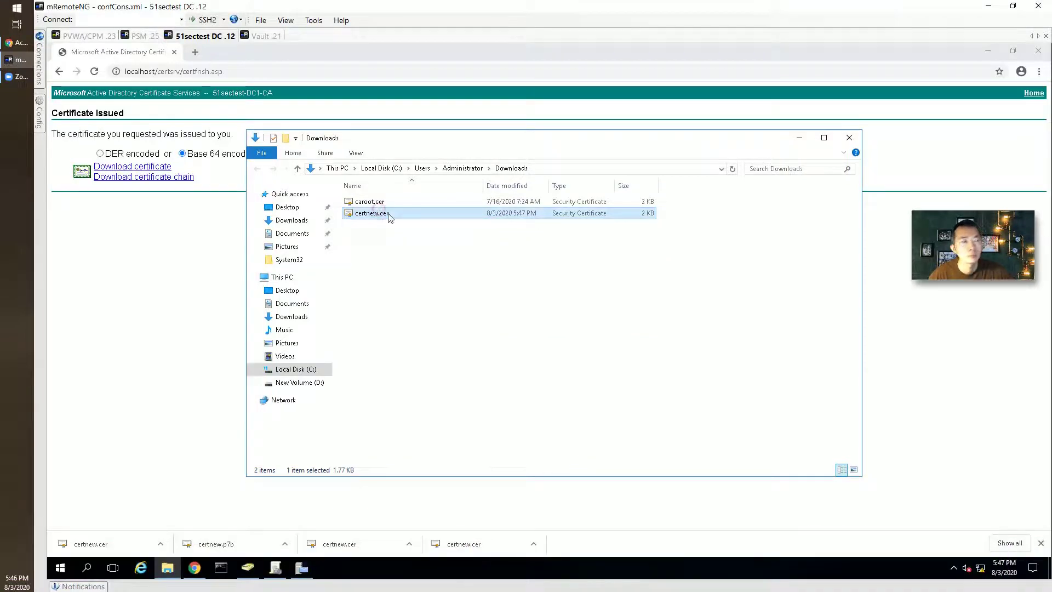
pyautogui.click(389, 216)
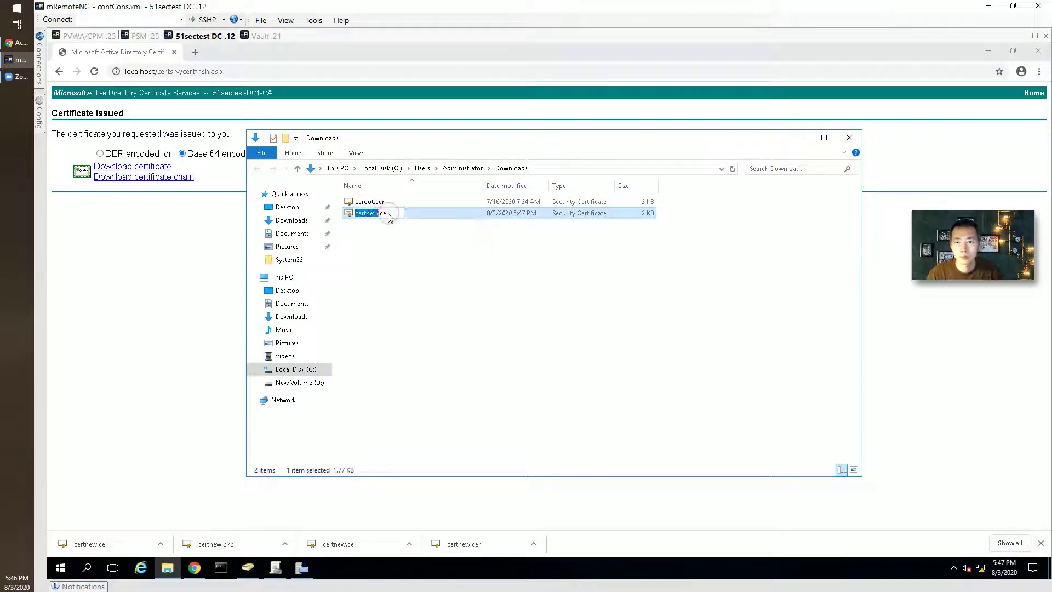
pyautogui.write('psm1')
pyautogui.press('Return')
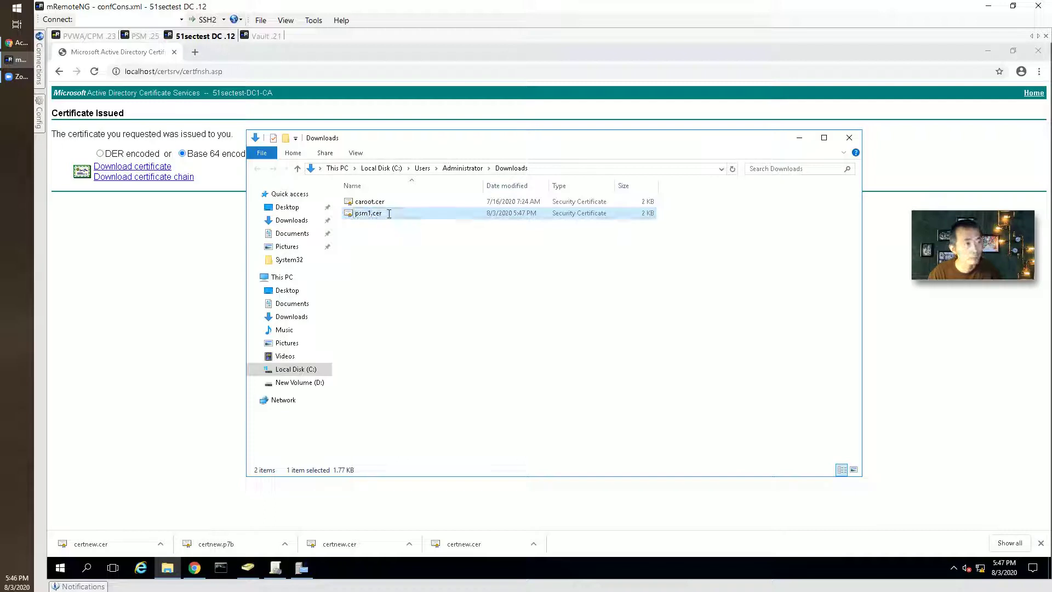
pyautogui.rightClick(389, 214)
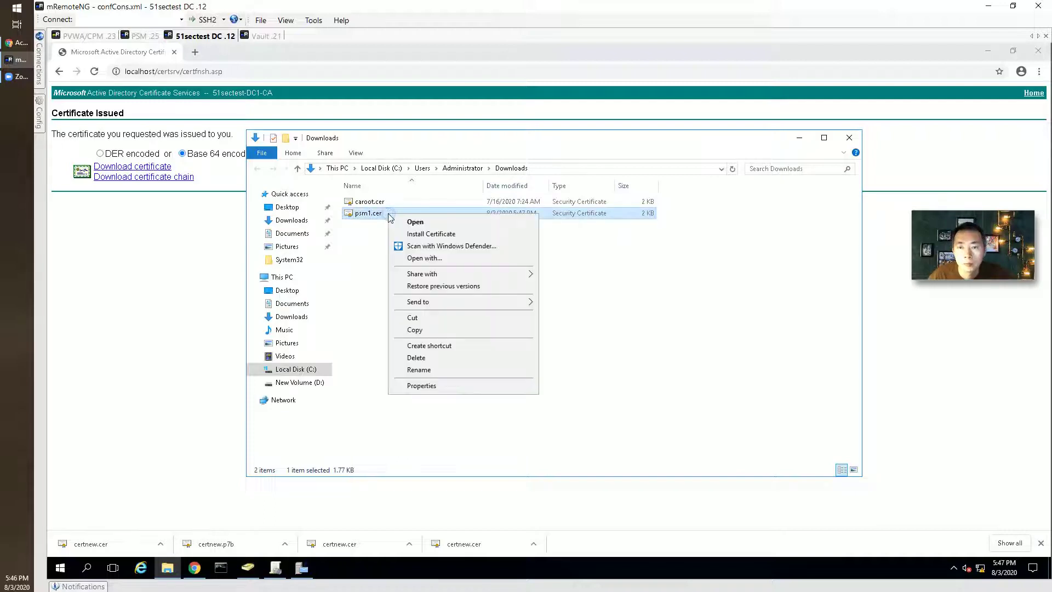
pyautogui.click(436, 332)
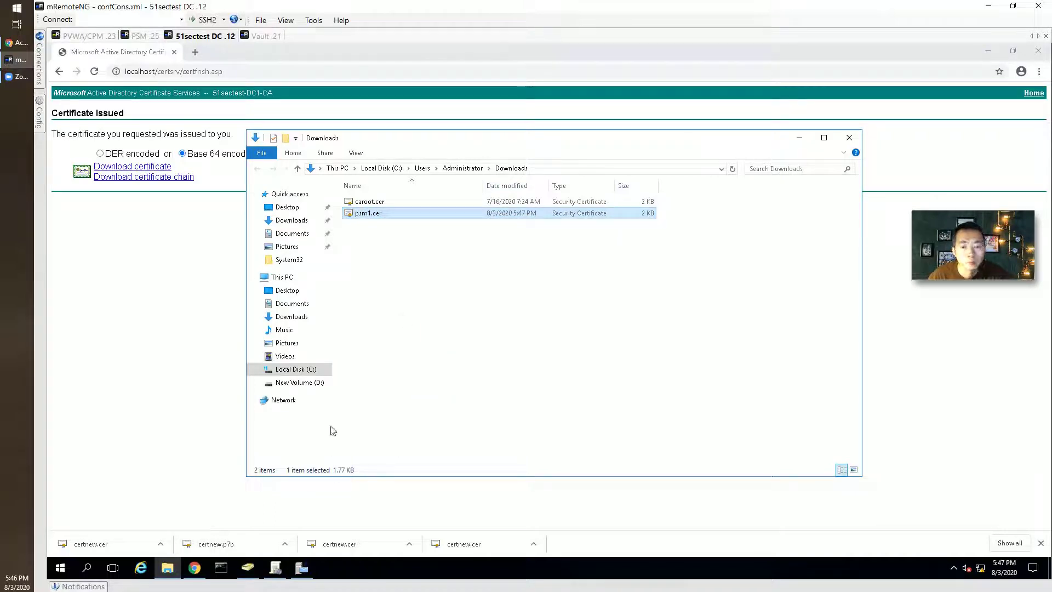
# Step: Paste psm1.cer onto the PSM server's desktop and open its certificate details
pyautogui.click(145, 37)
pyautogui.rightClick(160, 87)
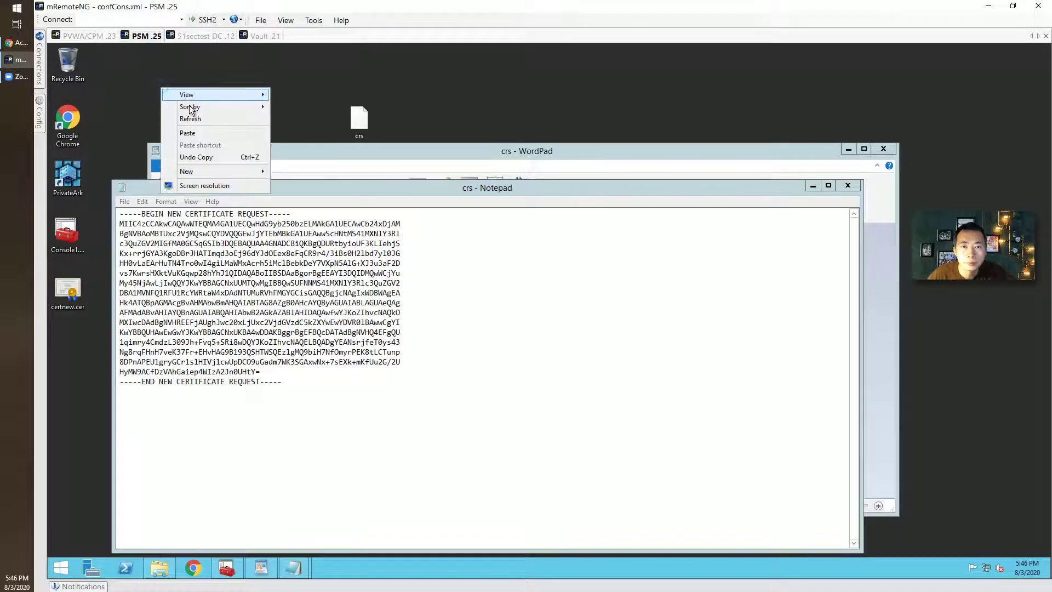
pyautogui.click(200, 133)
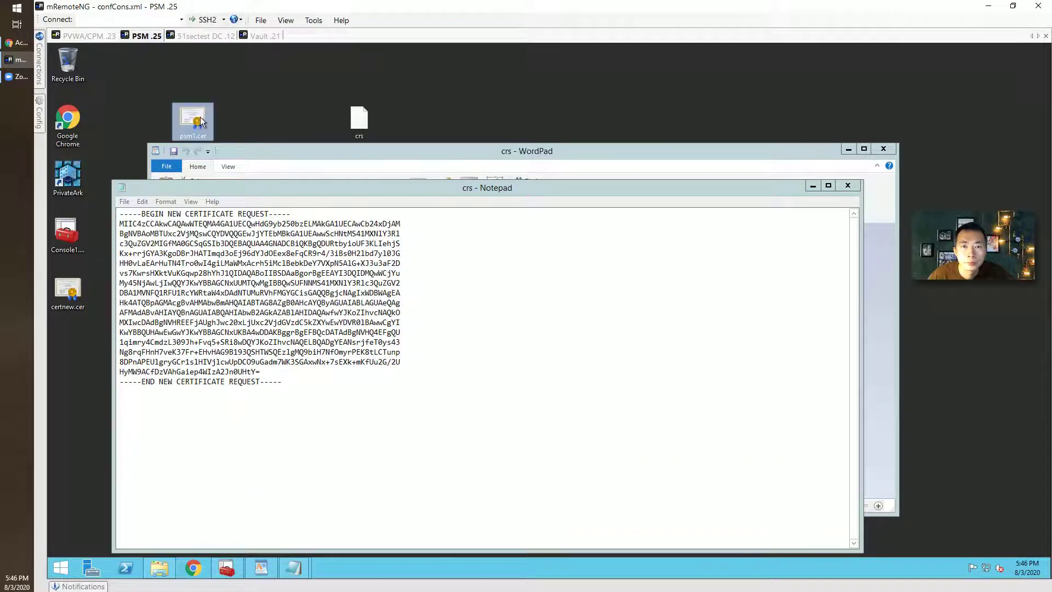
pyautogui.doubleClick(200, 120)
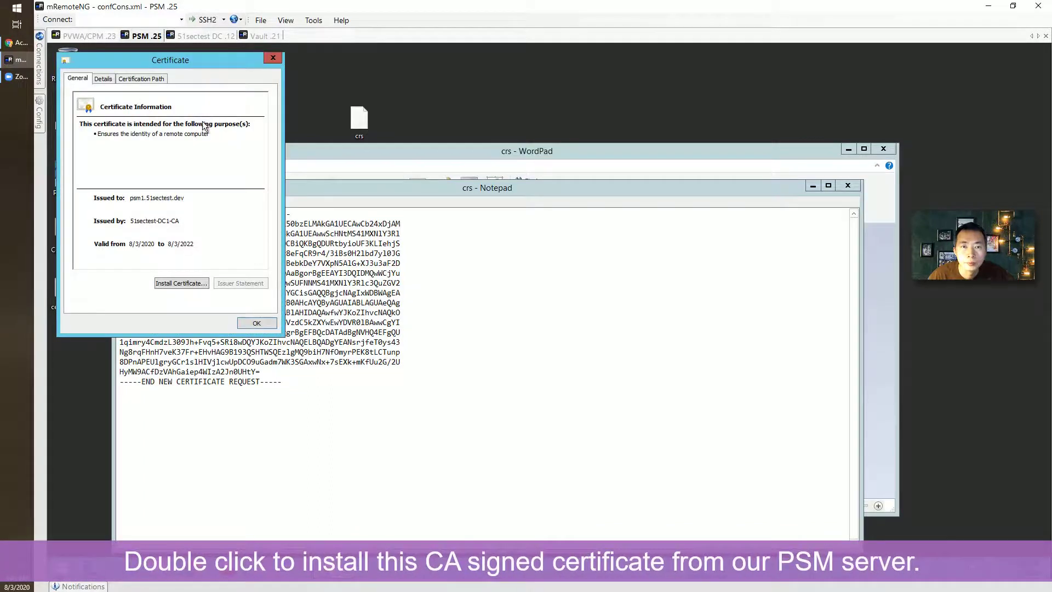
# Step: Install psm1.cer for the Local Machine into the Personal certificate store
pyautogui.click(181, 282)
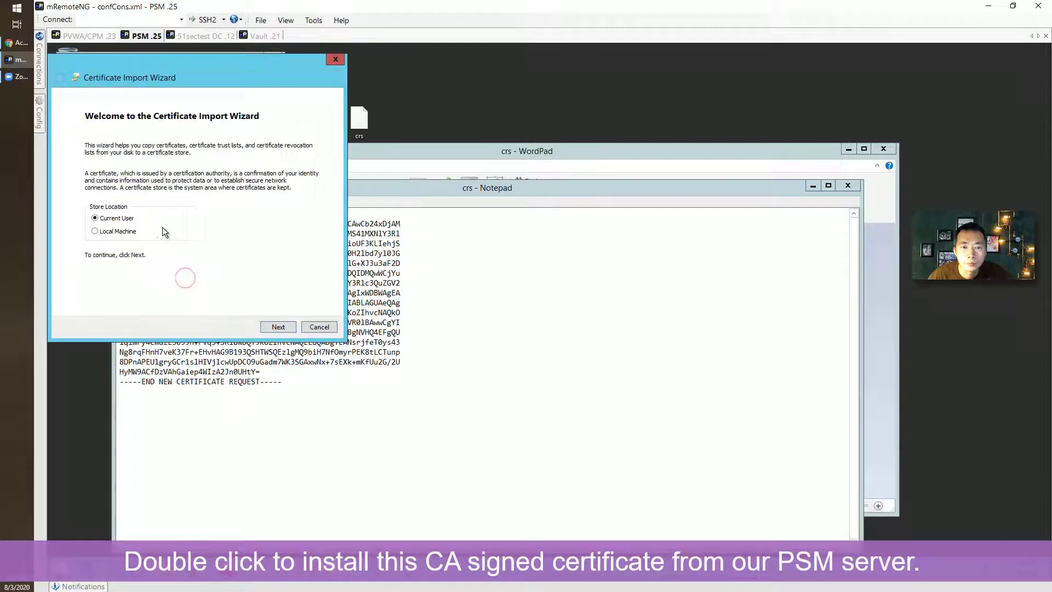
pyautogui.click(126, 232)
pyautogui.click(274, 326)
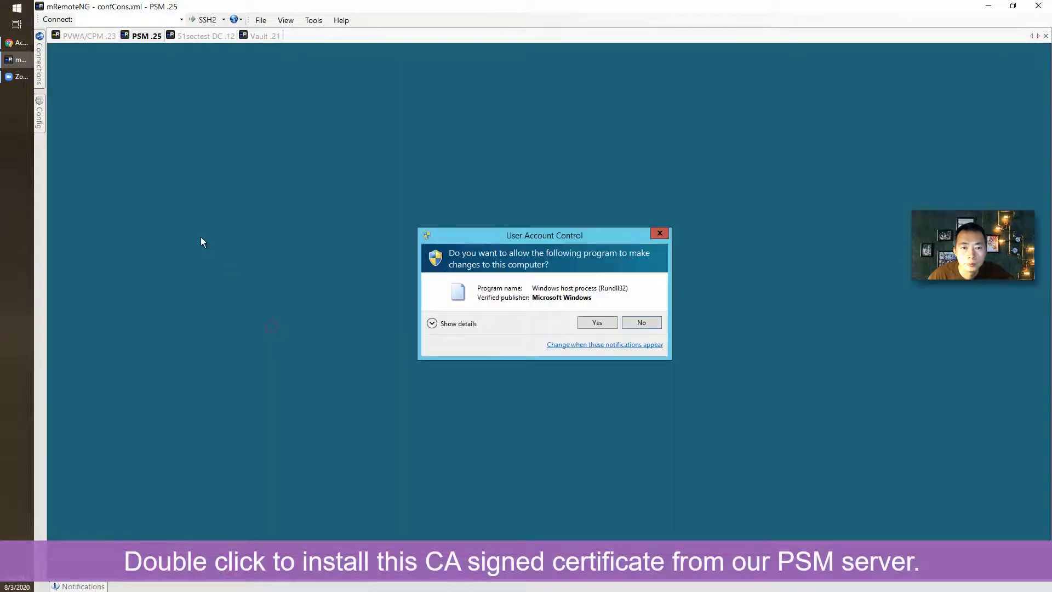
pyautogui.click(598, 323)
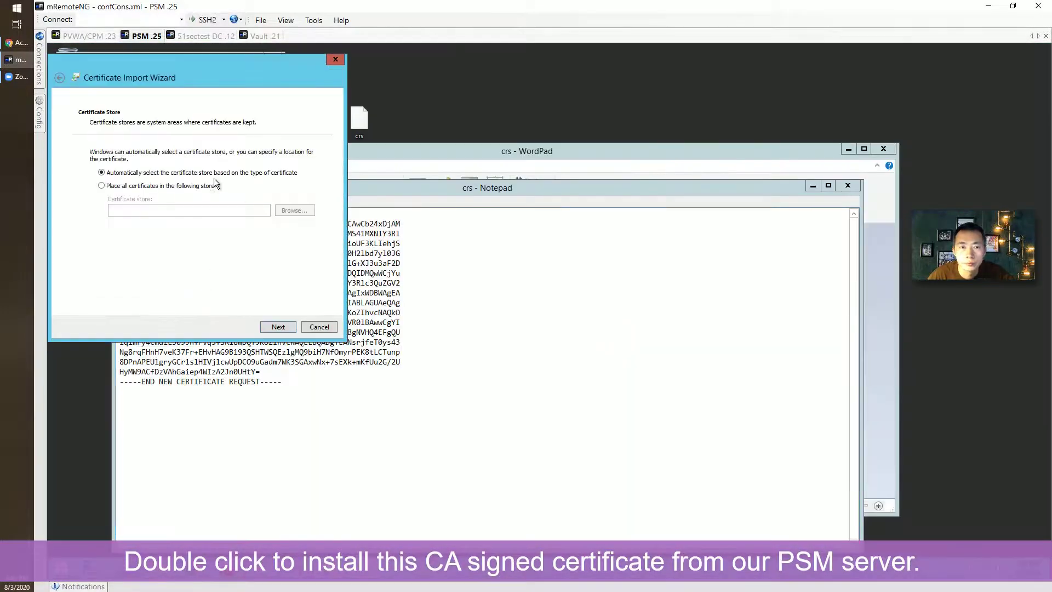
pyautogui.click(195, 186)
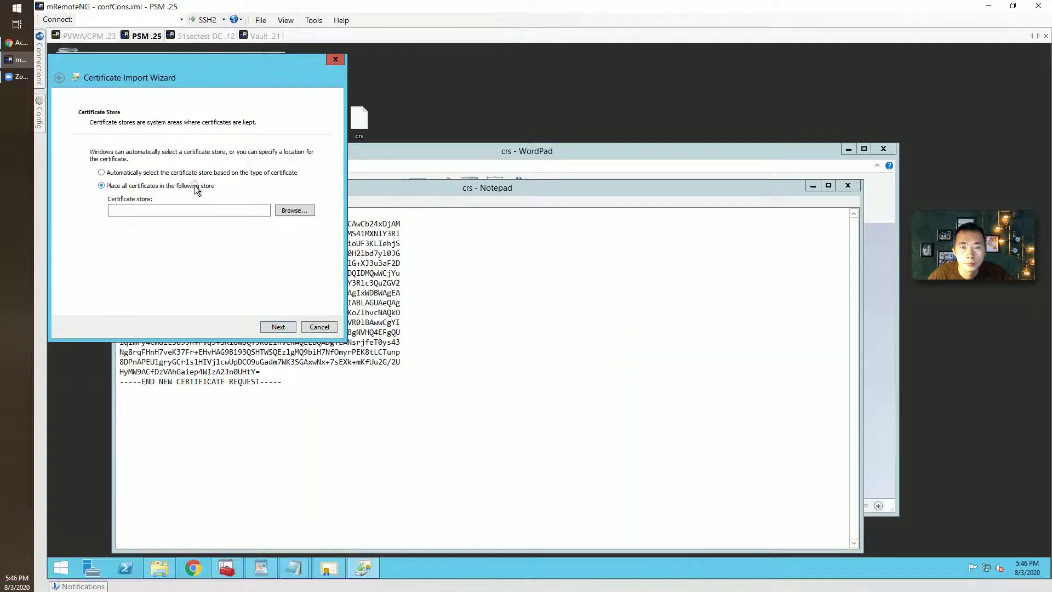
pyautogui.click(290, 210)
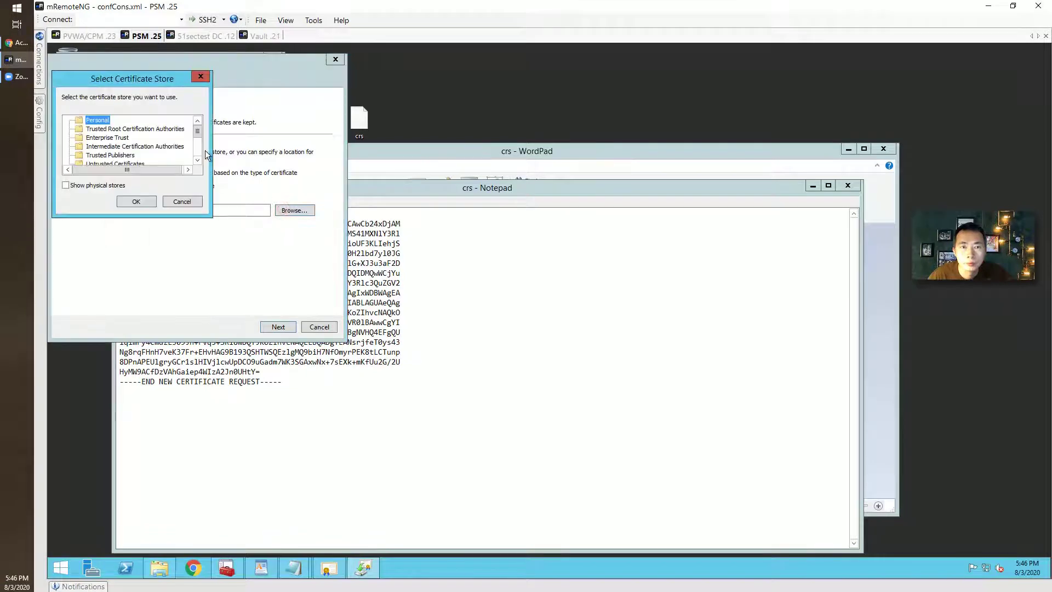
pyautogui.click(138, 201)
pyautogui.click(275, 326)
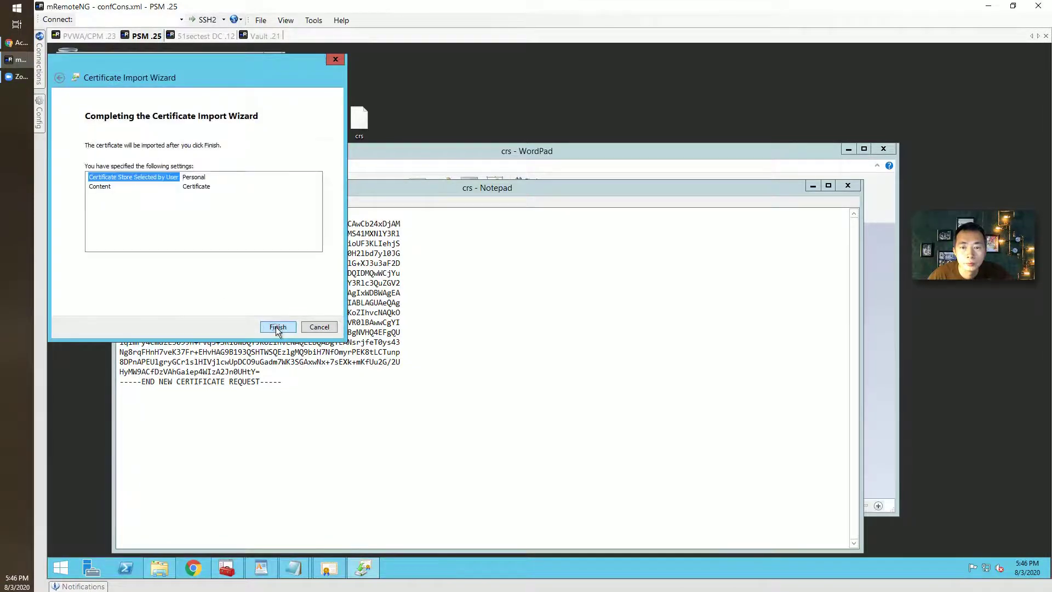
pyautogui.click(277, 326)
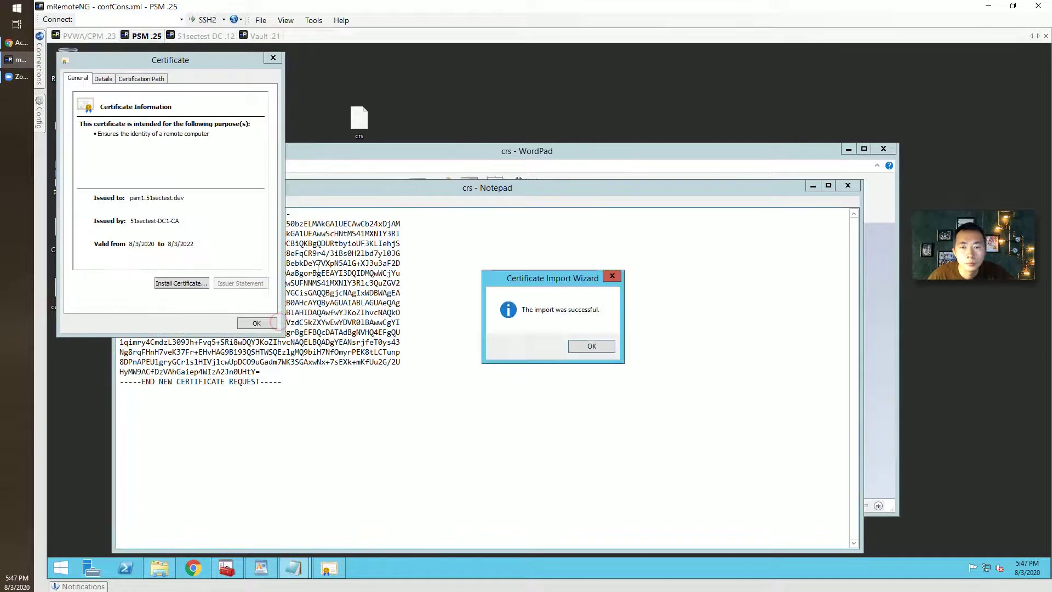
pyautogui.click(588, 349)
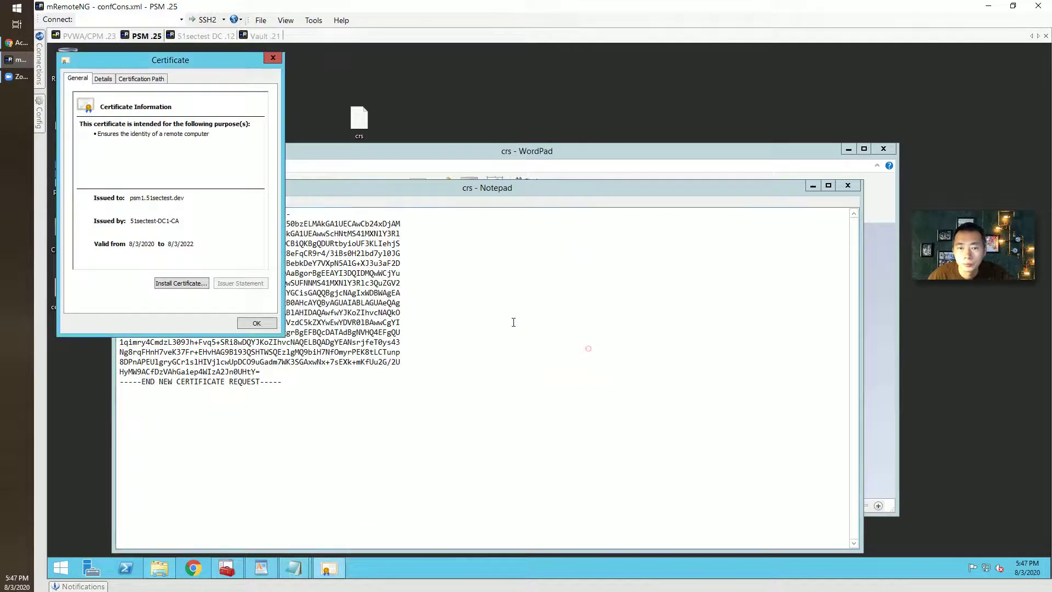
pyautogui.click(257, 323)
# Step: Close the WordPad document and the crs Notepad window
pyautogui.click(868, 167)
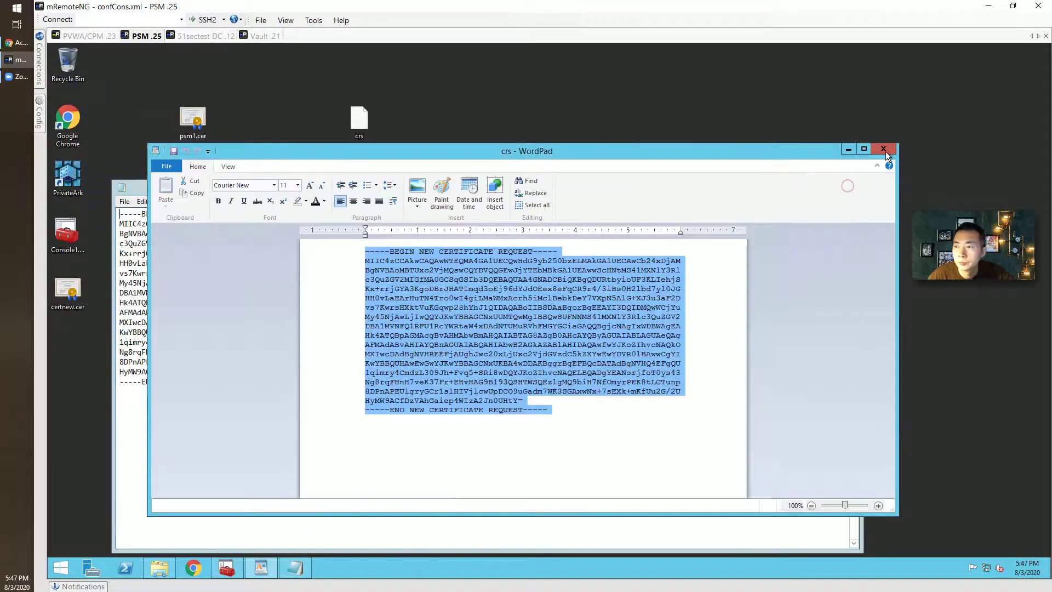
pyautogui.click(885, 149)
pyautogui.click(849, 187)
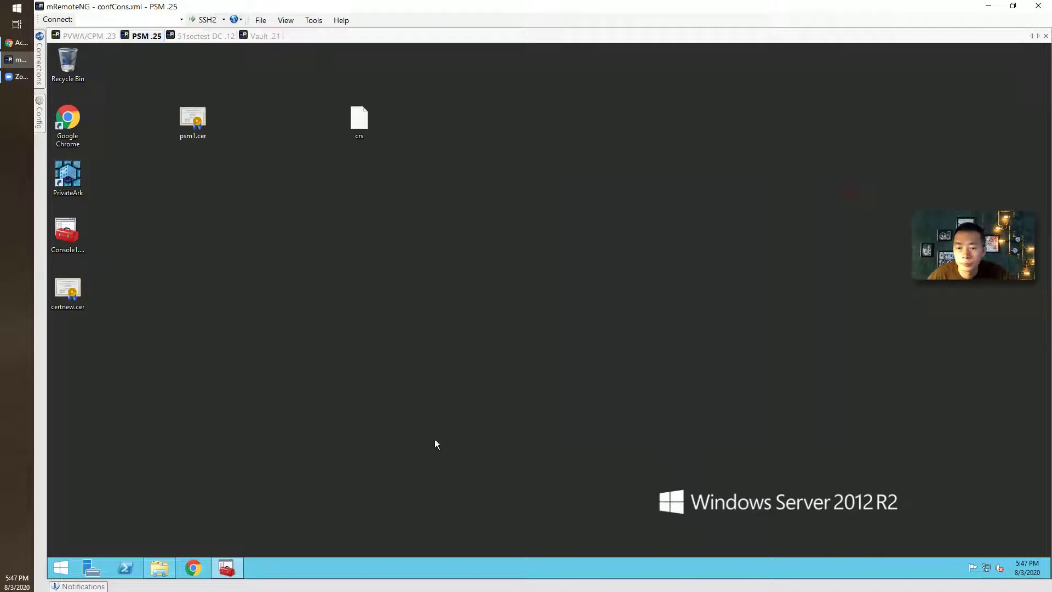
# Step: Refresh Personal > Certificates in Console1 and select the new psm1.51sectest.dev certificate
pyautogui.click(238, 561)
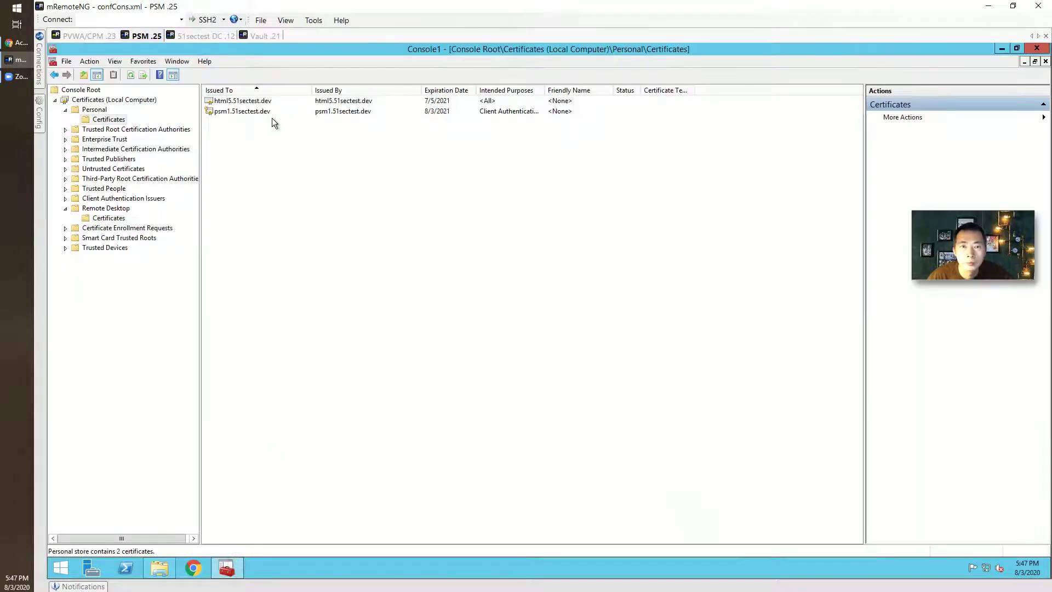
pyautogui.click(94, 108)
pyautogui.click(109, 118)
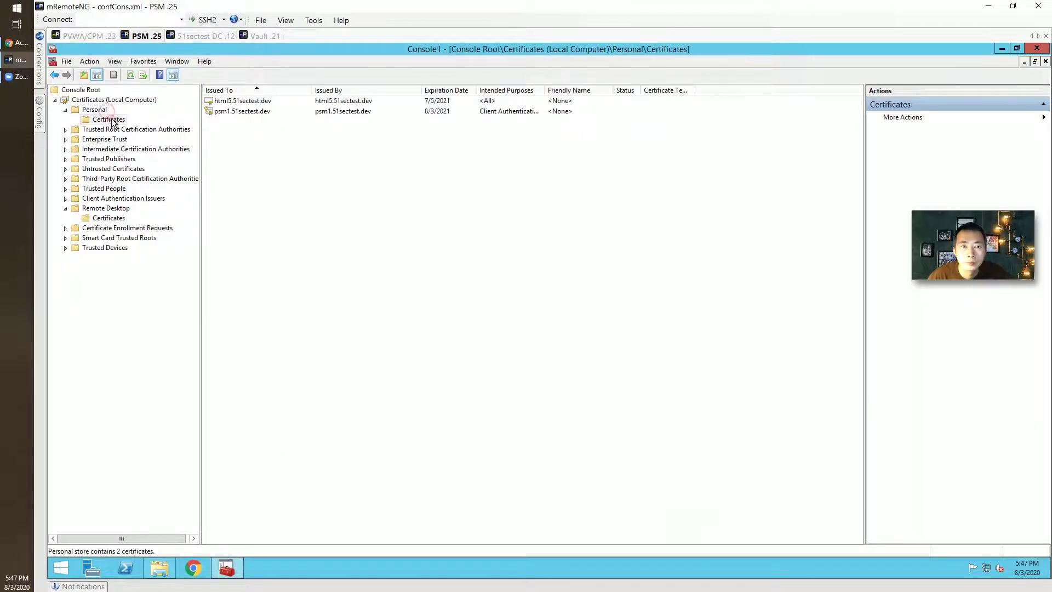
pyautogui.rightClick(225, 130)
pyautogui.click(259, 153)
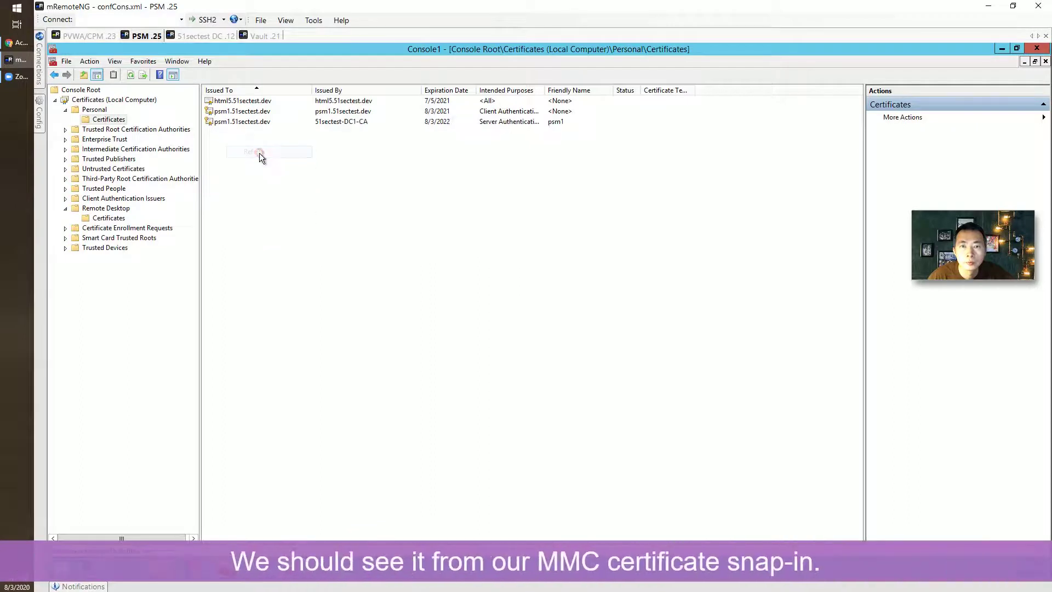
pyautogui.click(261, 123)
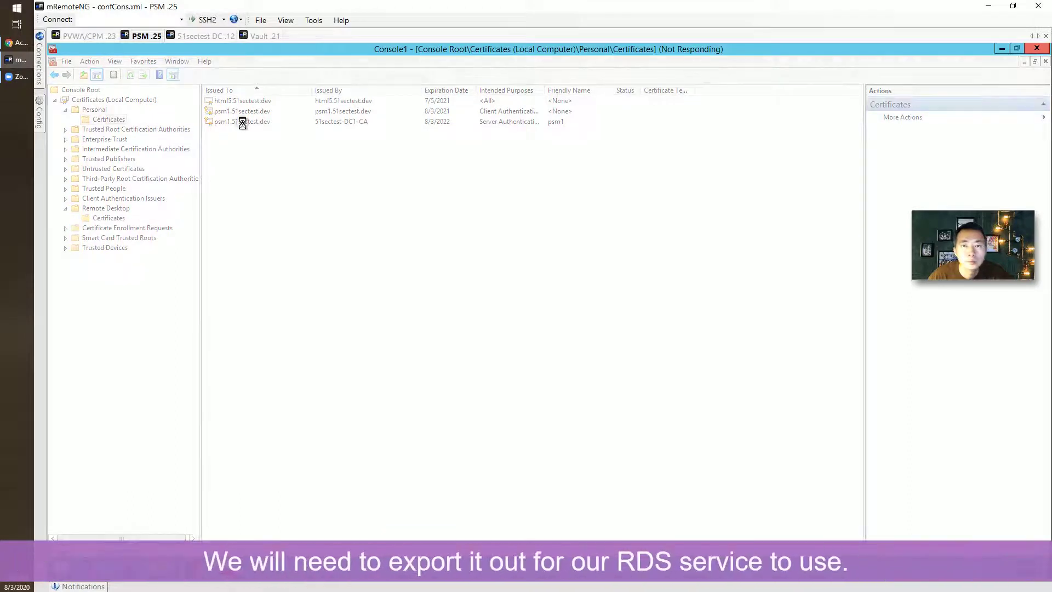
# Step: Start exporting the psm1 certificate with its private key as PFX with full certification path
pyautogui.rightClick(242, 122)
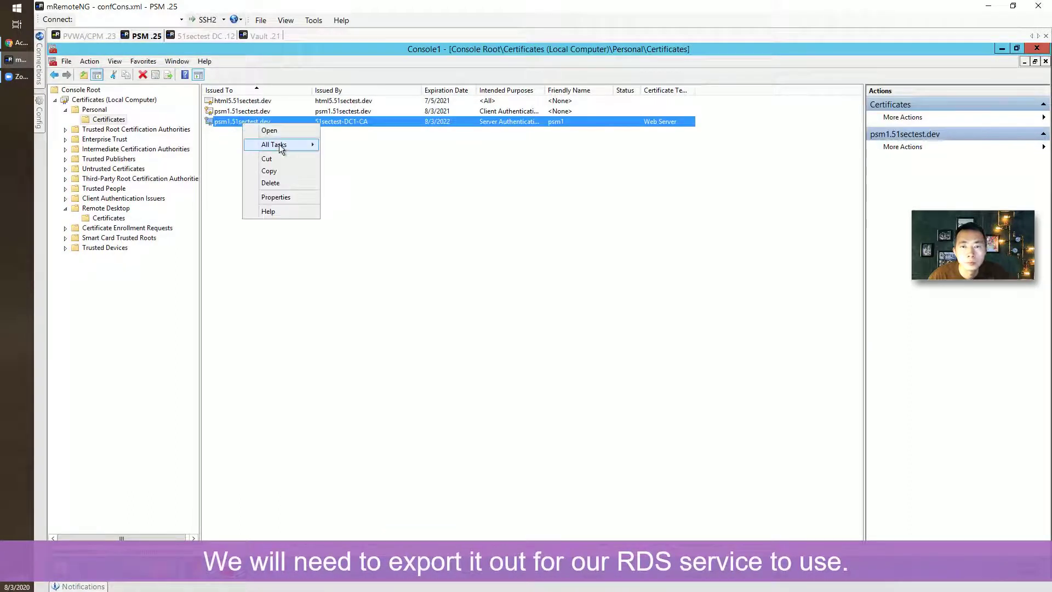
pyautogui.moveTo(282, 148)
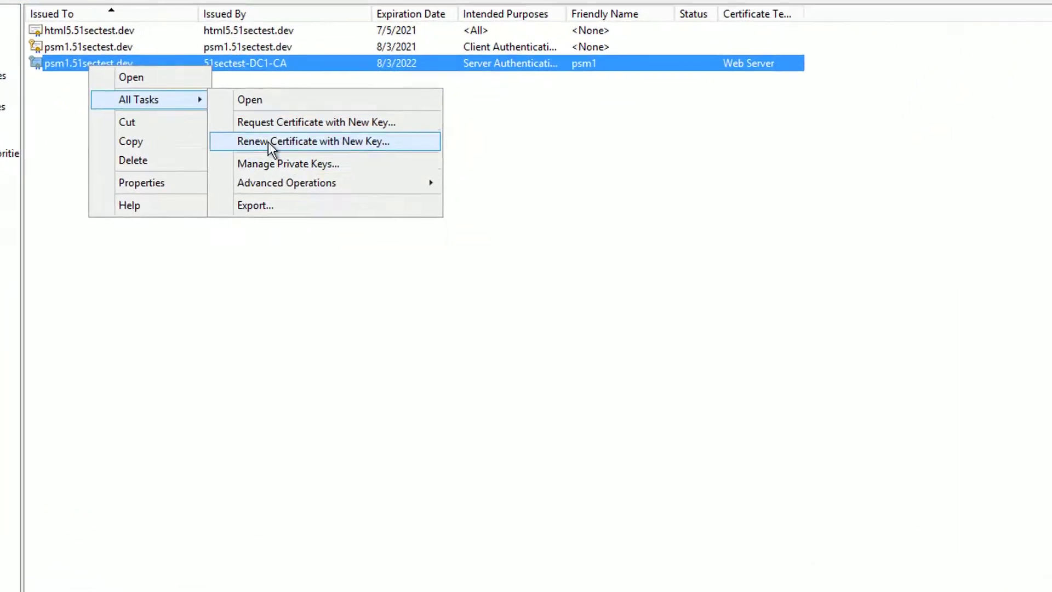
pyautogui.click(364, 187)
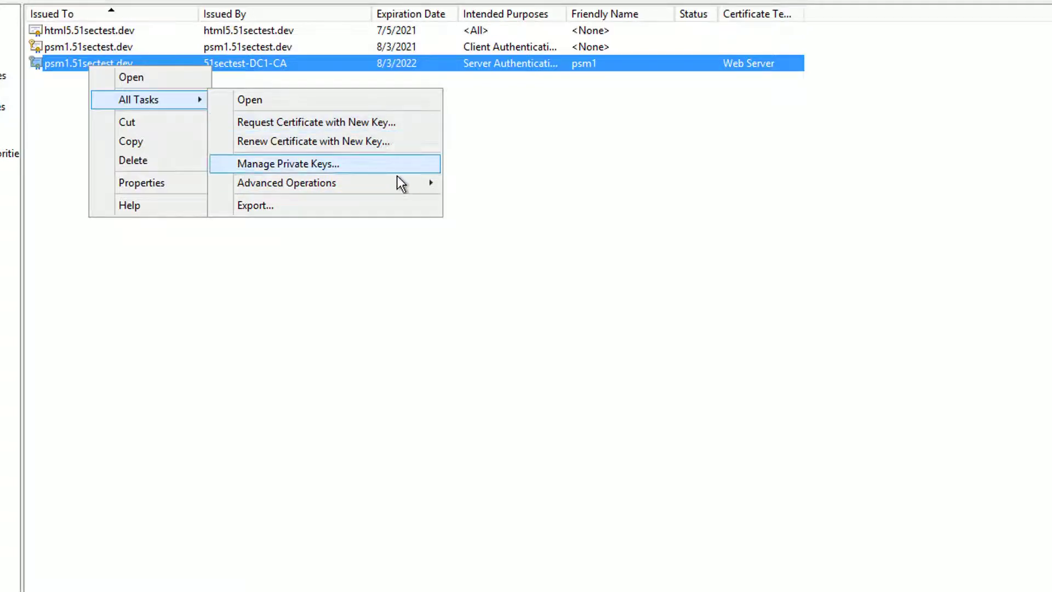
pyautogui.click(394, 205)
pyautogui.click(691, 550)
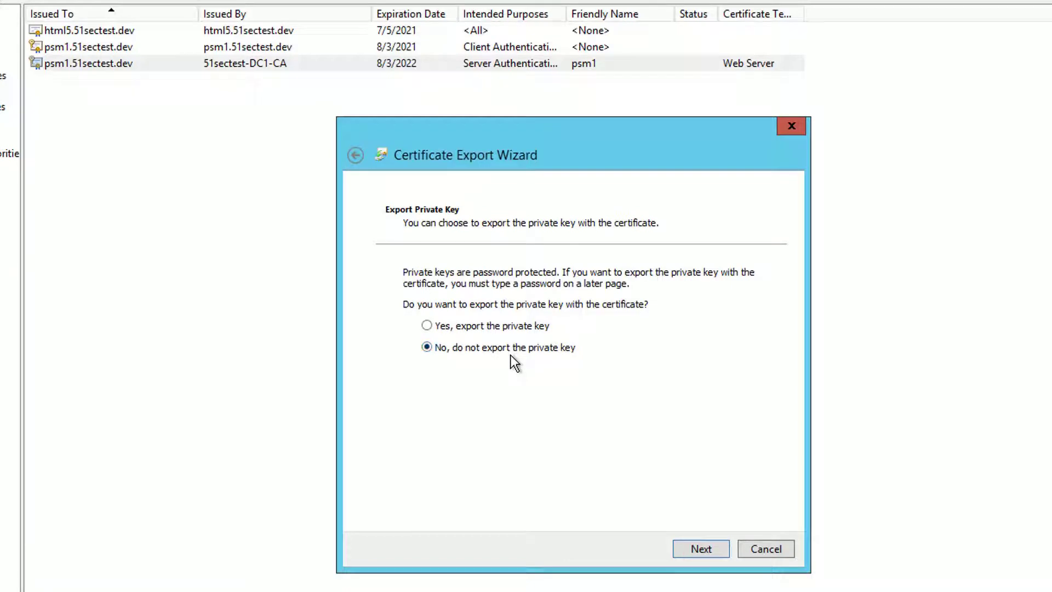
pyautogui.click(505, 326)
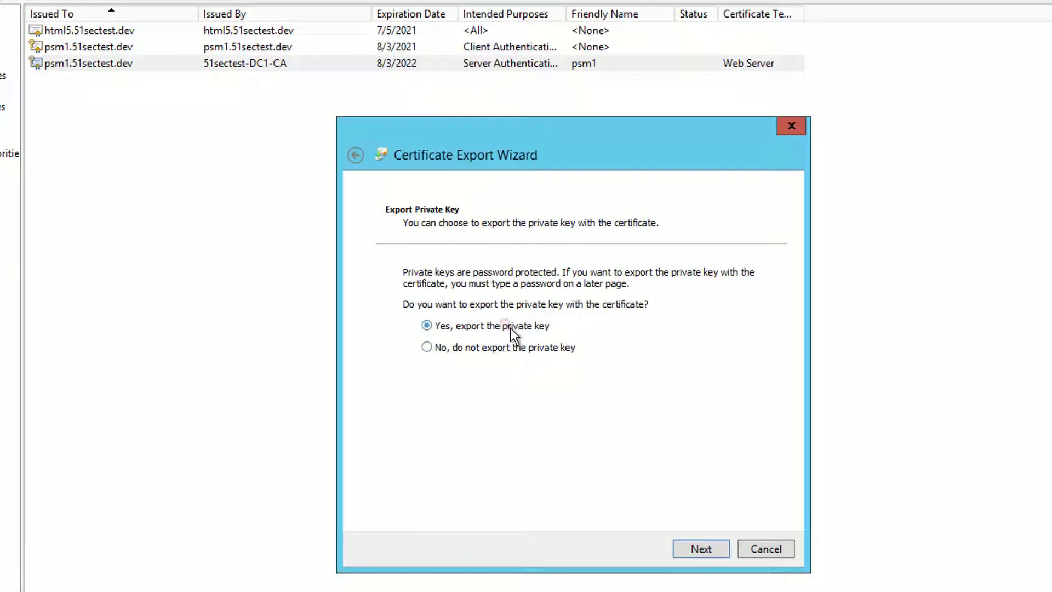
pyautogui.click(692, 550)
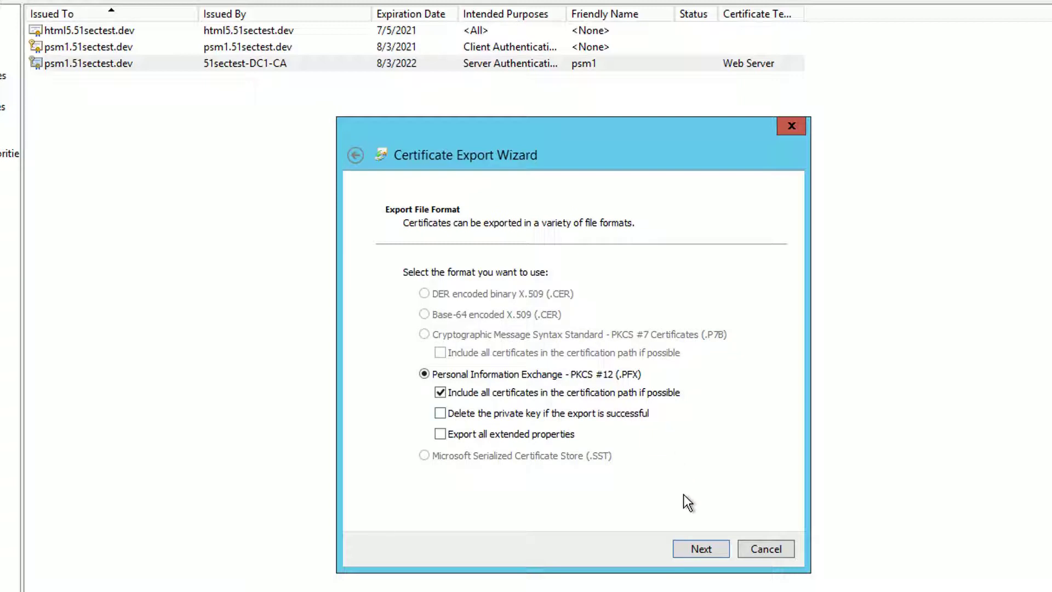
pyautogui.click(694, 542)
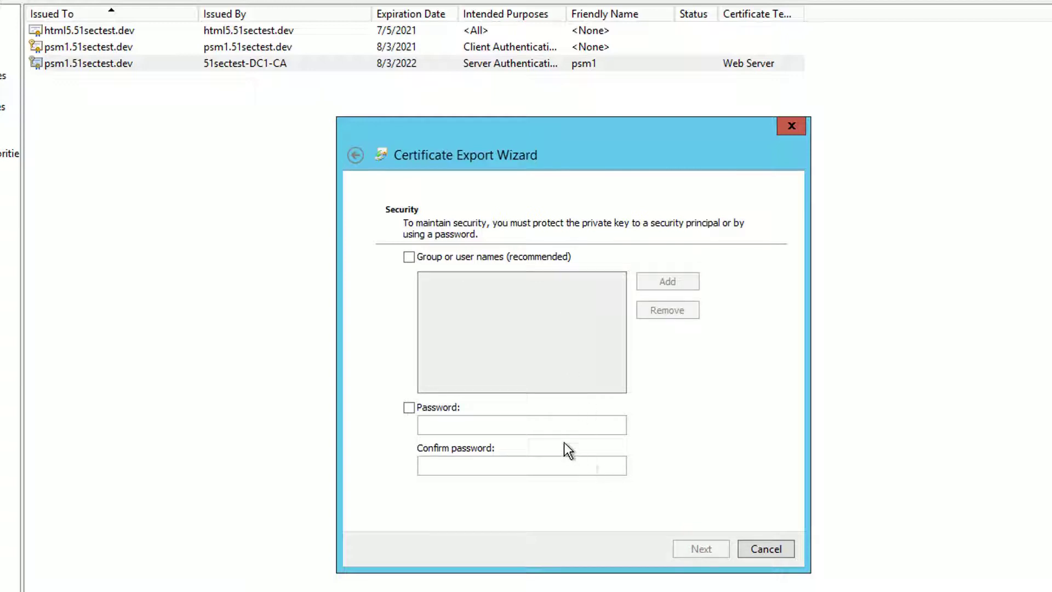
# Step: Protect the exported file with a password and confirm it
pyautogui.click(451, 406)
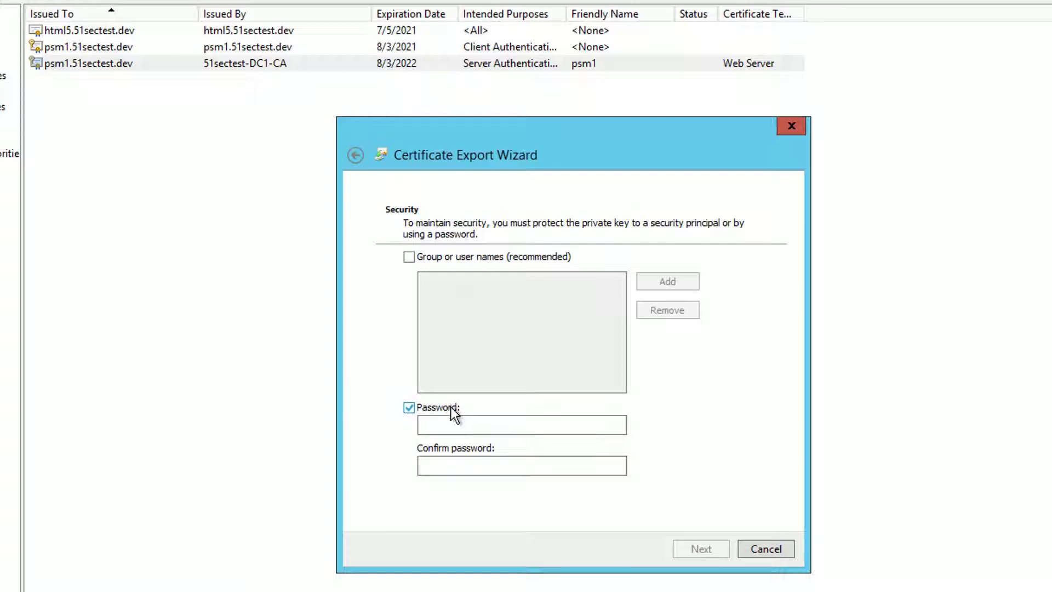
pyautogui.click(465, 423)
pyautogui.write('Pa')
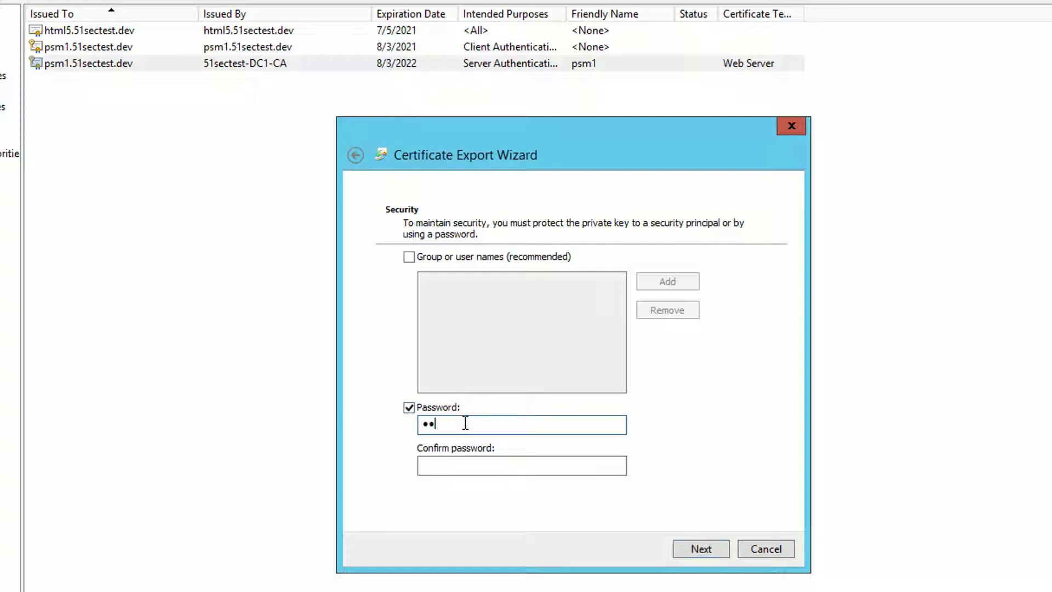
pyautogui.click(467, 460)
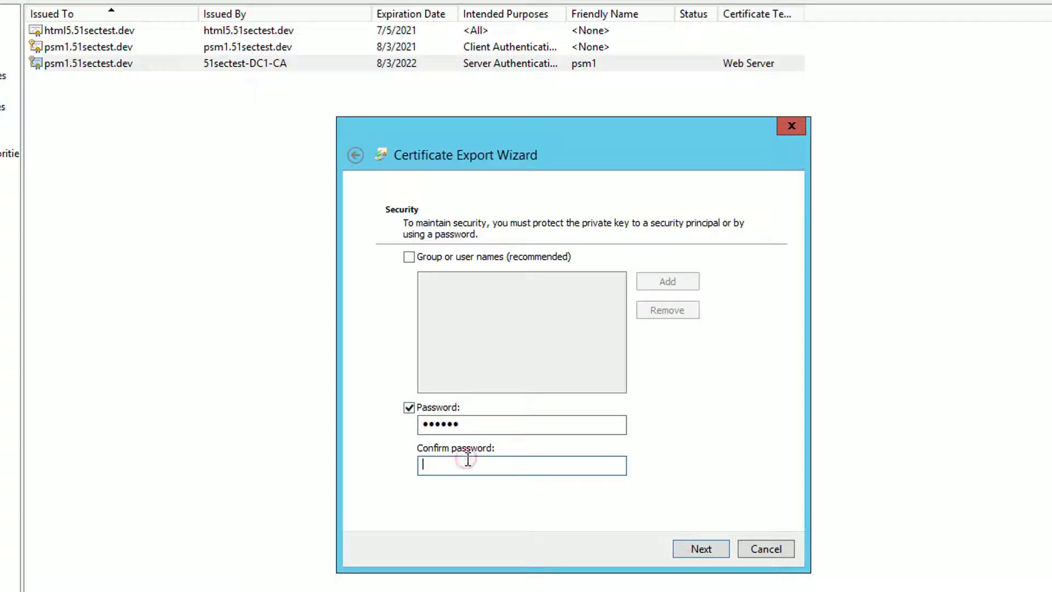
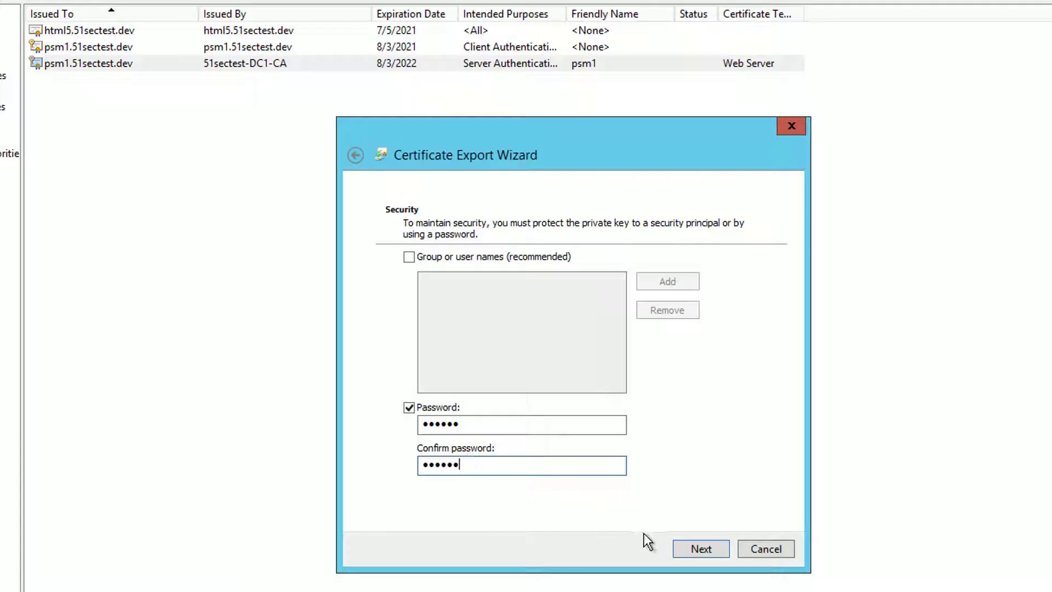
pyautogui.click(694, 545)
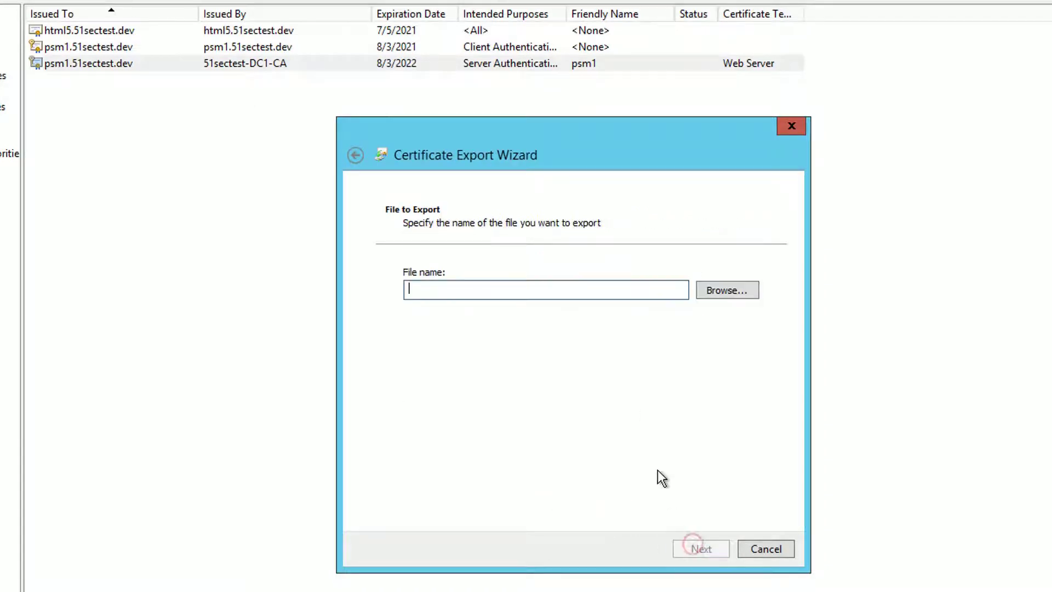
# Step: Save the export as psm1.pfx on the Desktop and finish the wizard
pyautogui.click(718, 290)
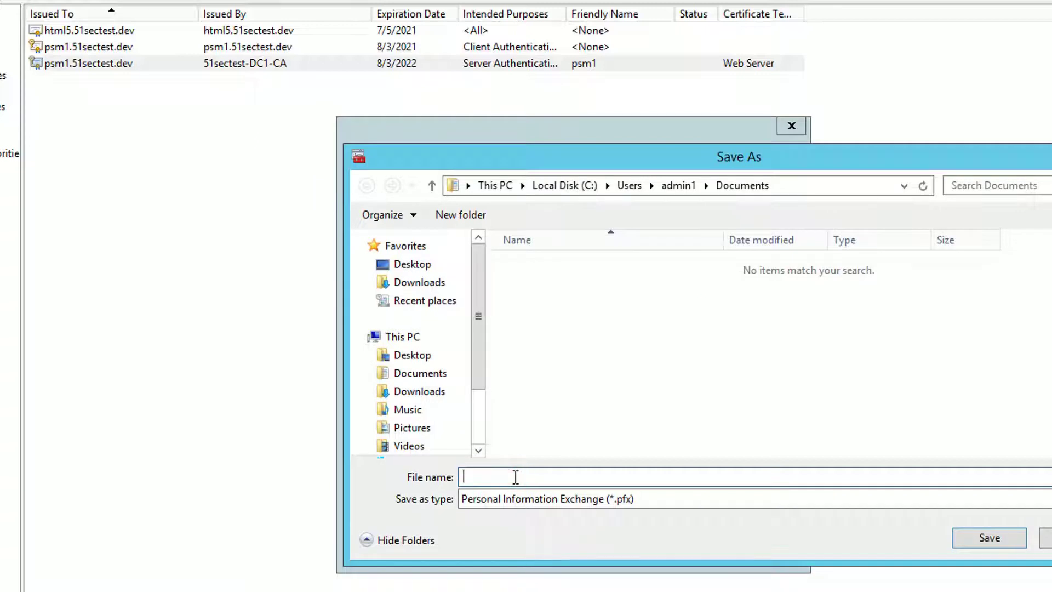
pyautogui.write('psm1')
pyautogui.click(430, 265)
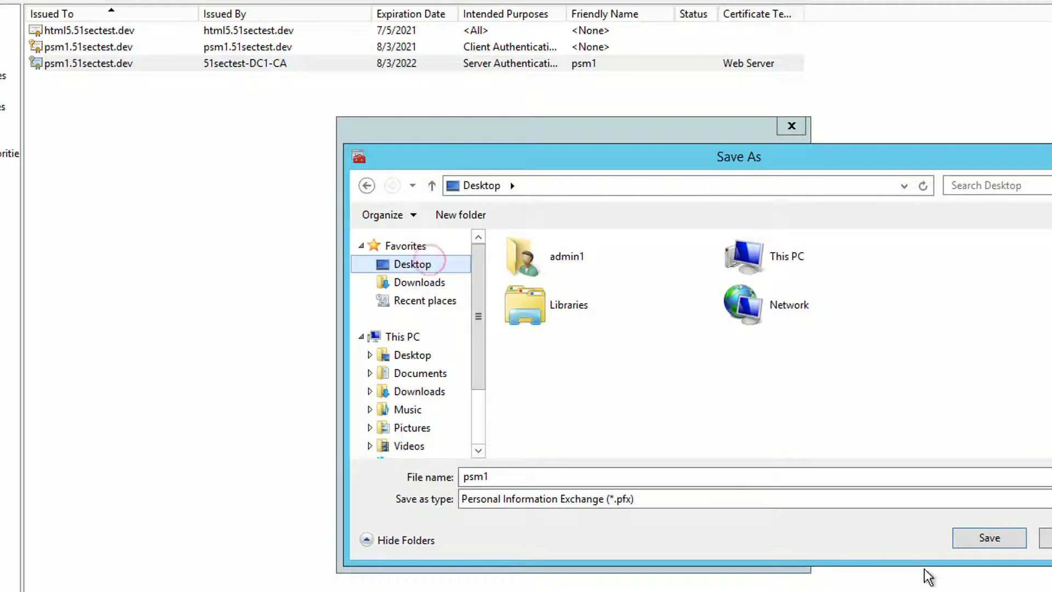
pyautogui.click(974, 541)
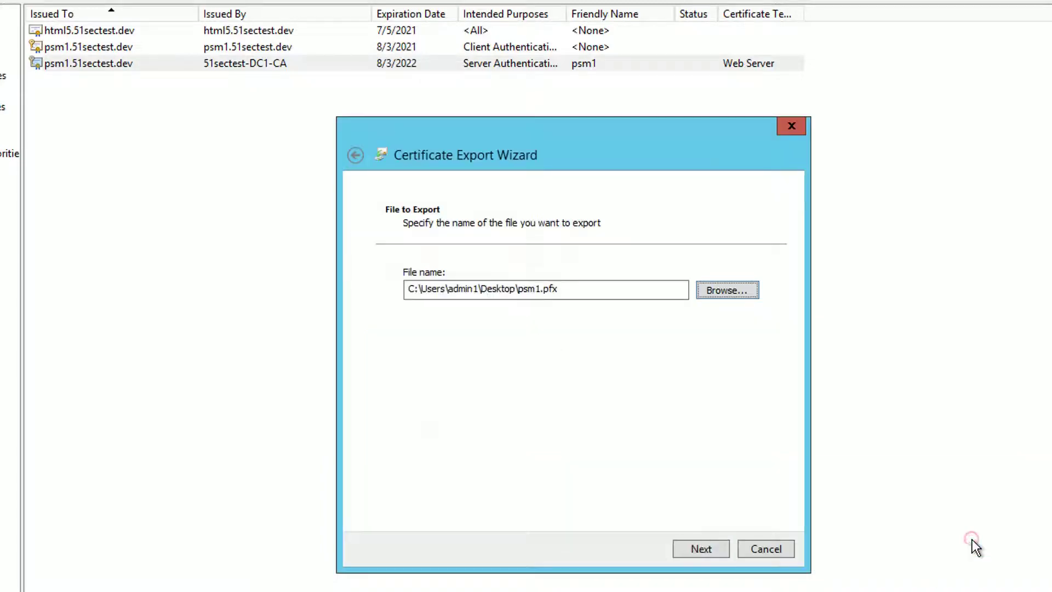
pyautogui.click(718, 546)
pyautogui.click(702, 549)
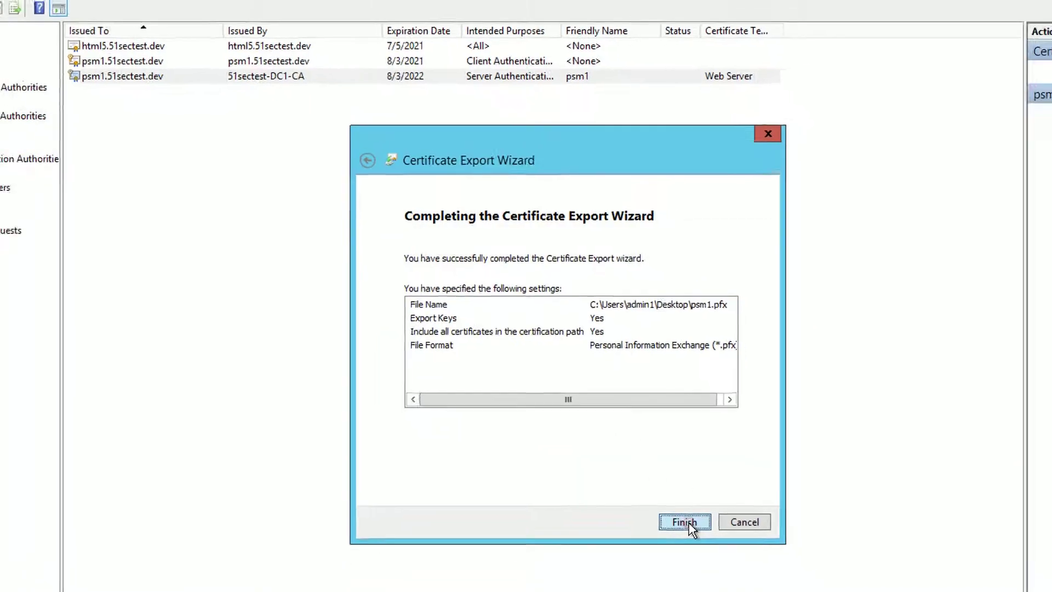
pyautogui.click(605, 411)
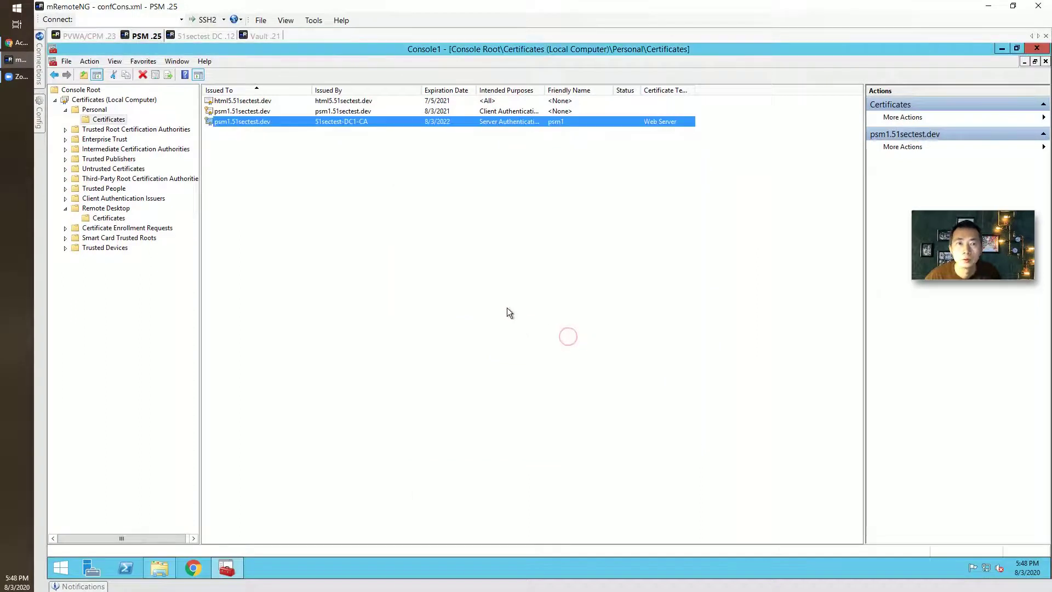
# Step: Launch Server Manager and show the Remote Desktop Services Overview with its deployment topology
pyautogui.click(91, 568)
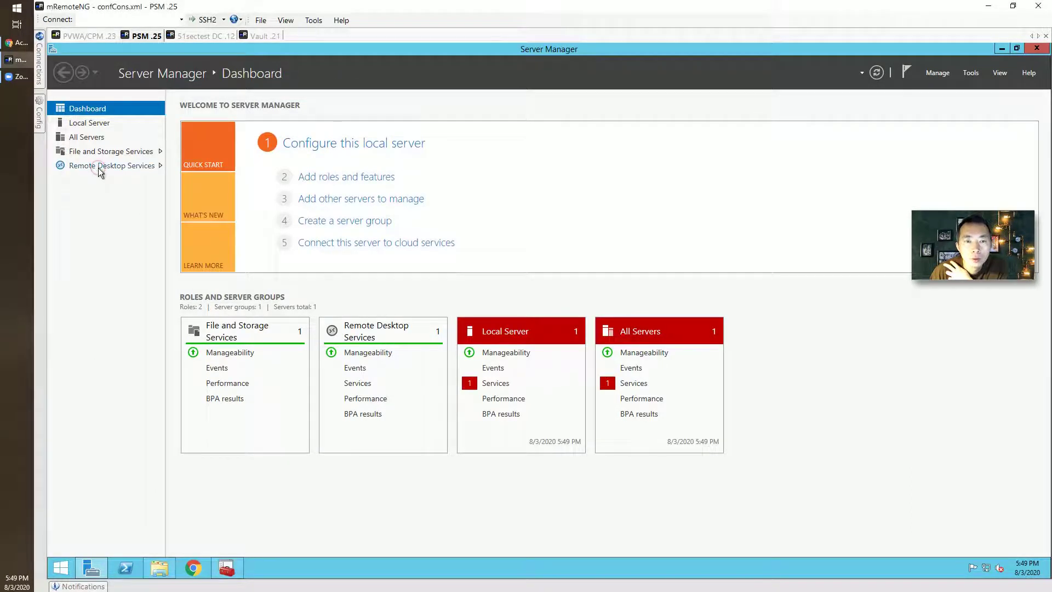
pyautogui.click(98, 167)
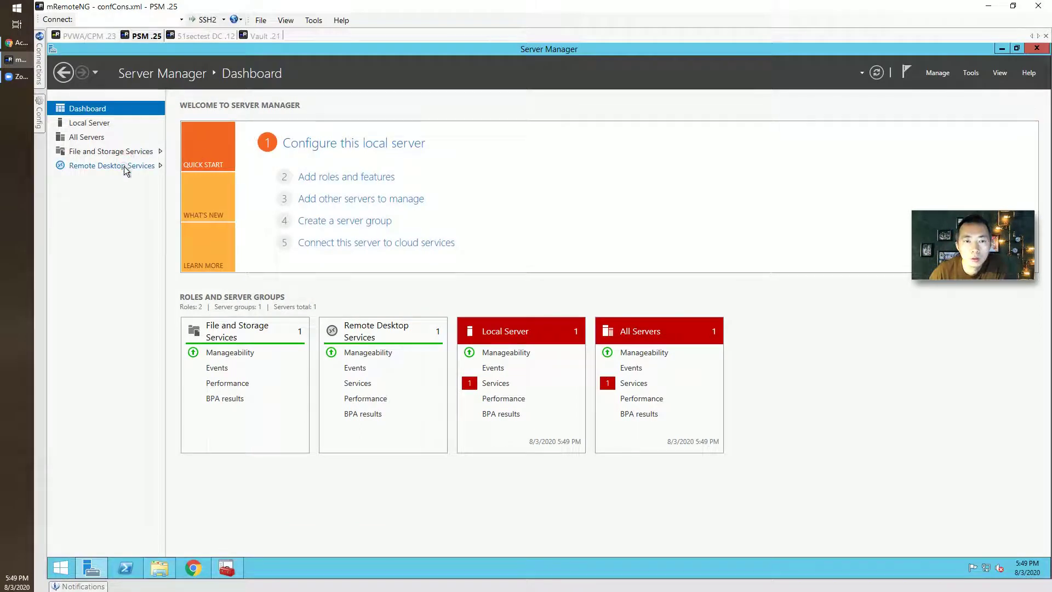
pyautogui.click(152, 167)
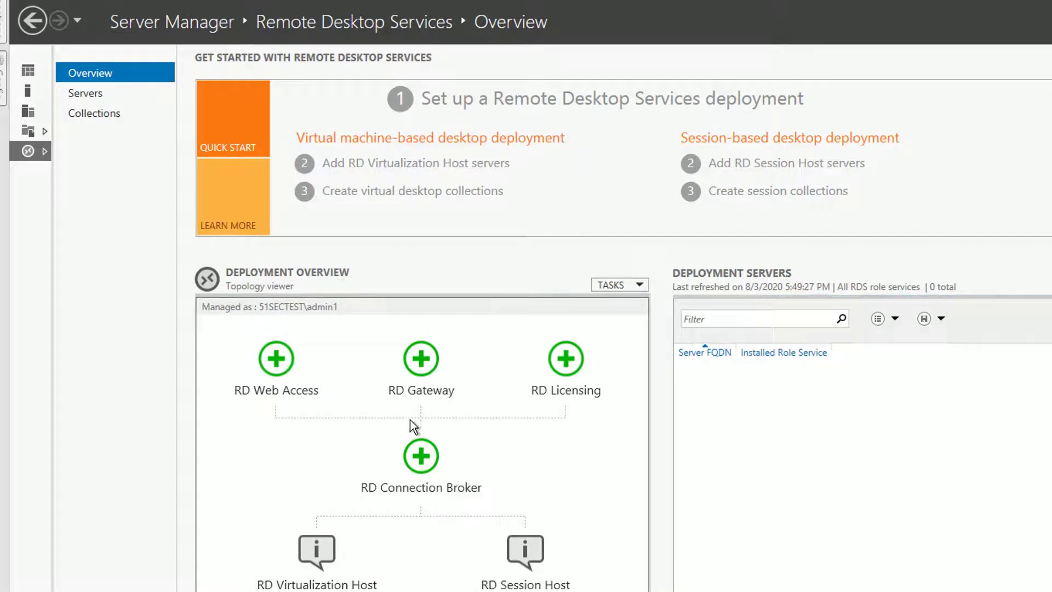
# Step: In Deployment Properties > Certificates, choose an existing certificate for RD Connection Broker – Enable Single Sign On
pyautogui.click(638, 286)
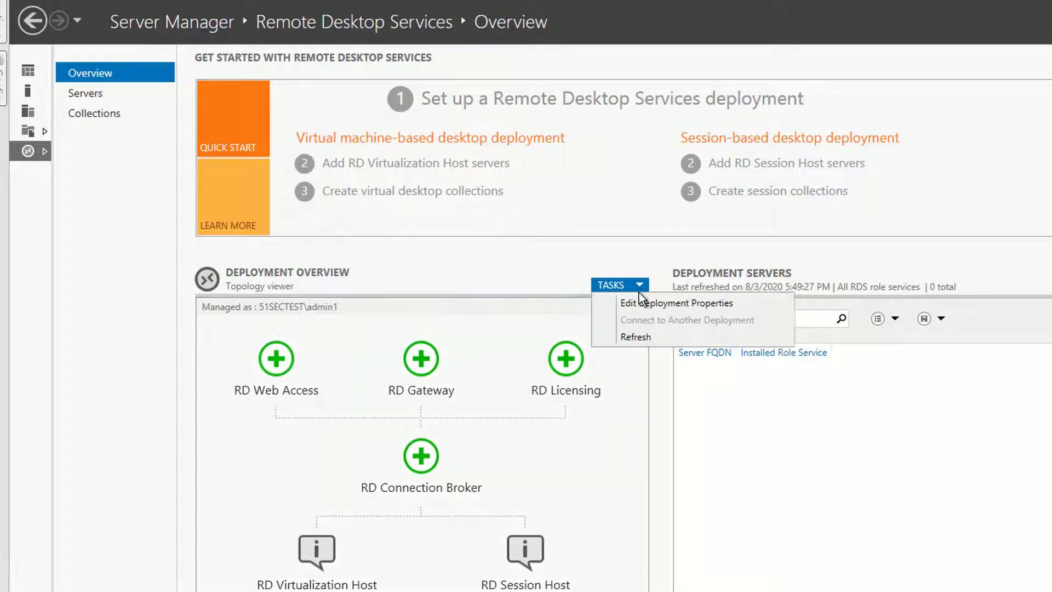
pyautogui.click(642, 303)
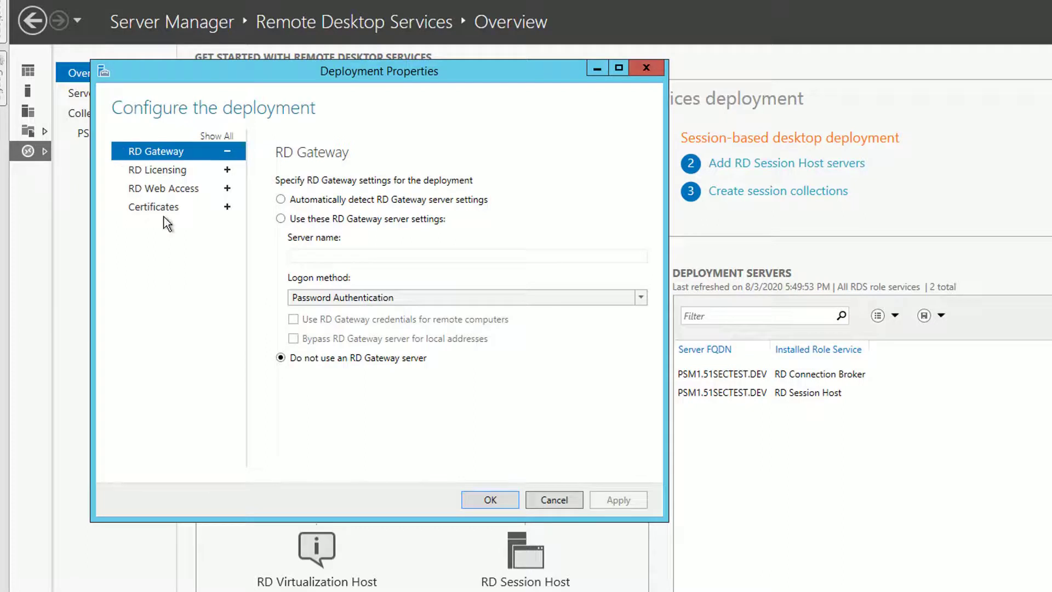
pyautogui.click(174, 213)
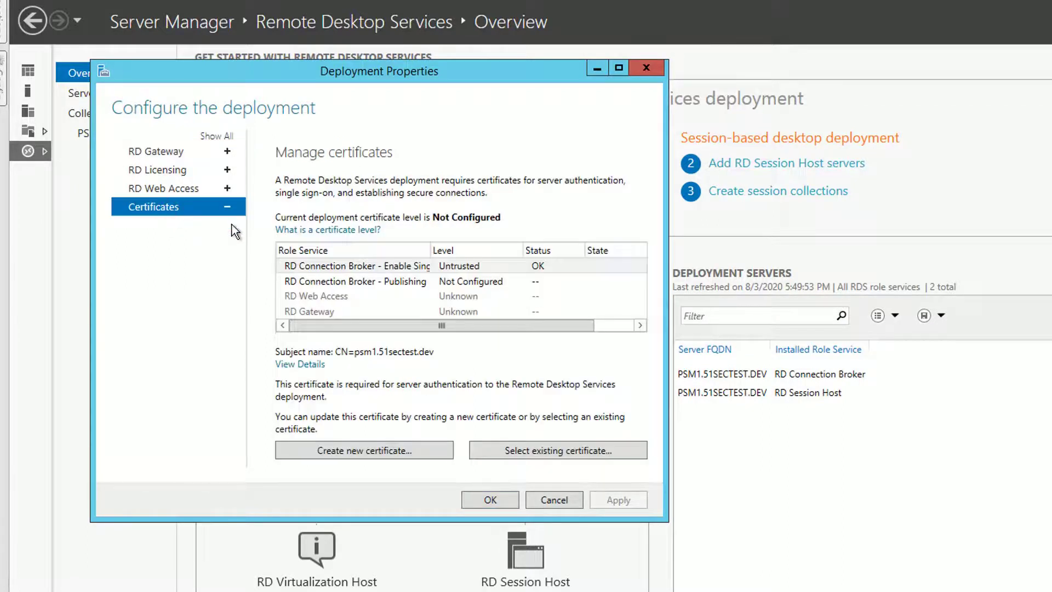
pyautogui.click(483, 265)
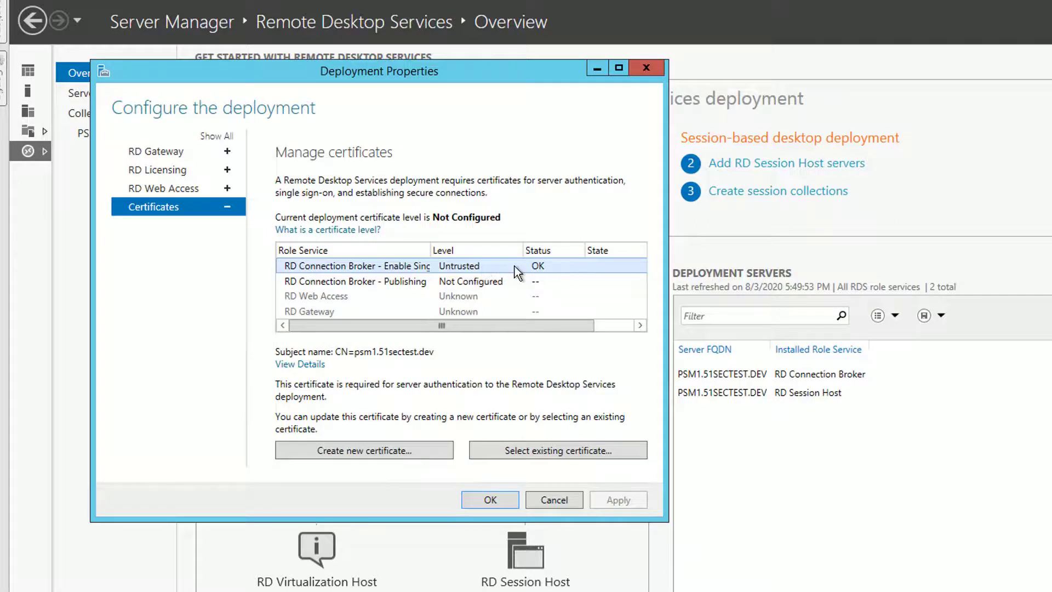
pyautogui.click(554, 453)
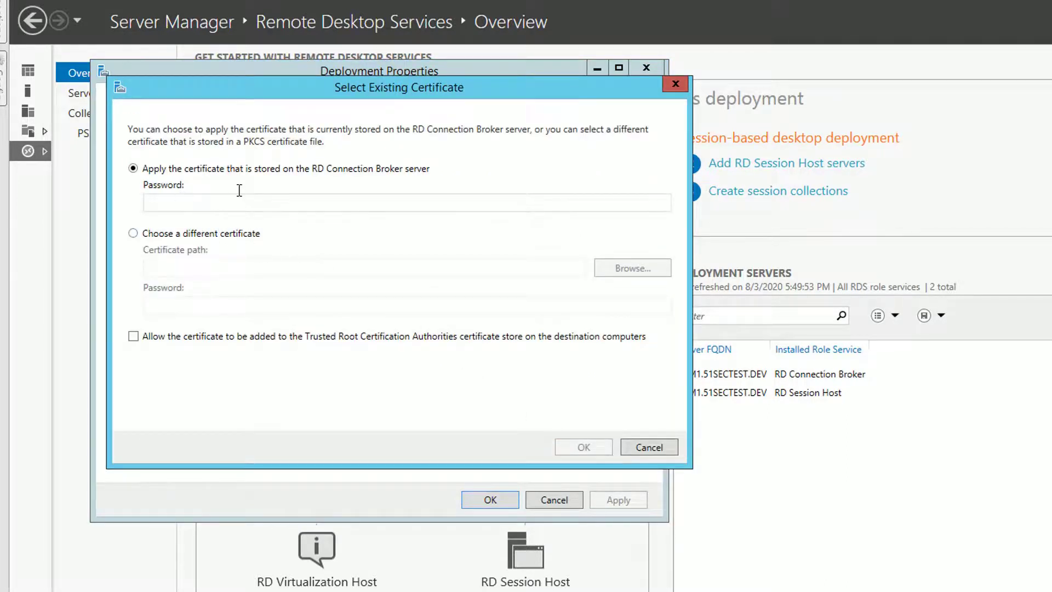
# Step: Load Desktop\psm1.pfx with its password, allow Trusted Root, and apply it to the Connection Broker role
pyautogui.click(209, 235)
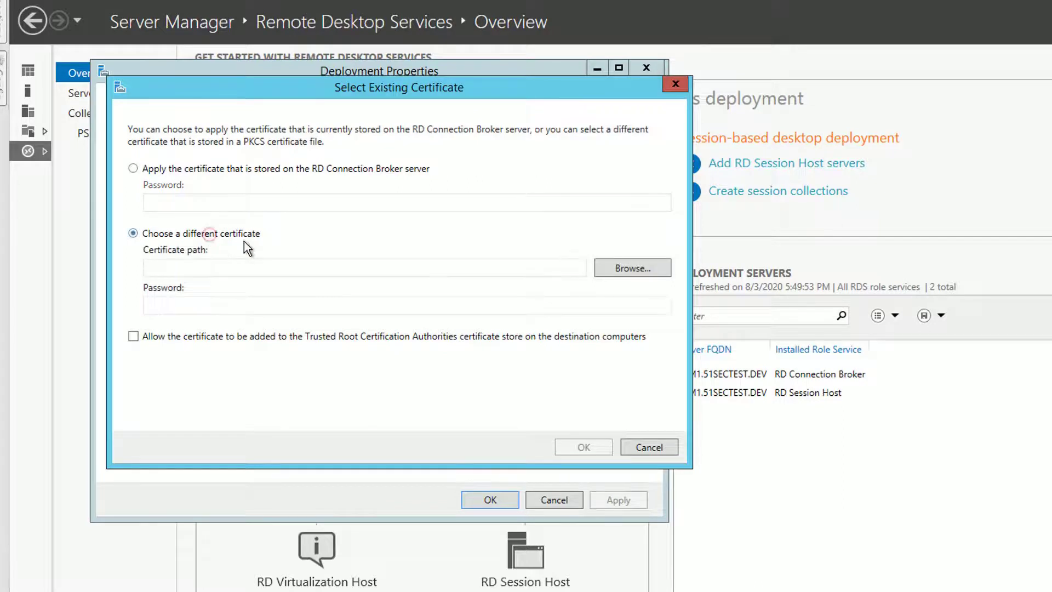
pyautogui.click(633, 268)
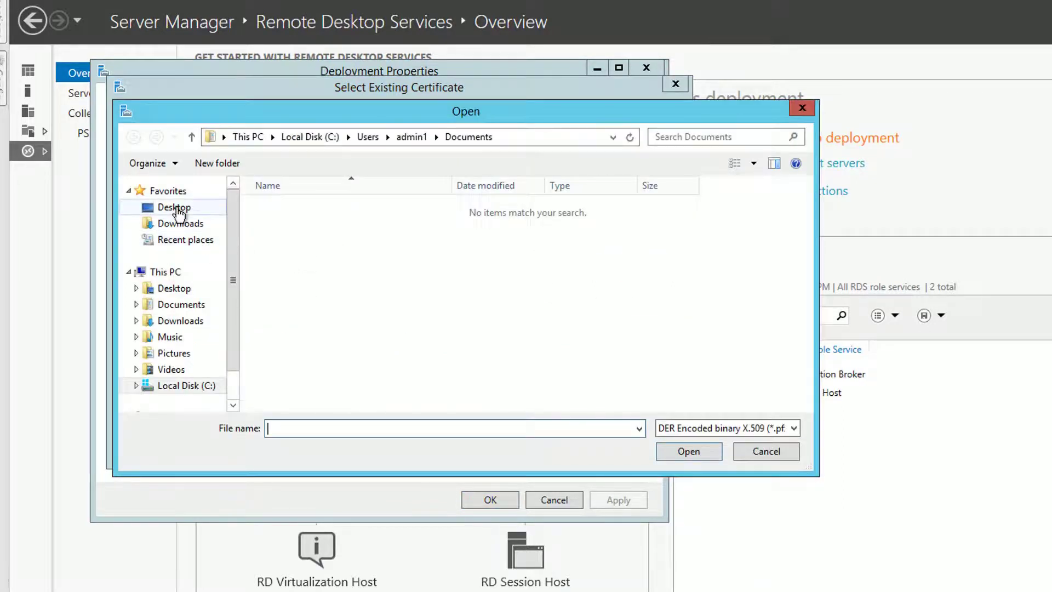
pyautogui.click(176, 210)
pyautogui.click(371, 281)
pyautogui.doubleClick(371, 280)
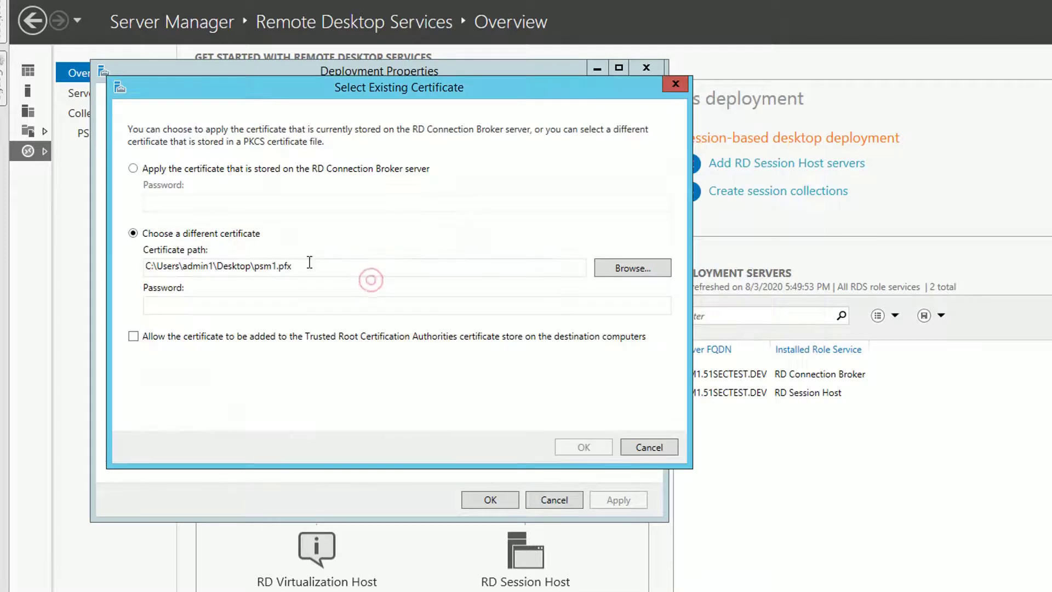
pyautogui.click(225, 307)
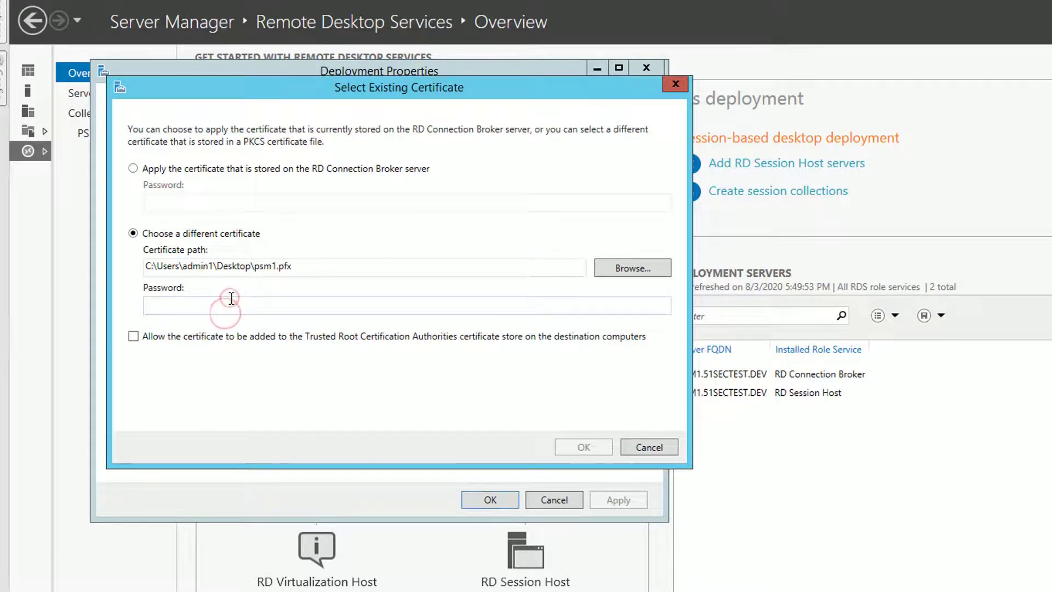
pyautogui.write('••••••')
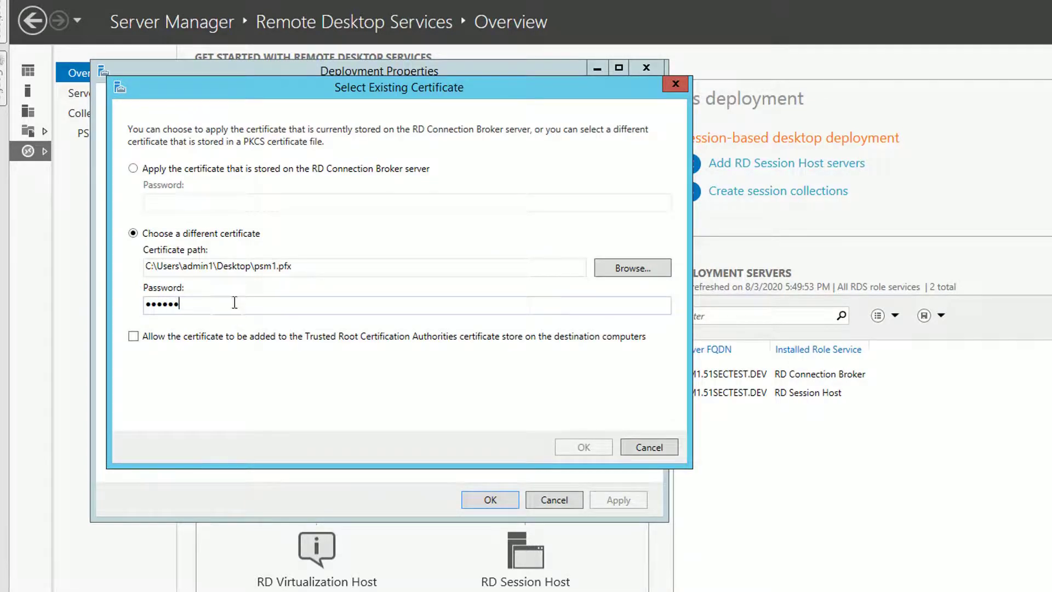
pyautogui.click(391, 337)
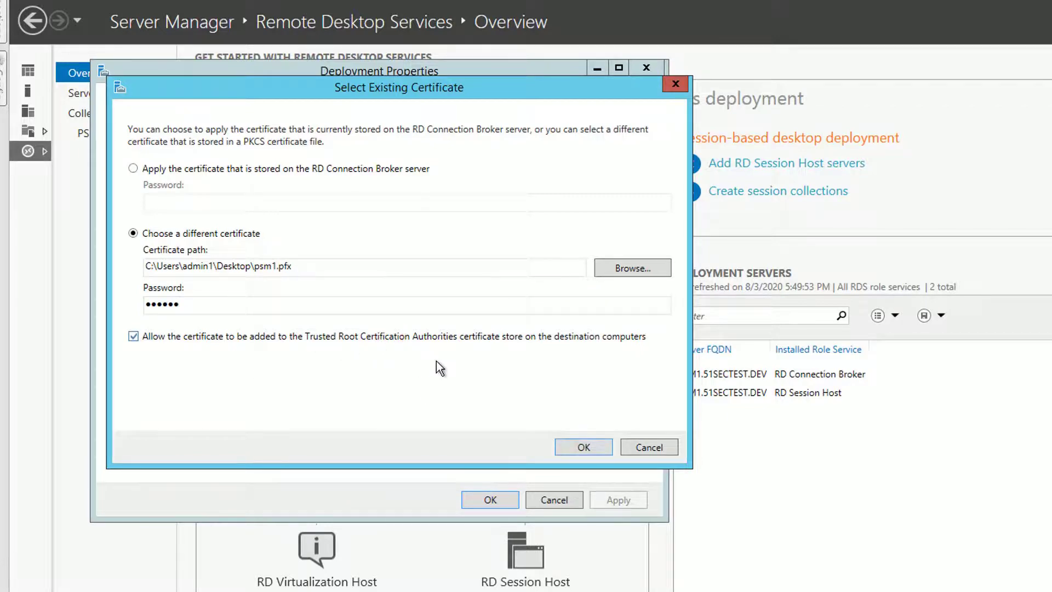
pyautogui.click(581, 446)
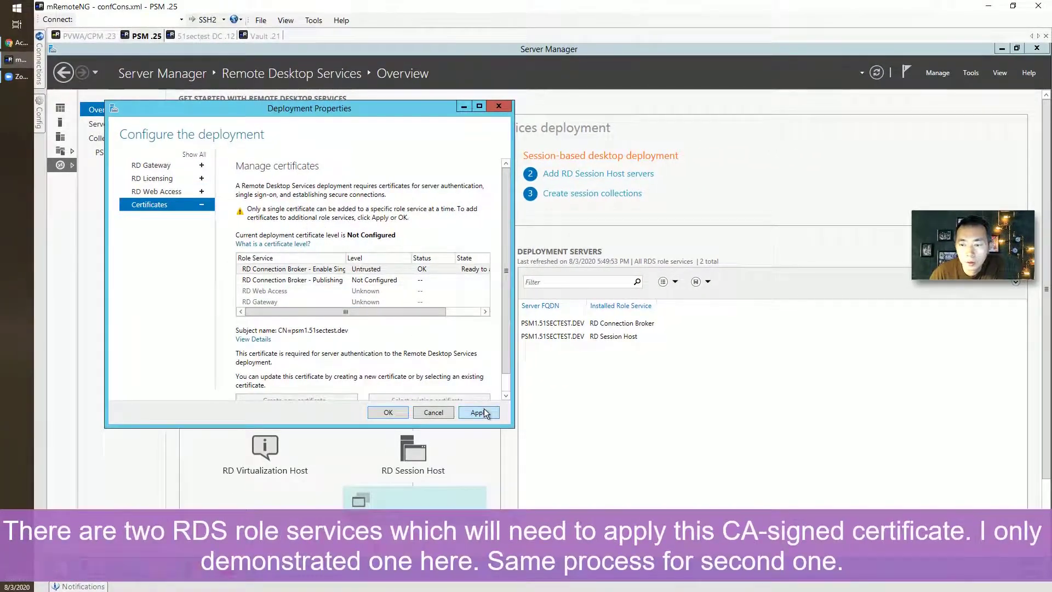
pyautogui.click(480, 412)
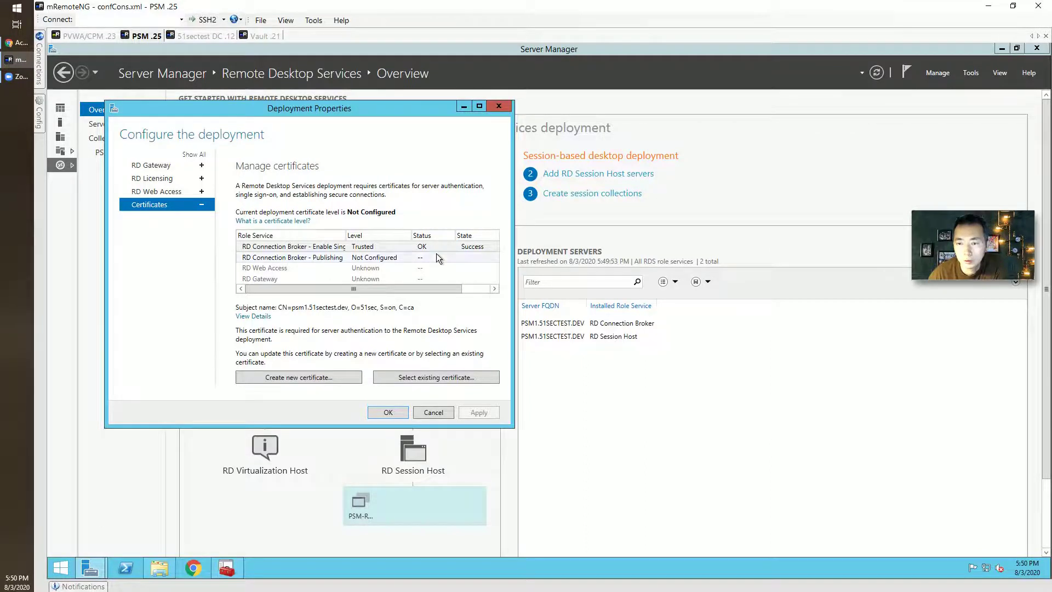
# Step: Close Deployment Properties once the Connection Broker certificate shows Trusted and Success
pyautogui.click(388, 412)
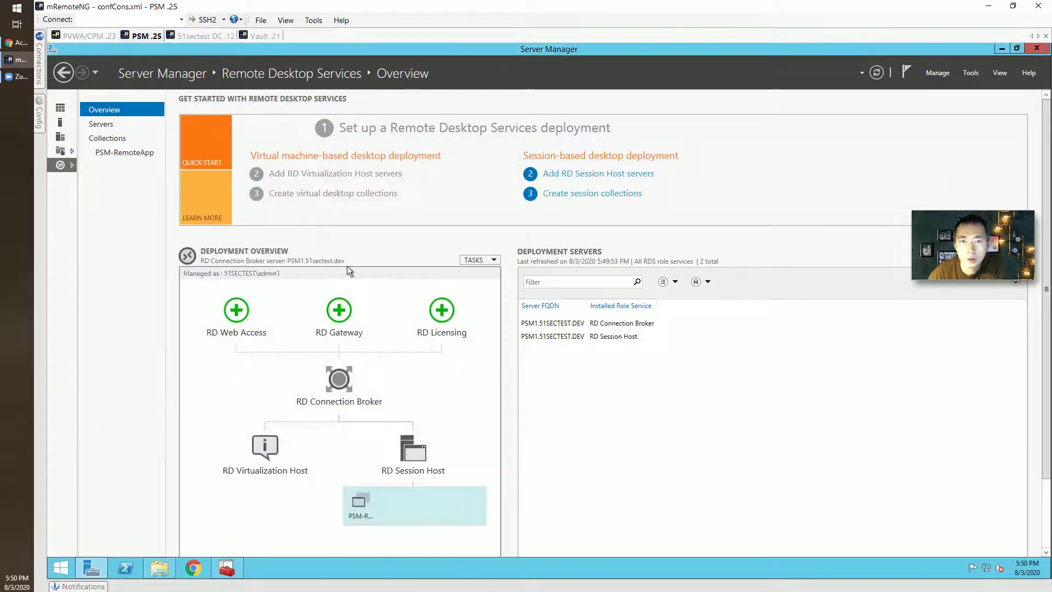
# Step: Refresh the certificate list and inspect the self-signed PSM1 Remote Desktop certificate
pyautogui.hotkey('alt', 'Tab')
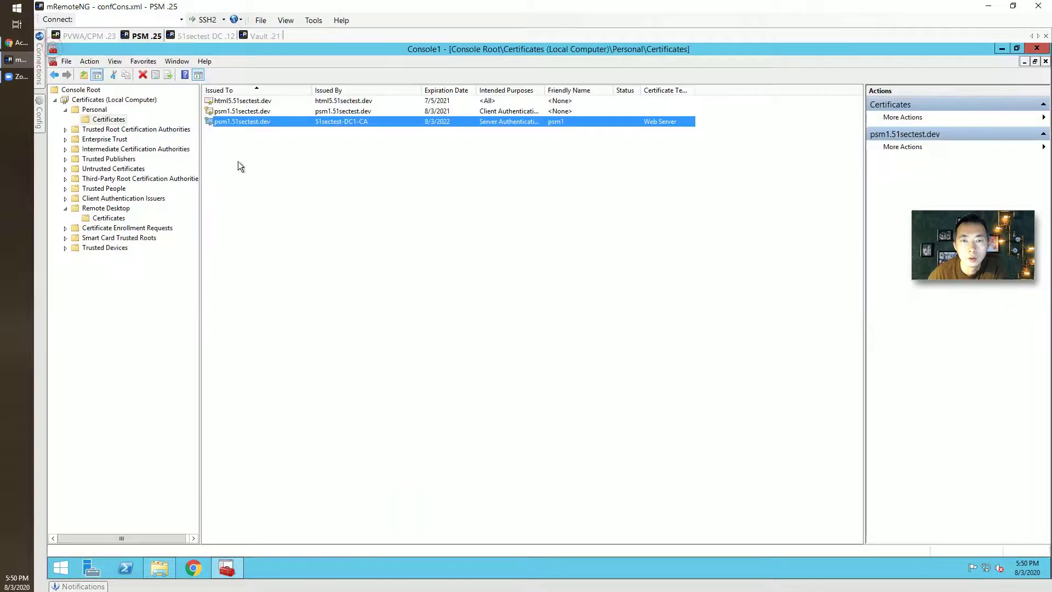
pyautogui.rightClick(249, 143)
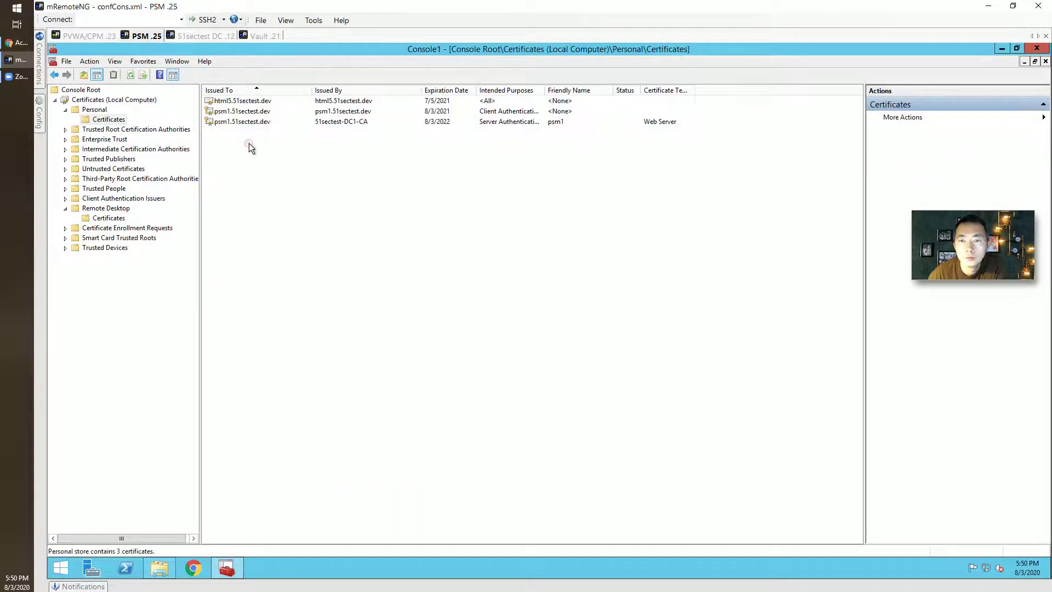
pyautogui.click(282, 165)
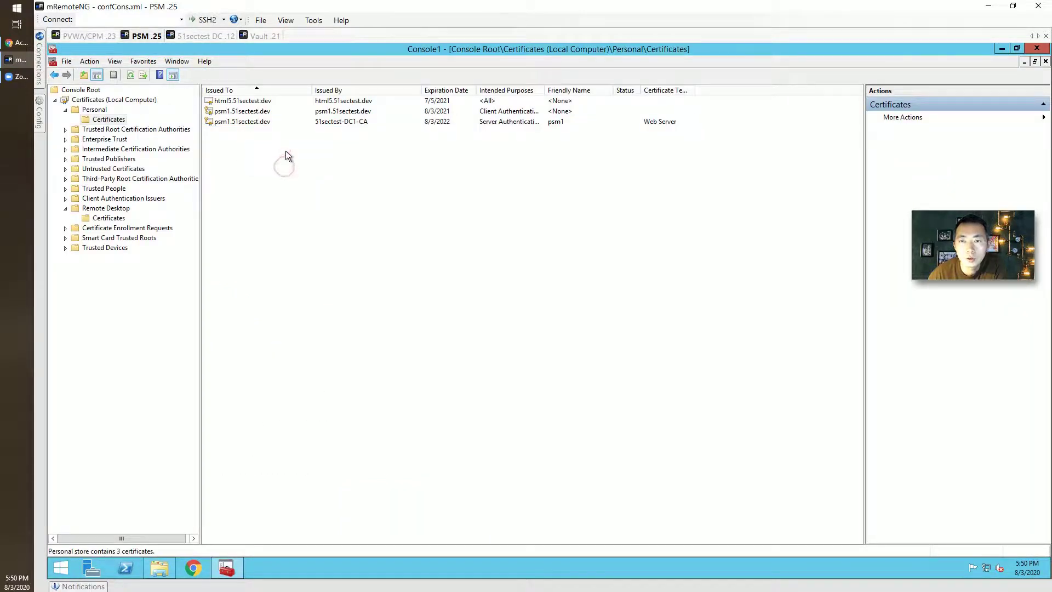
pyautogui.click(112, 218)
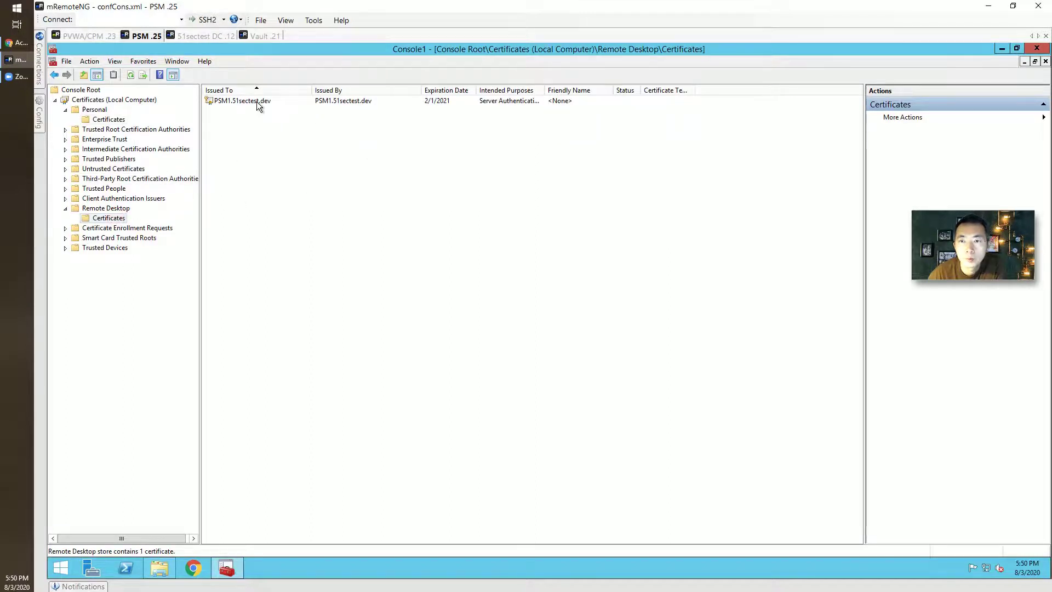
pyautogui.click(257, 101)
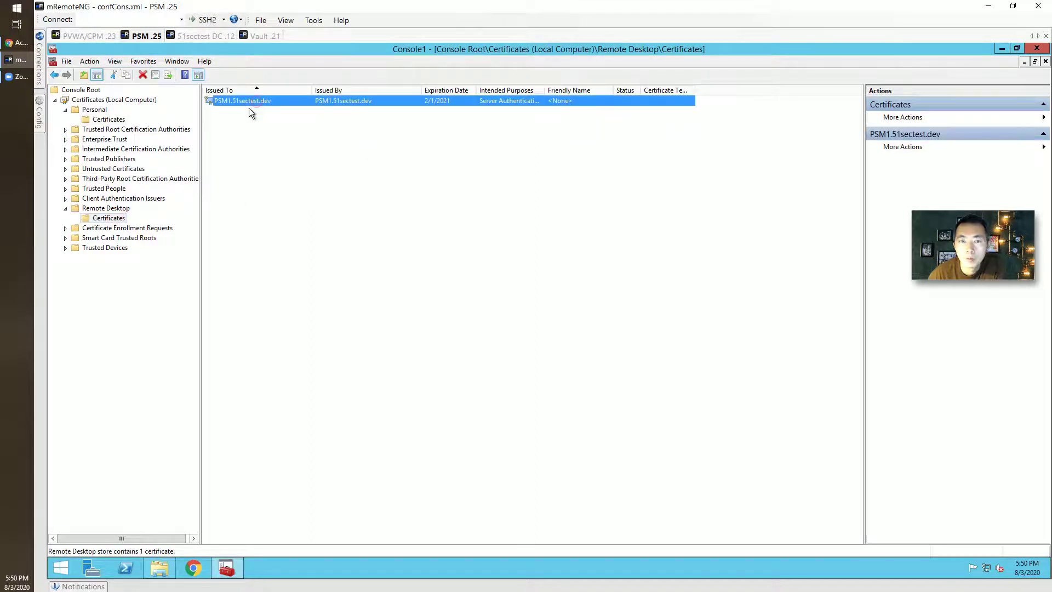
# Step: Compare the self-signed psm1 client certificate with the CA-issued psm1.51sectest.dev certificate in Personal
pyautogui.click(109, 119)
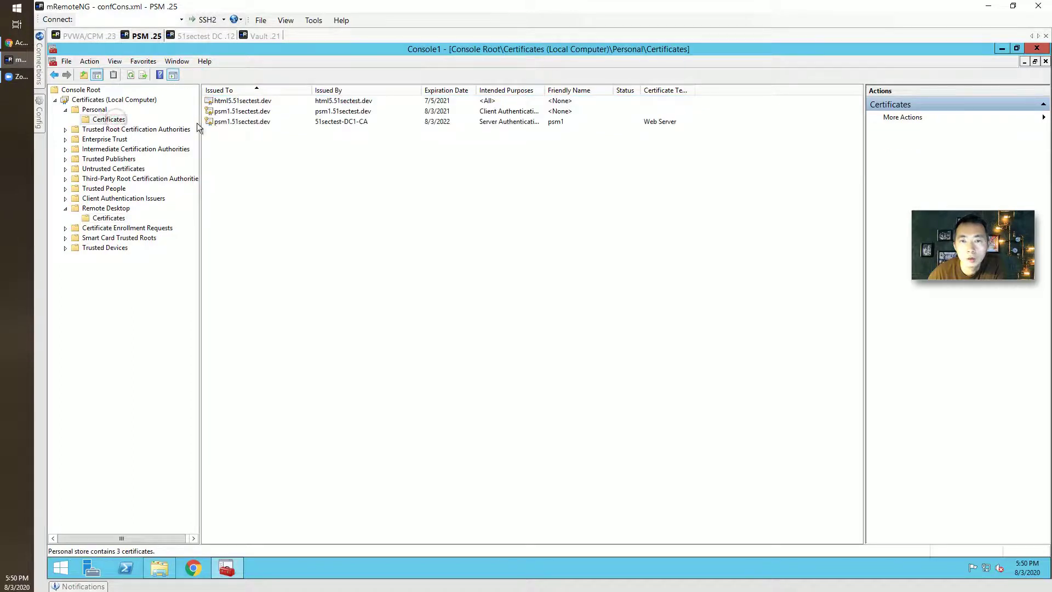
pyautogui.click(329, 113)
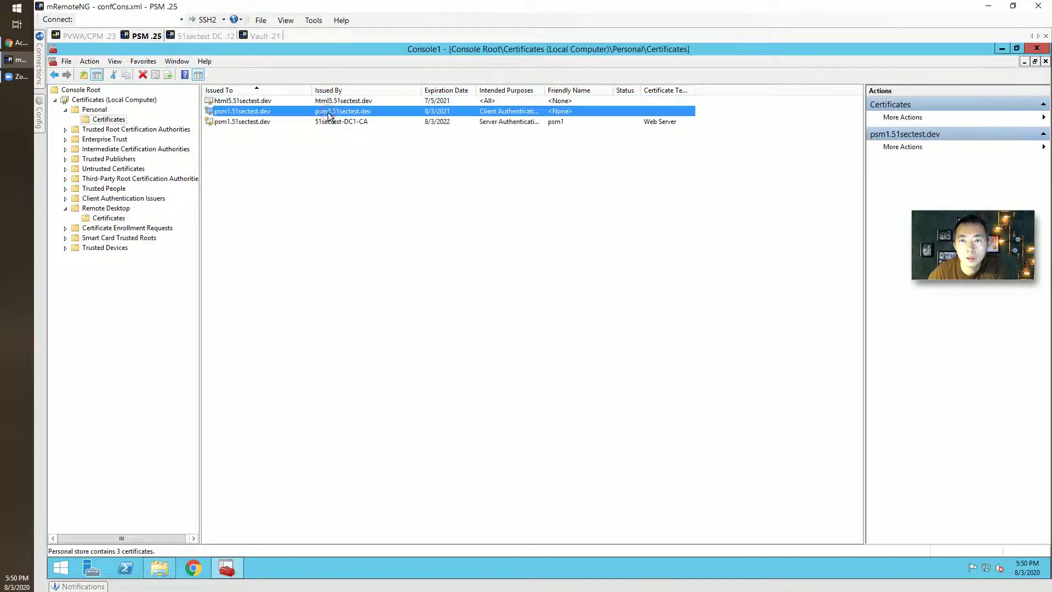
pyautogui.click(119, 218)
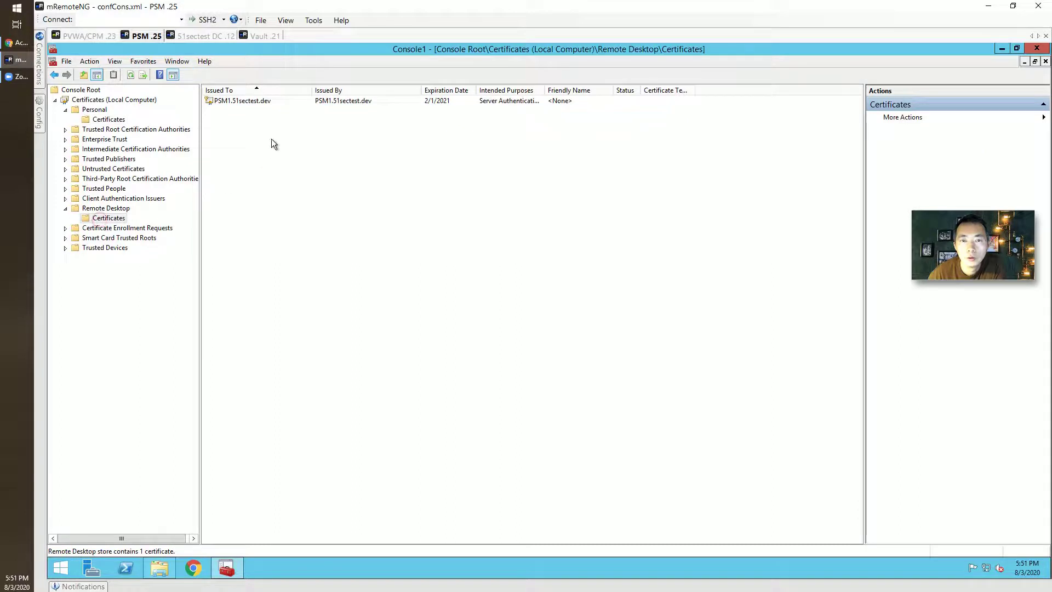
pyautogui.click(109, 119)
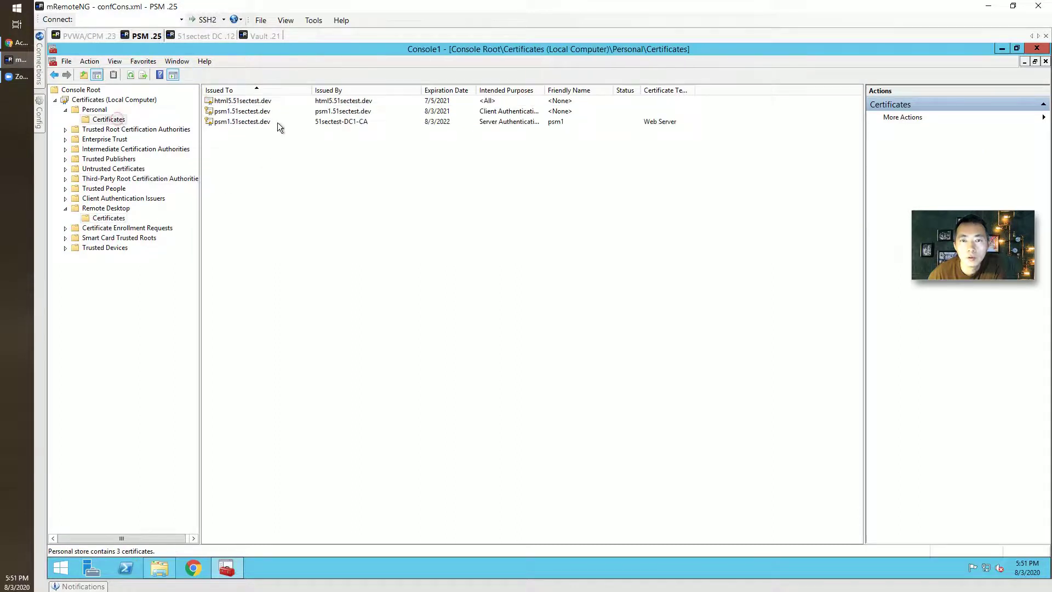
pyautogui.click(311, 123)
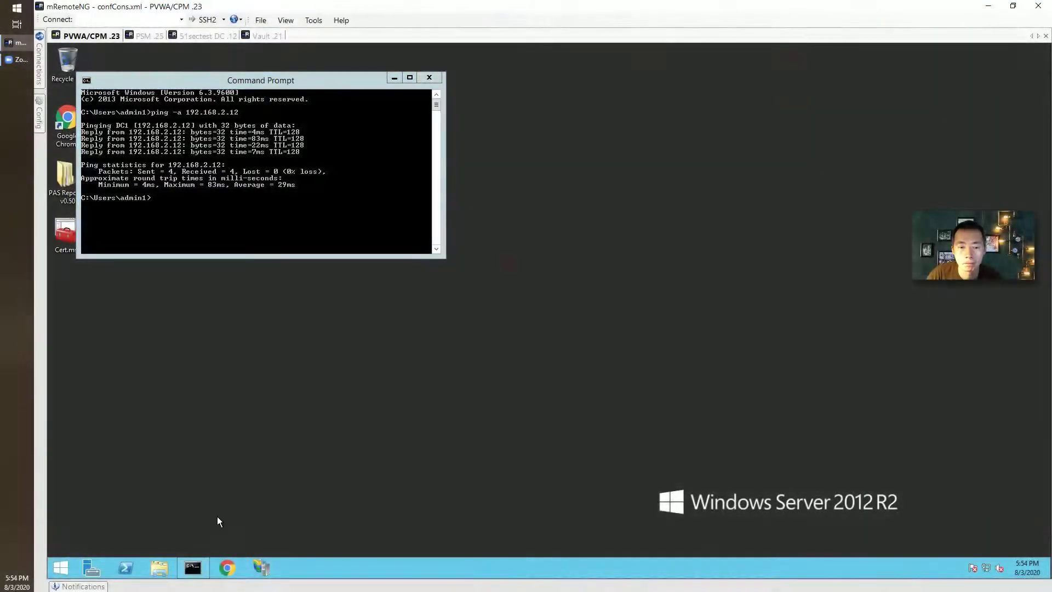
# Step: Open the Password Vault in Chrome and sign in as administrator with the account password
pyautogui.click(227, 568)
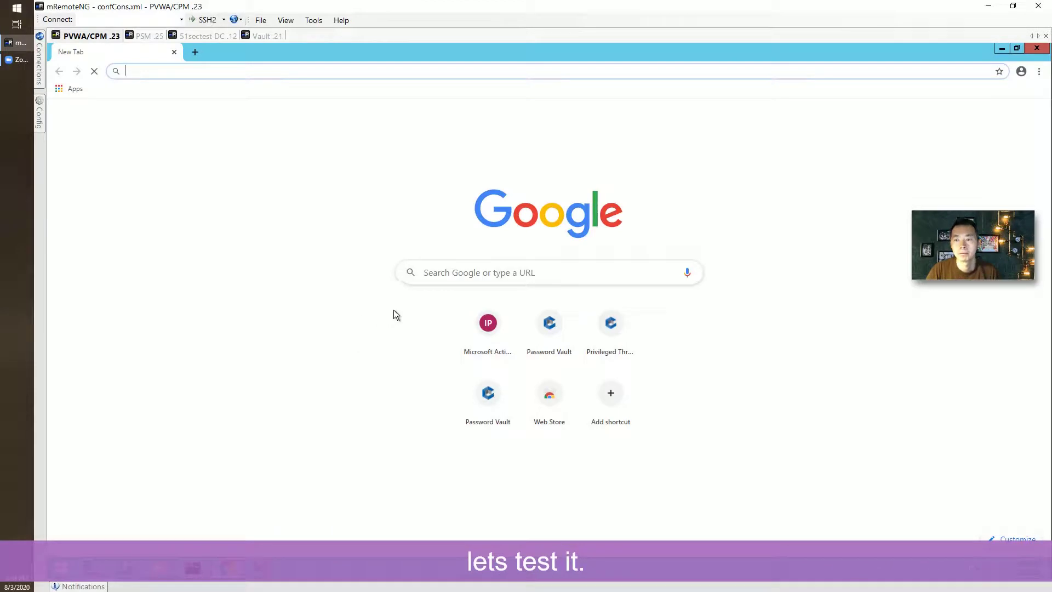
pyautogui.click(539, 330)
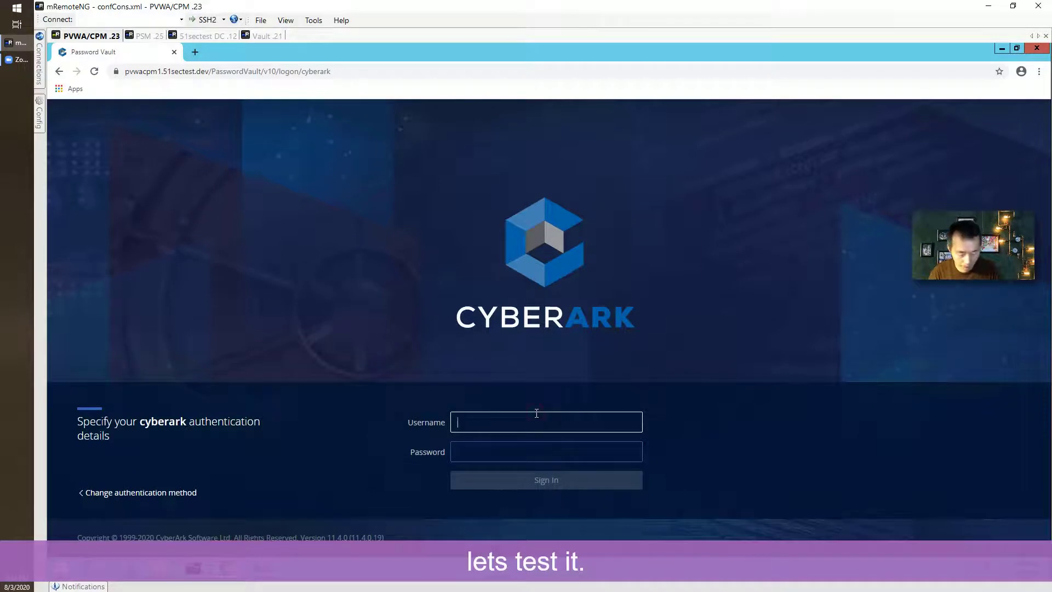
pyautogui.press('BackSpace')
pyautogui.press('BackSpace')
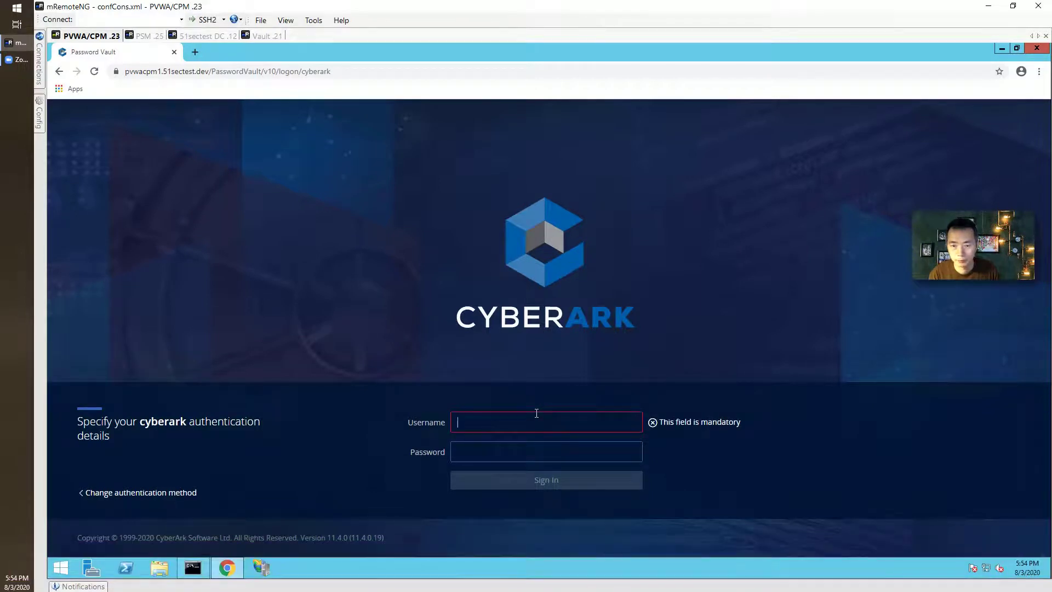
pyautogui.write('a')
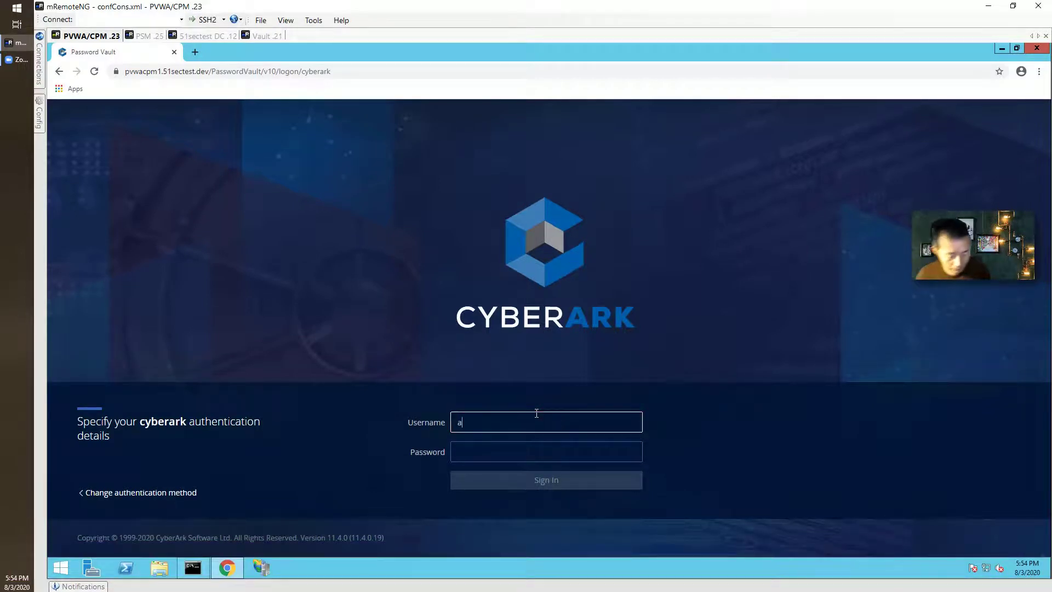
pyautogui.write('dministrator')
pyautogui.press('Tab')
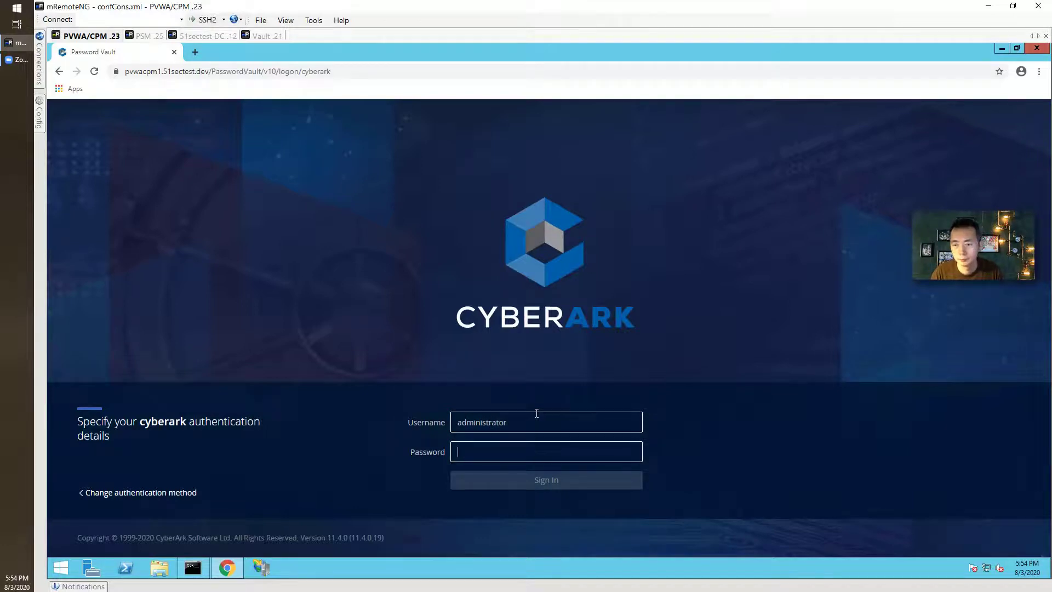
pyautogui.write('••••••••')
pyautogui.press('Return')
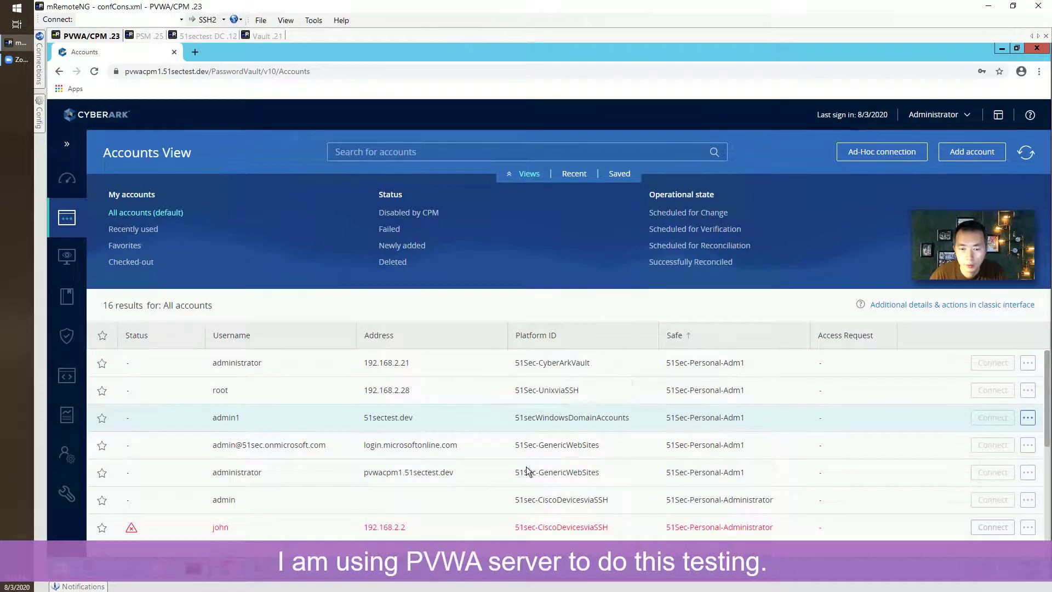
# Step: Start a PSM connection for the 51sectest.dev domain account to remote machine 192.168.2.12
pyautogui.scroll(-1, 541, 474)
pyautogui.scroll(-1, 541, 474)
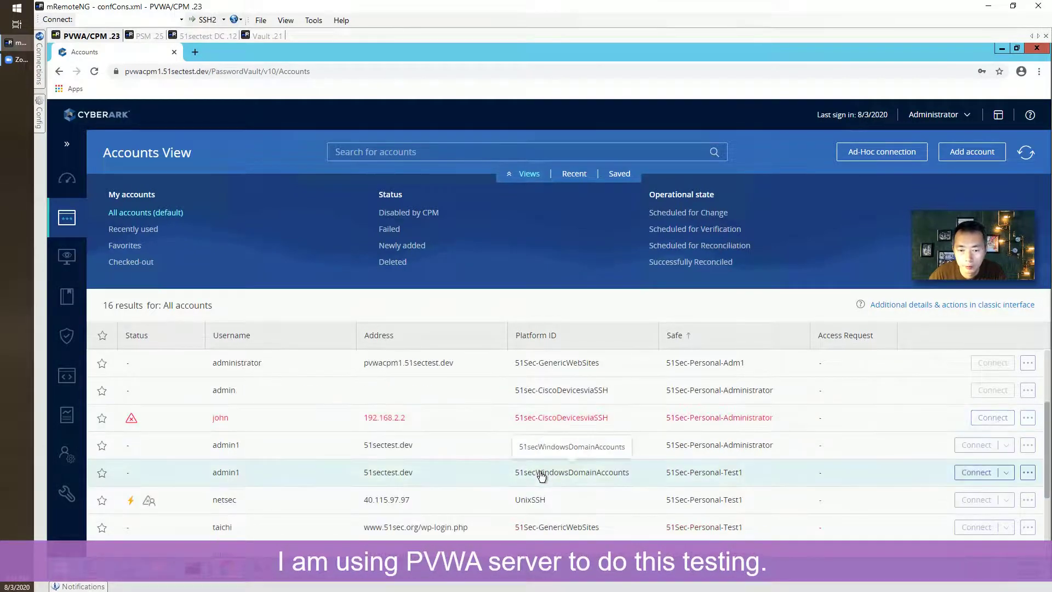
pyautogui.click(976, 445)
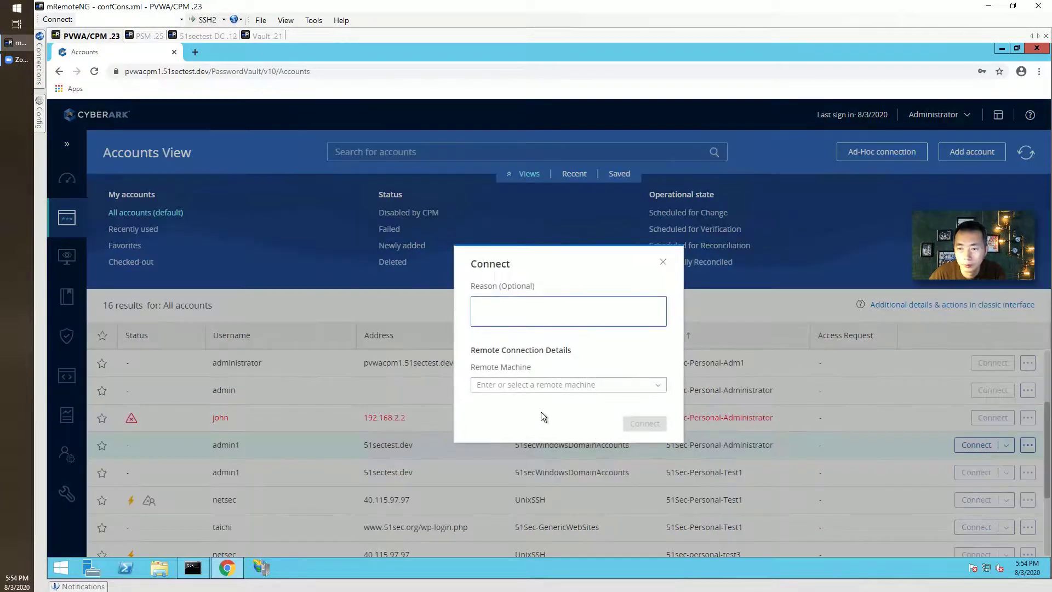
pyautogui.click(540, 385)
pyautogui.write('192')
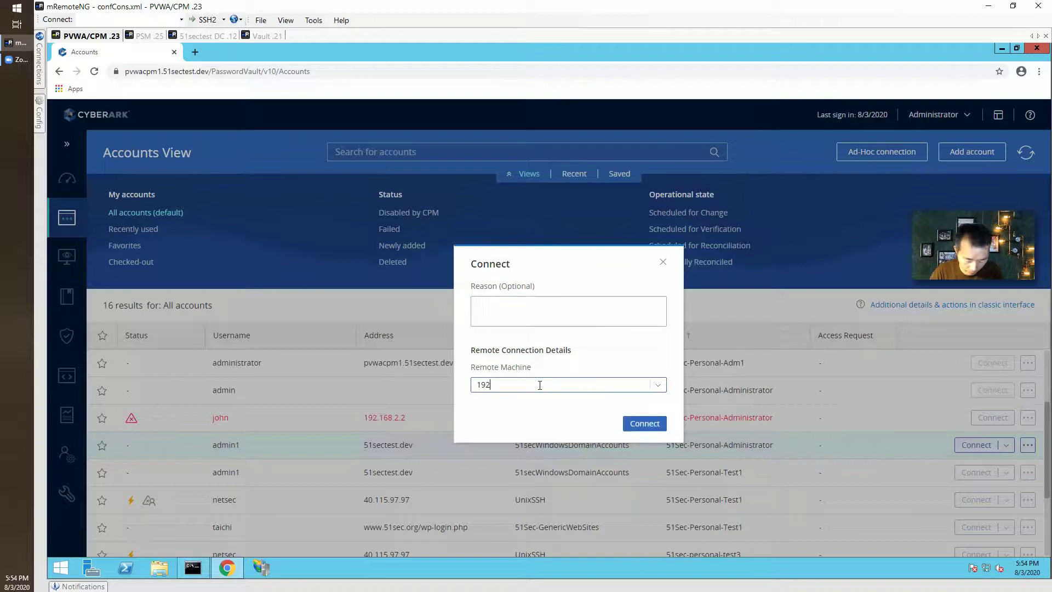
pyautogui.write('.168.2.12')
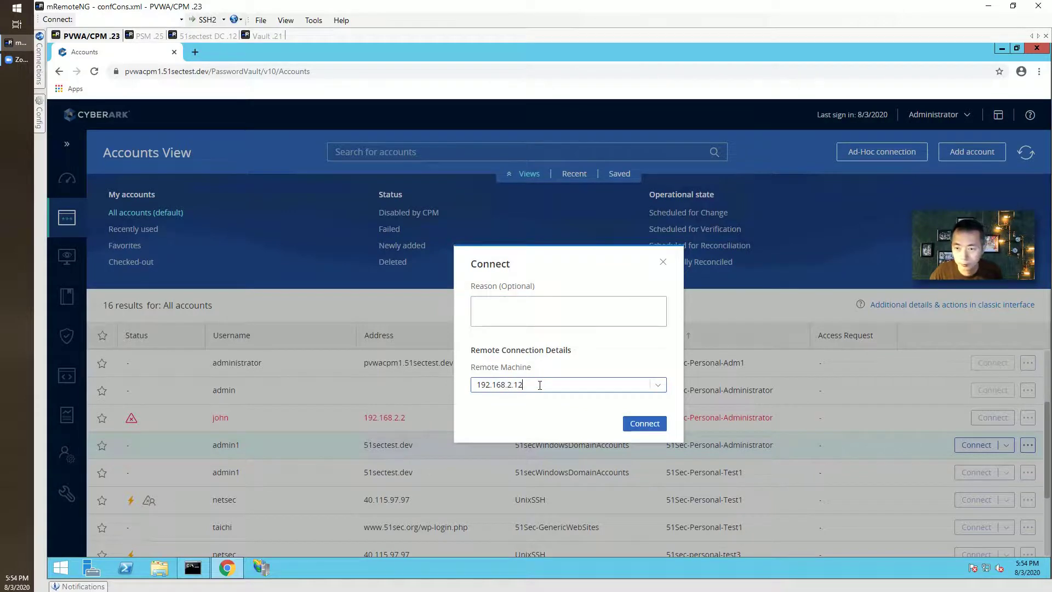
pyautogui.click(635, 423)
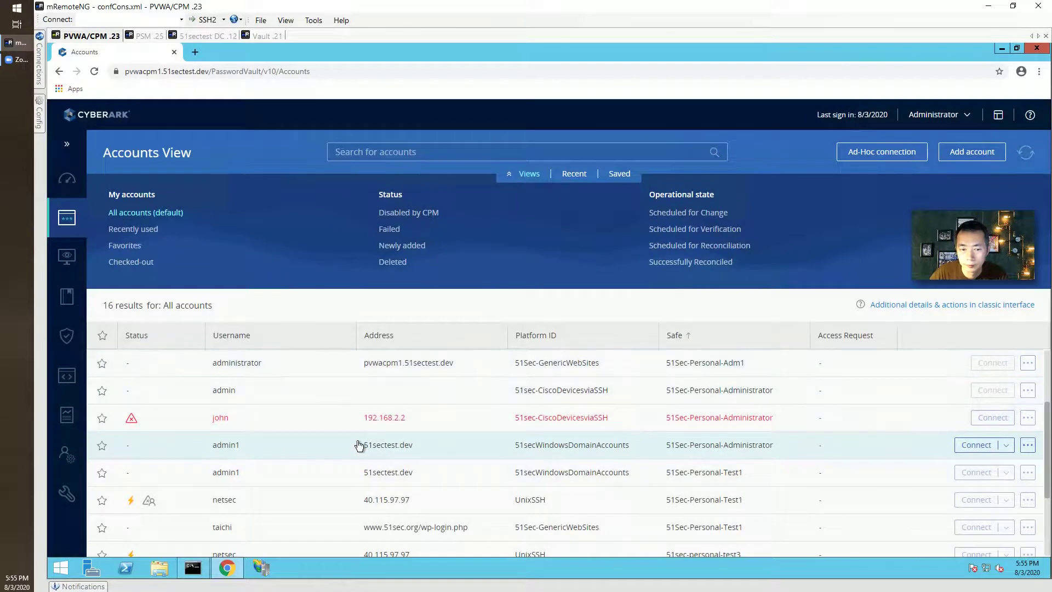
# Step: Open the downloaded .rdp file, accept the prompt, then minimize the session and browser
pyautogui.click(121, 544)
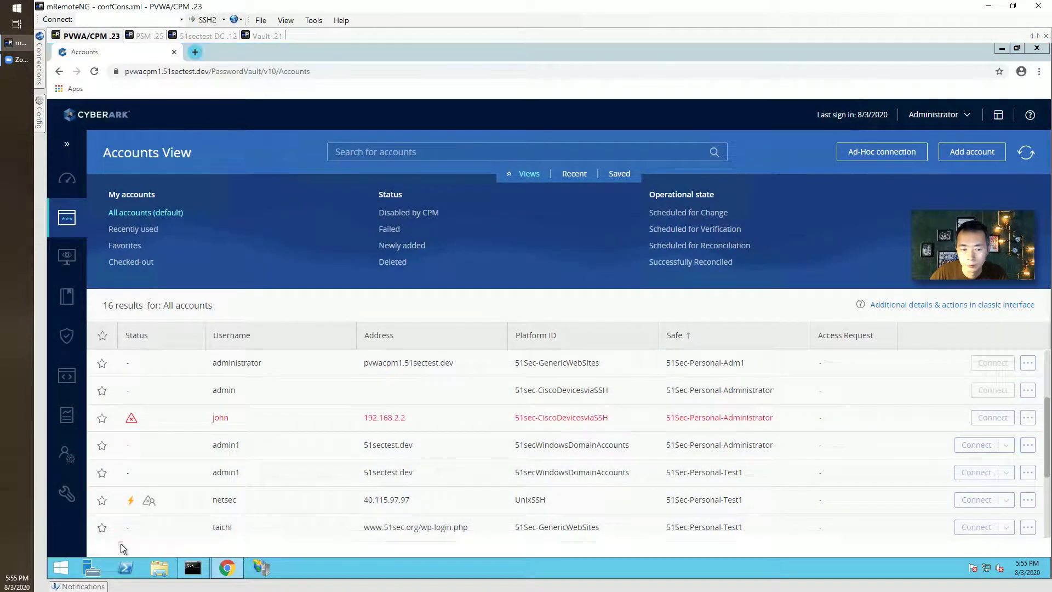
pyautogui.click(612, 364)
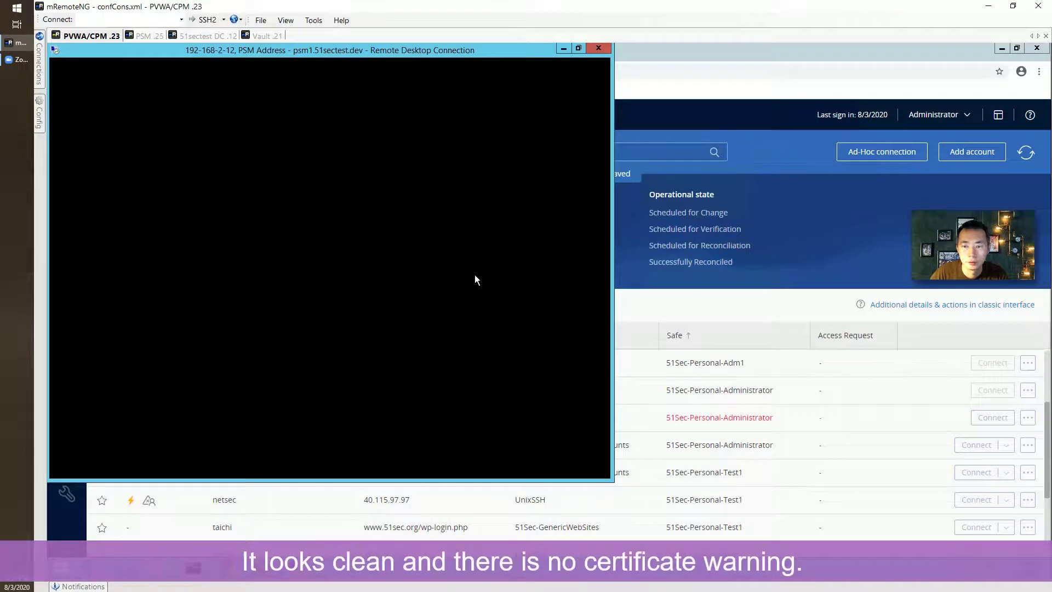
pyautogui.click(562, 49)
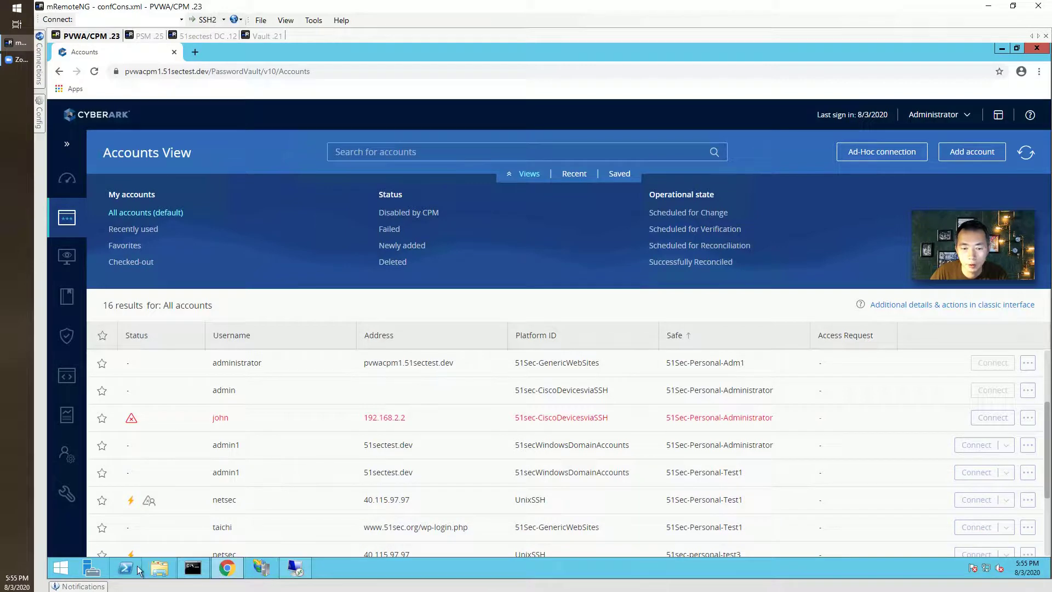
pyautogui.click(1002, 48)
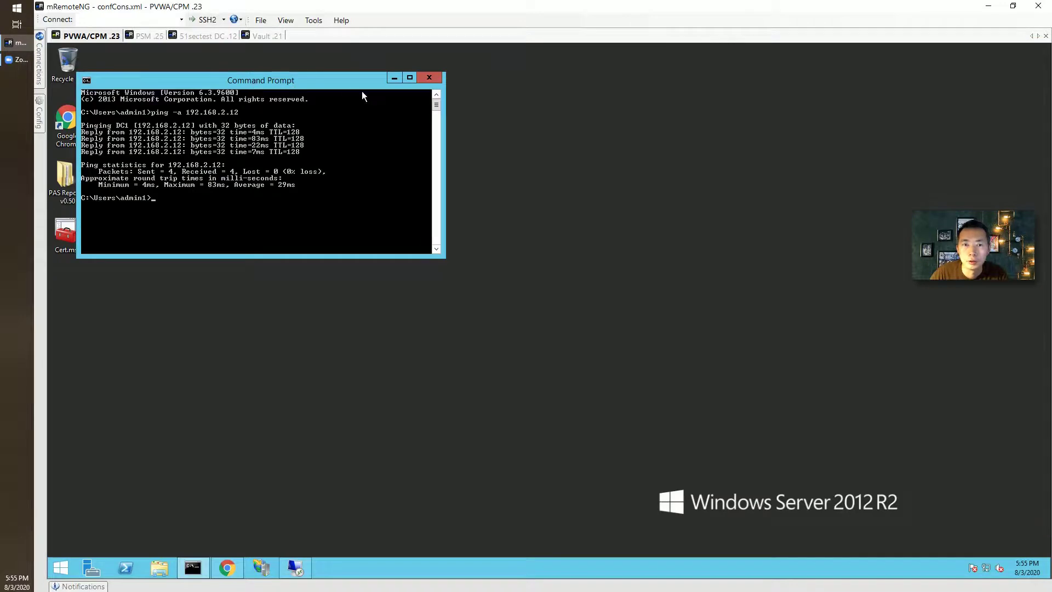
# Step: Run Cert.msc elevated, refresh, and check the Personal and Trusted Root Certificates stores
pyautogui.doubleClick(71, 229)
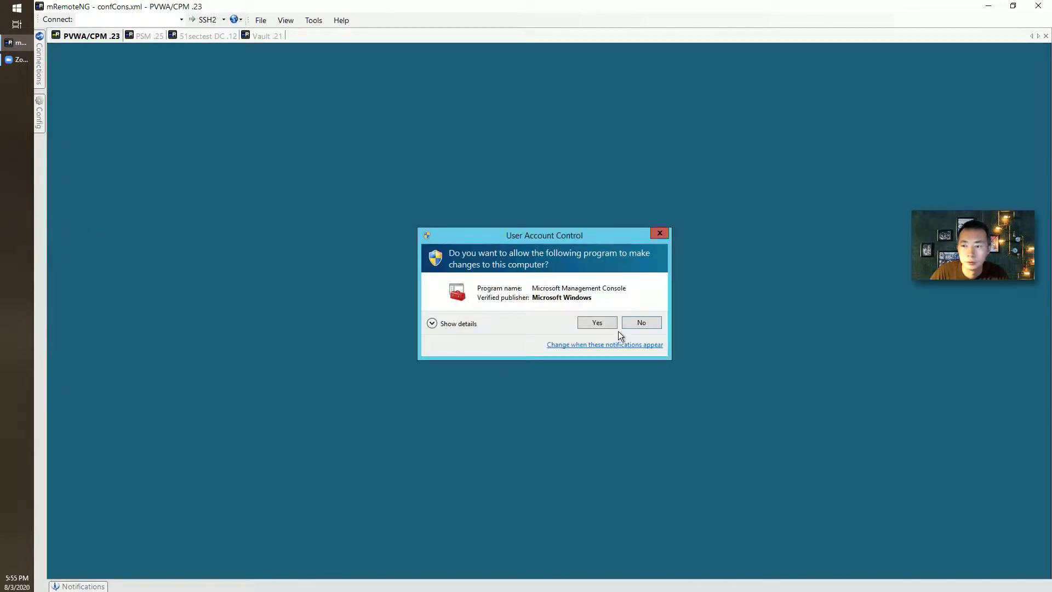
pyautogui.click(606, 324)
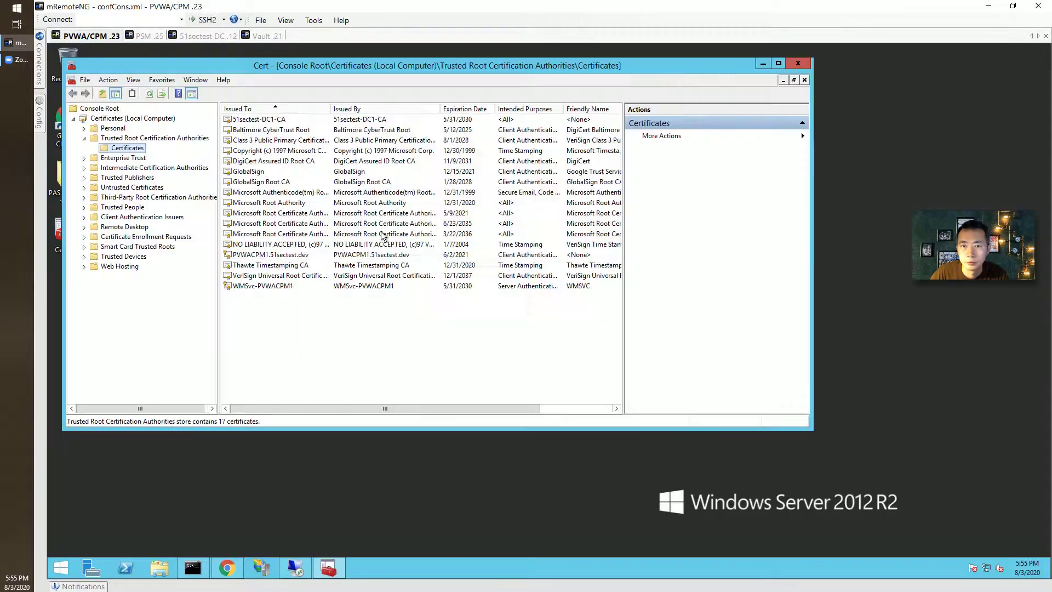
pyautogui.rightClick(295, 323)
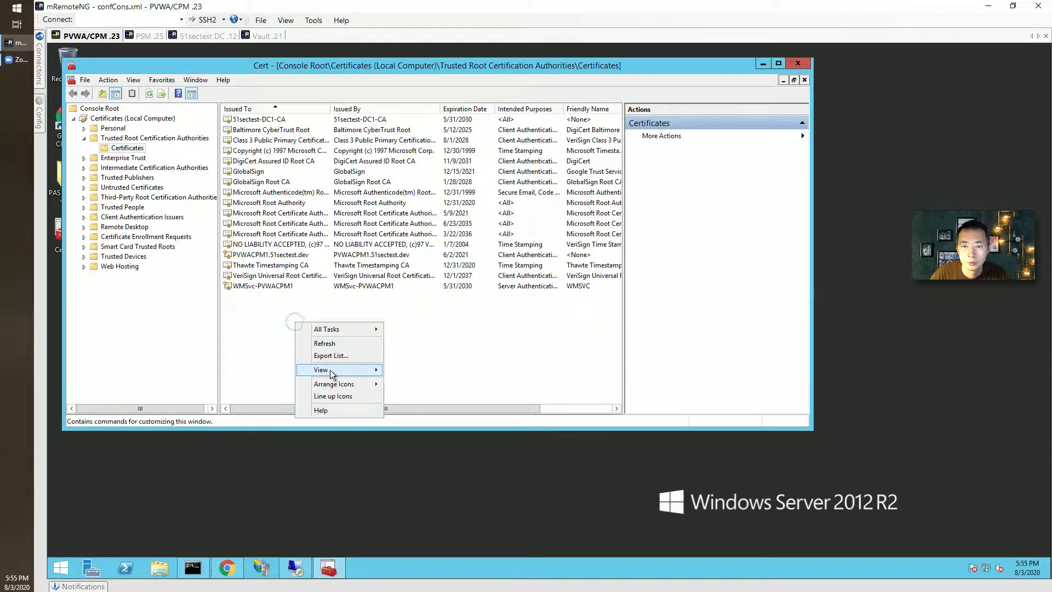
pyautogui.click(333, 344)
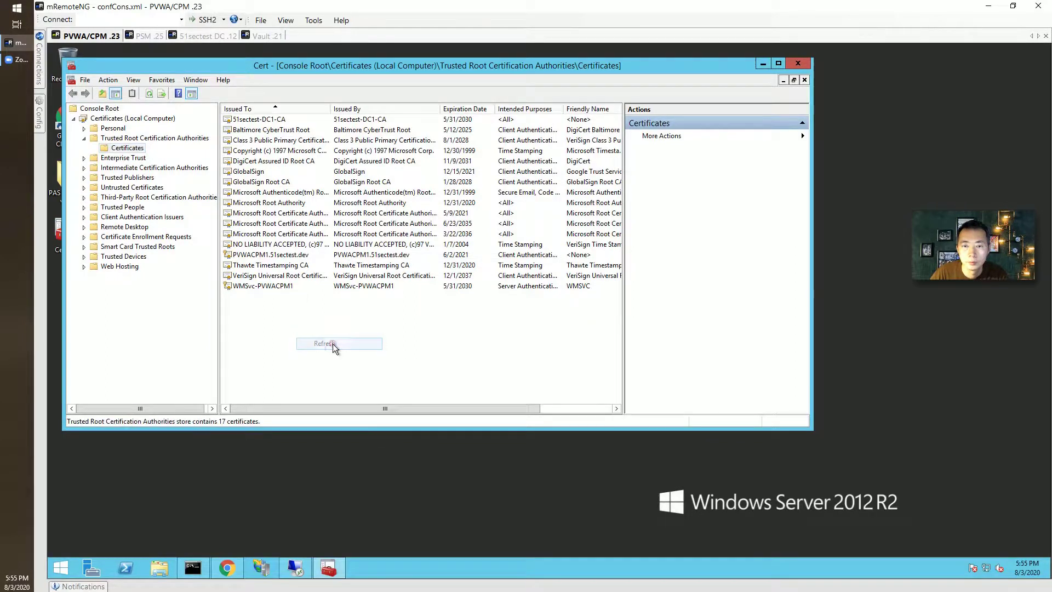
pyautogui.doubleClick(118, 128)
pyautogui.click(125, 138)
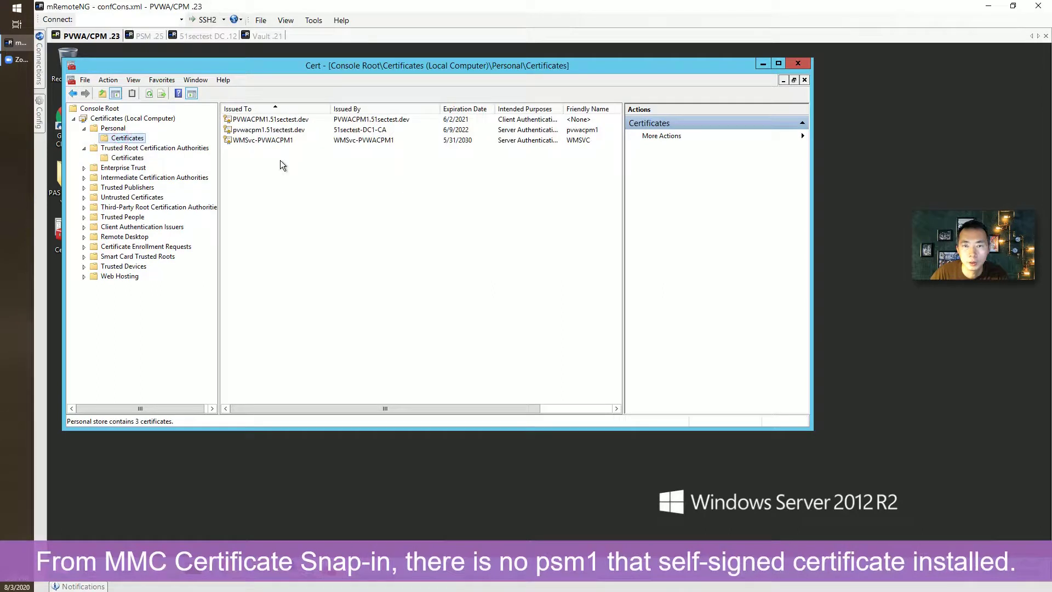
pyautogui.click(127, 158)
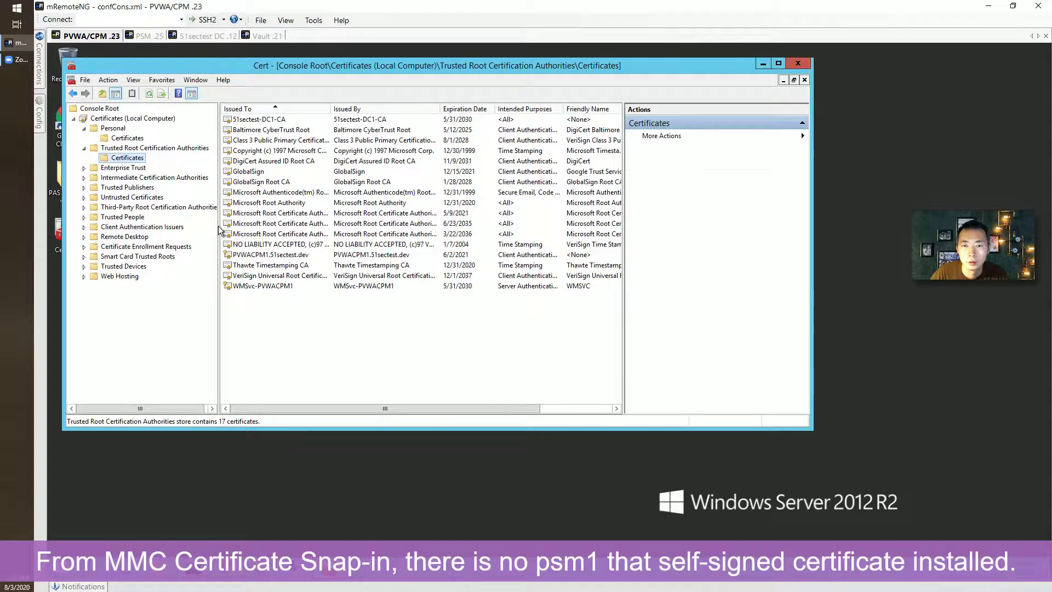
pyautogui.click(140, 139)
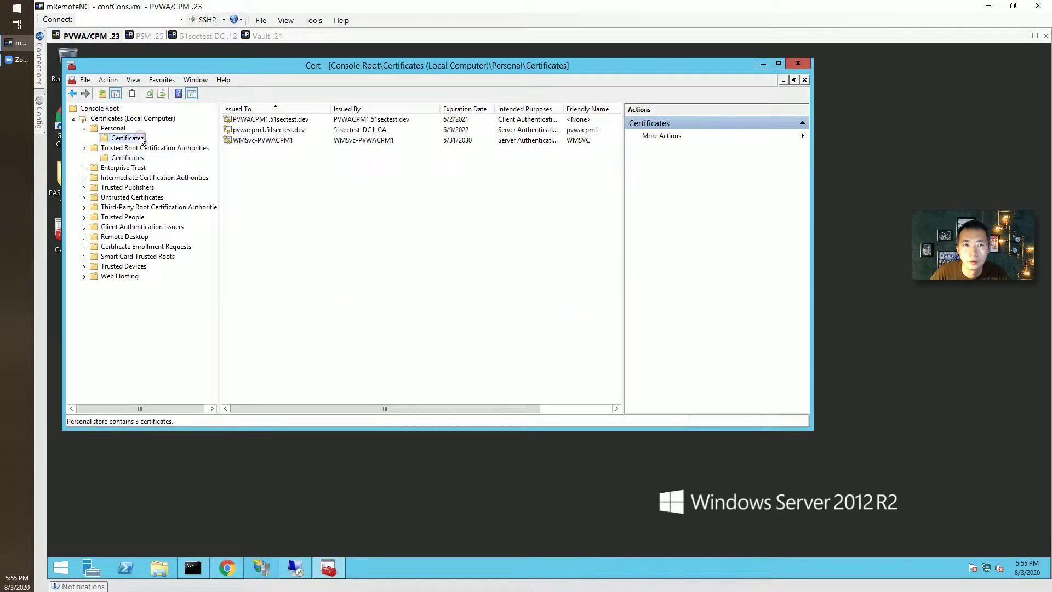
pyautogui.click(144, 159)
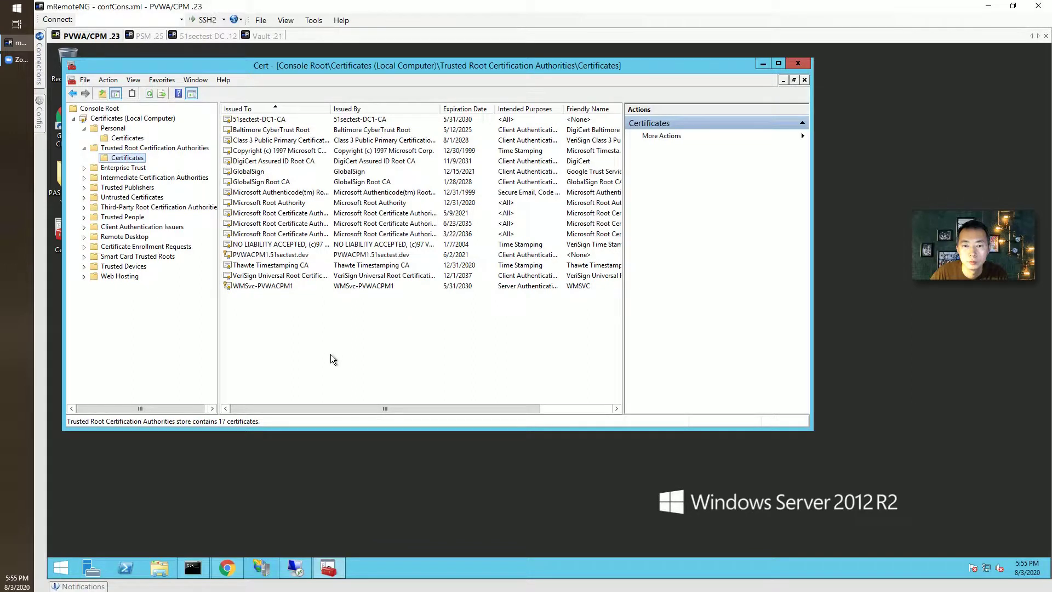
# Step: Minimize the certificates console, restore the PSM session, and close it
pyautogui.click(329, 568)
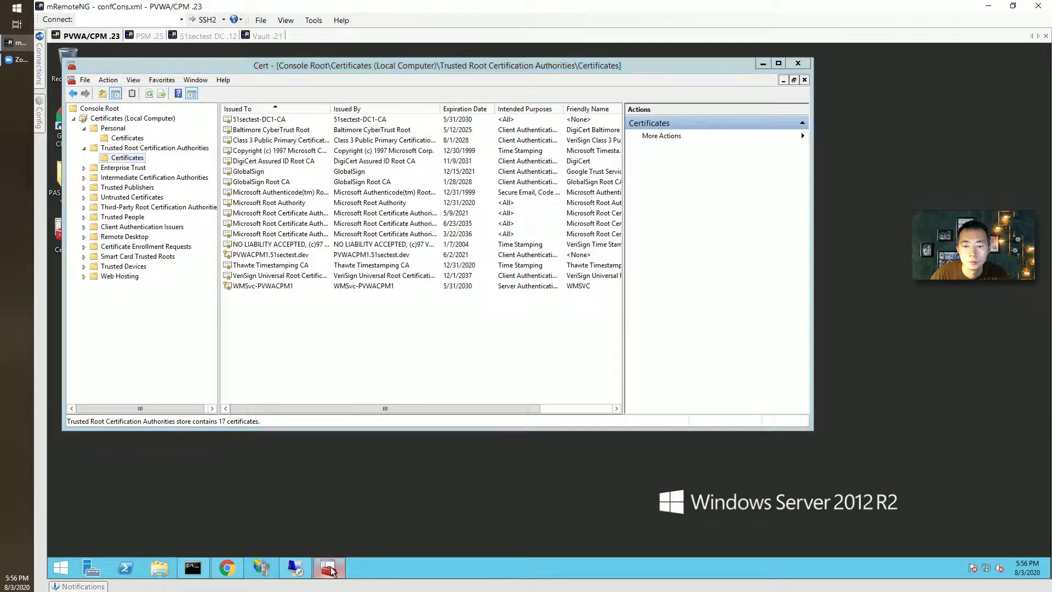
pyautogui.click(308, 569)
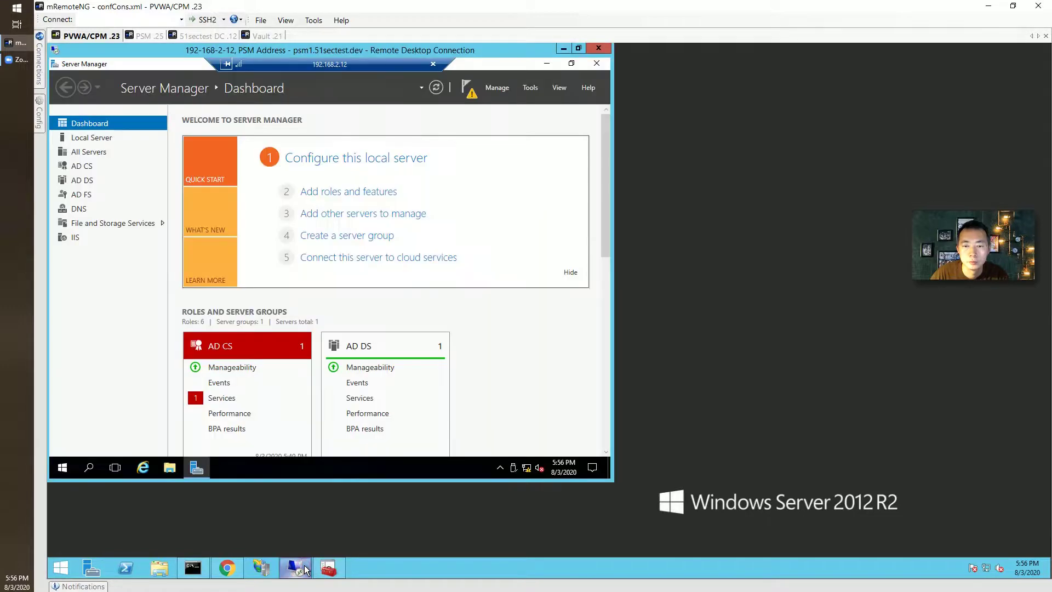
pyautogui.click(599, 48)
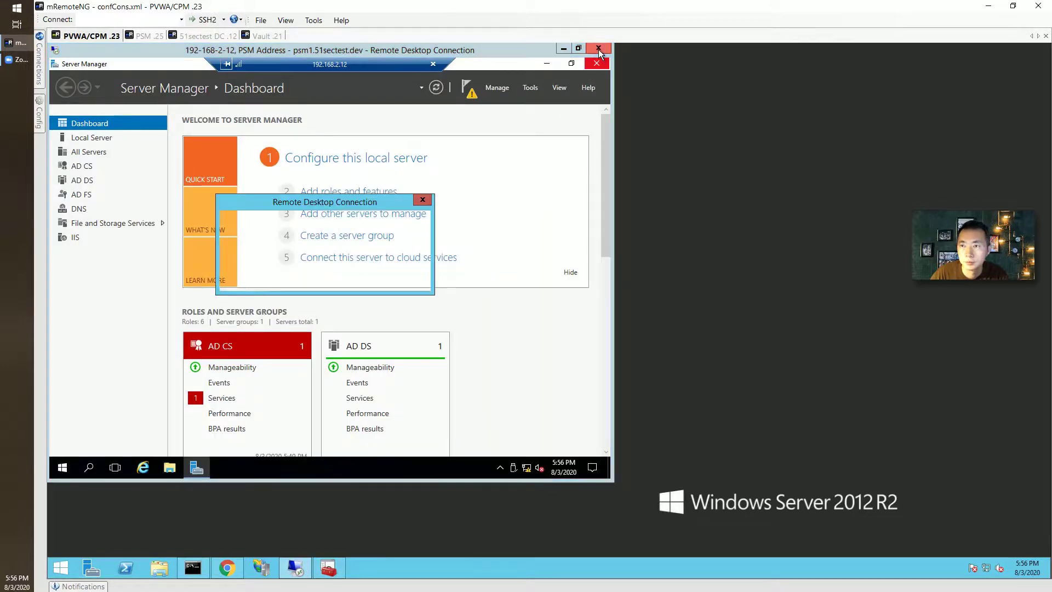